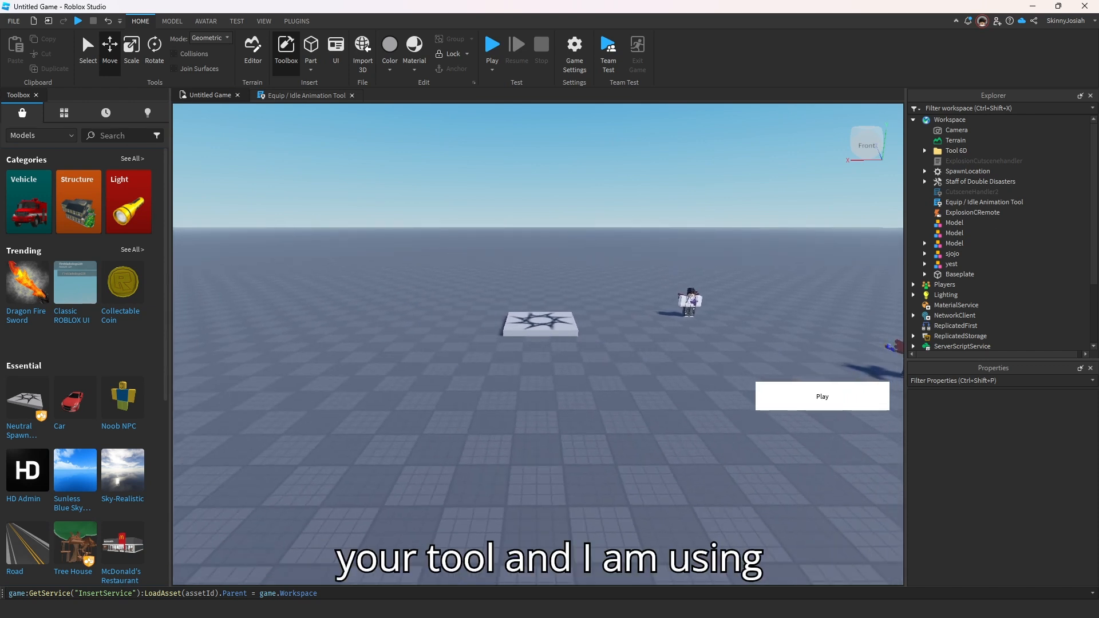
# Get the Telamonster: the Chaos Edge asset ID from its catalog page in the browser and load asset 93136746 into Workspace with InsertService.
pyautogui.moveTo(489, 605)
pyautogui.click(591, 567)
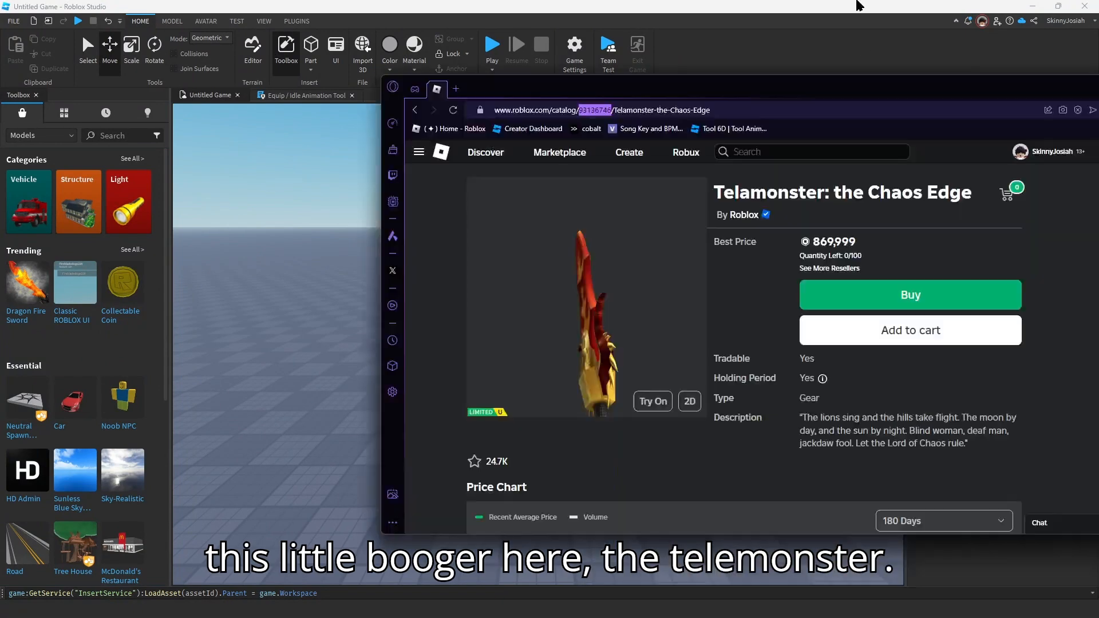
pyautogui.moveTo(857, 1); pyautogui.dragTo(853, 1)
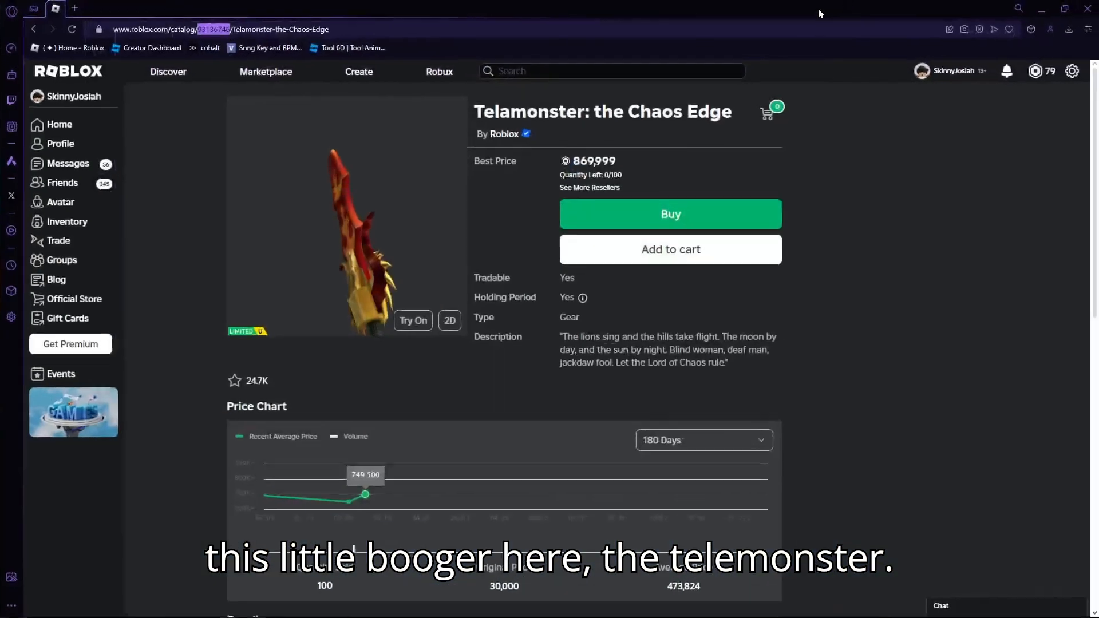
pyautogui.click(1042, 8)
pyautogui.click(195, 594)
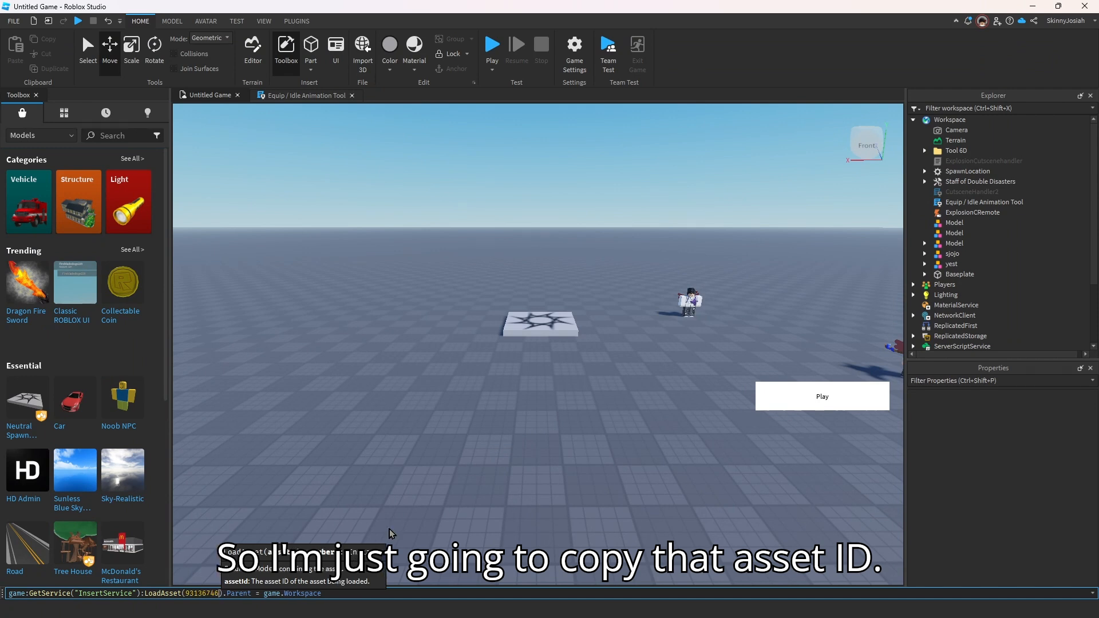
pyautogui.hotkey('ctrl', 'a')
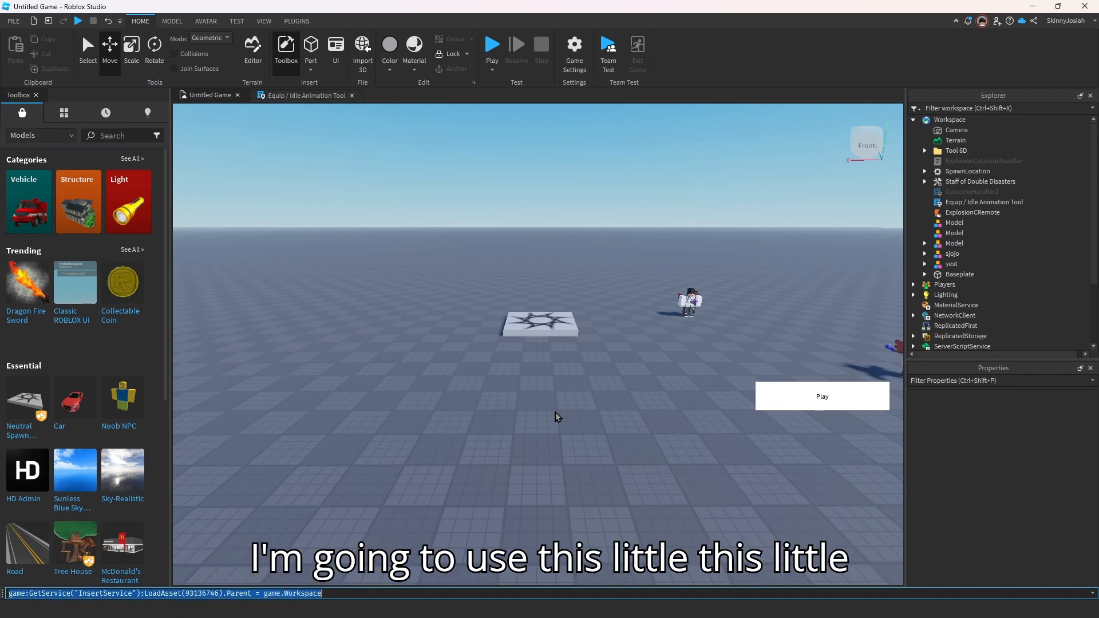
# Expand the newly inserted model in Workspace and select its TelamonsterTheChaosEdge tool.
pyautogui.click(558, 413)
pyautogui.press('s')
pyautogui.moveTo(761, 252); pyautogui.dragTo(539, 252, button='right')
pyautogui.click(924, 253)
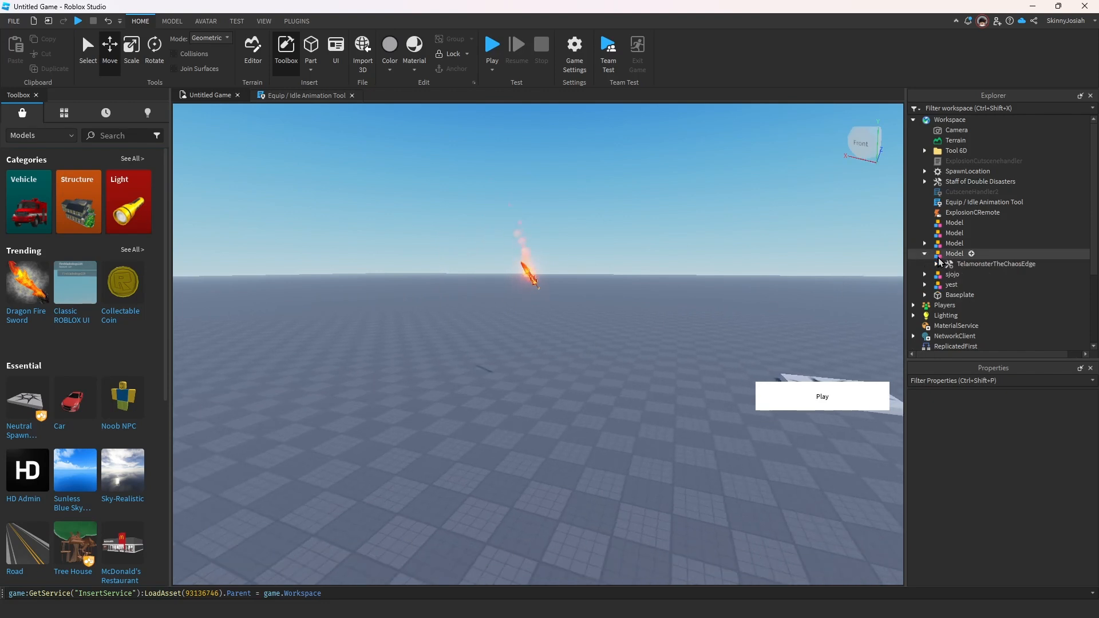
pyautogui.click(953, 267)
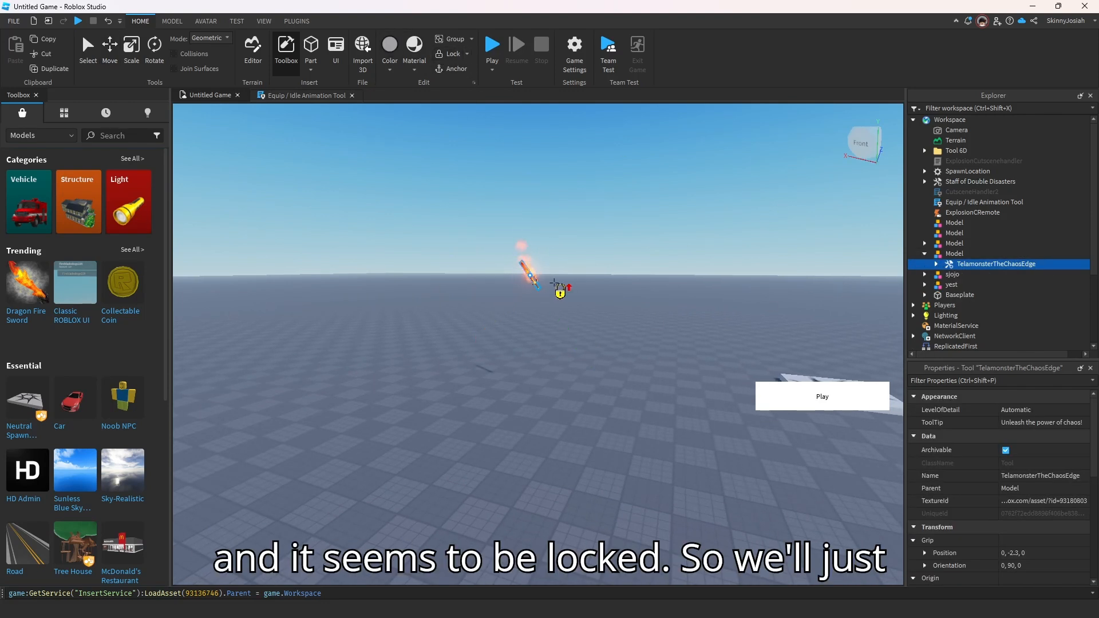
# Select the flaming sword in the viewport and move it onto the baseplate near the spawn location.
pyautogui.click(92, 50)
pyautogui.click(503, 279)
pyautogui.click(534, 277)
pyautogui.moveTo(534, 277); pyautogui.dragTo(545, 319)
pyautogui.click(643, 321)
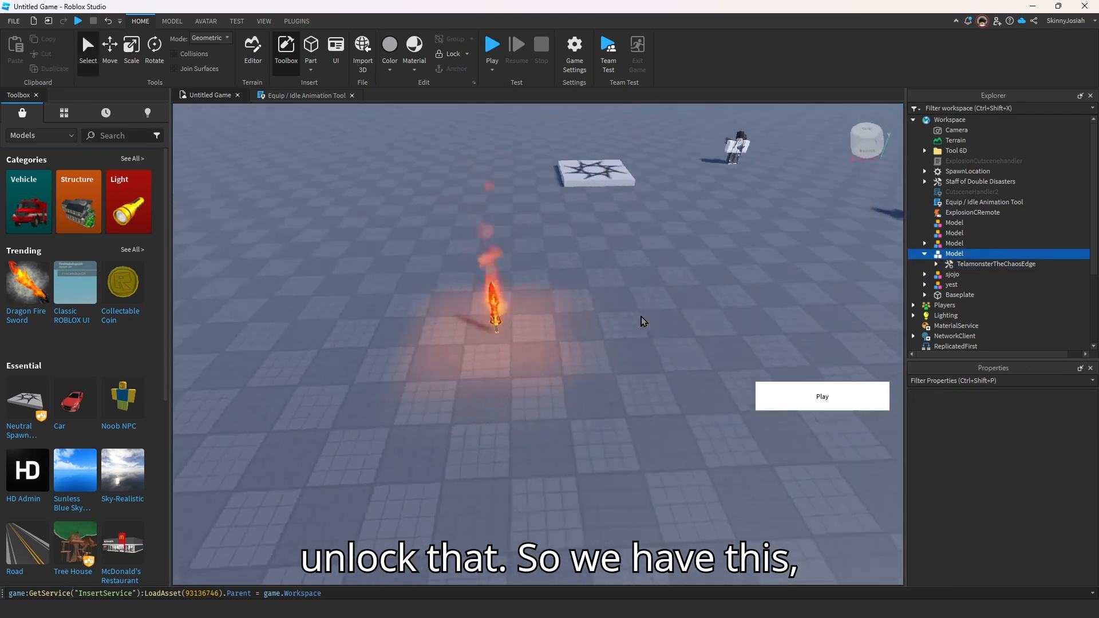
pyautogui.moveTo(481, 277); pyautogui.dragTo(482, 277, button='right')
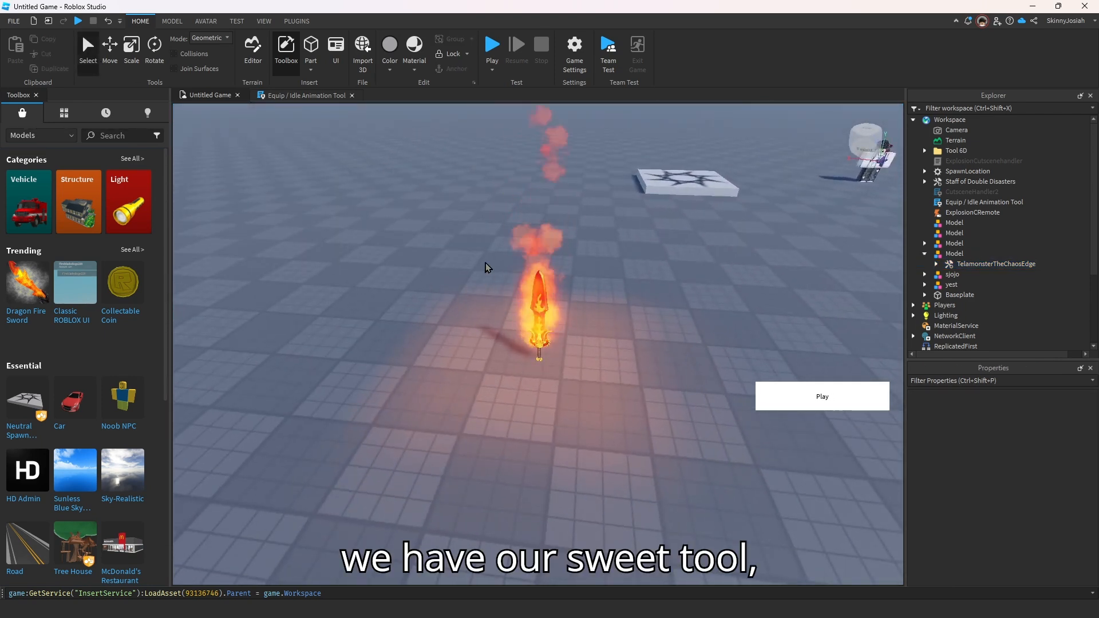
# Delete all children of the TelamonsterTheChaosEdge tool except its Handle.
pyautogui.click(936, 264)
pyautogui.scroll(-1, 973, 252)
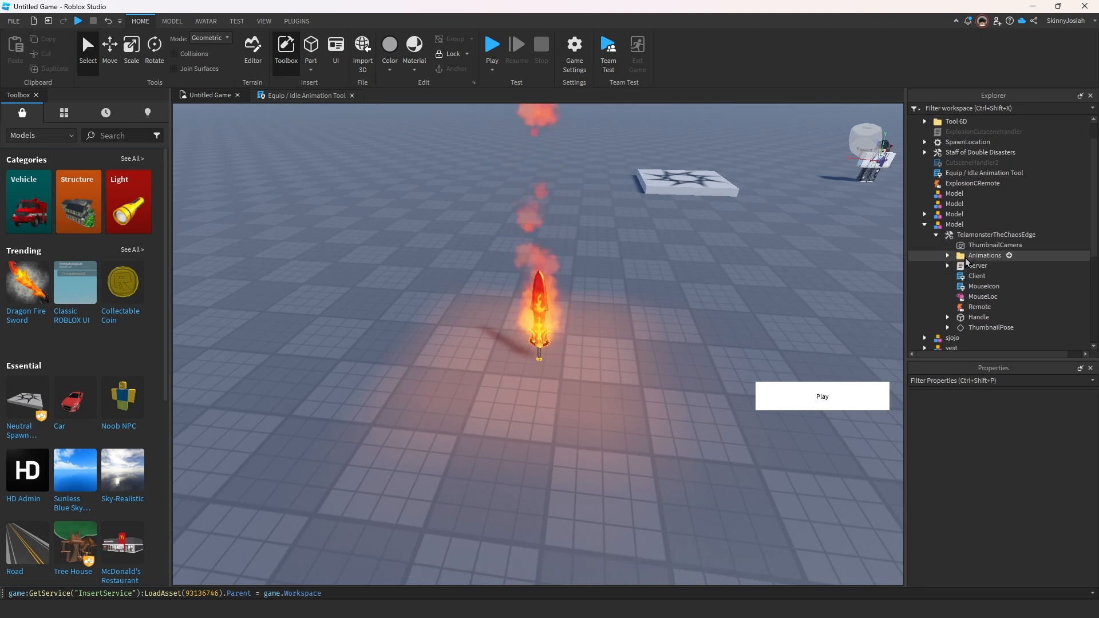
pyautogui.click(972, 246)
pyautogui.keyDown('shift'); pyautogui.click(976, 308); pyautogui.keyUp('shift')
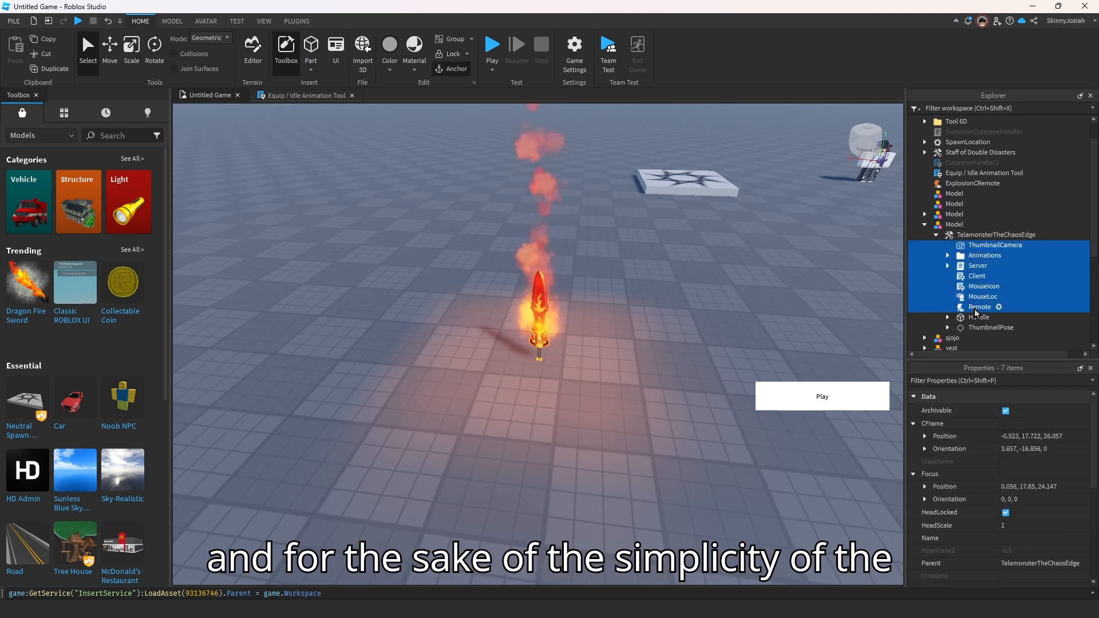
pyautogui.press('Delete')
pyautogui.click(986, 255)
pyautogui.press('Delete')
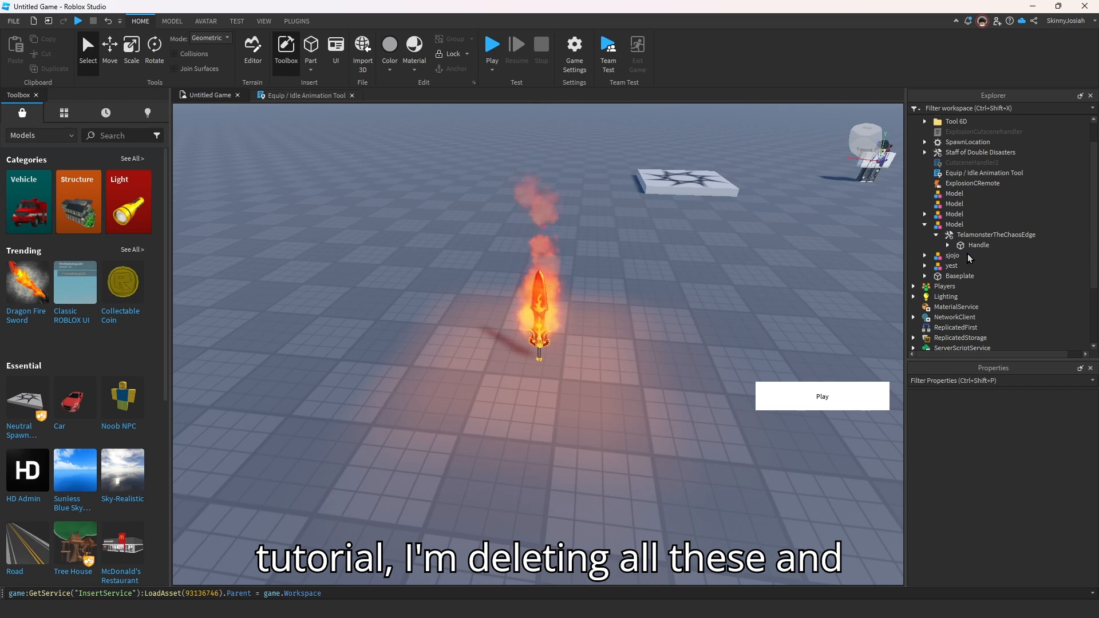
# Move the TelamonsterTheChaosEdge tool into StarterPack and expand it to show its Handle.
pyautogui.moveTo(970, 238); pyautogui.dragTo(956, 283)
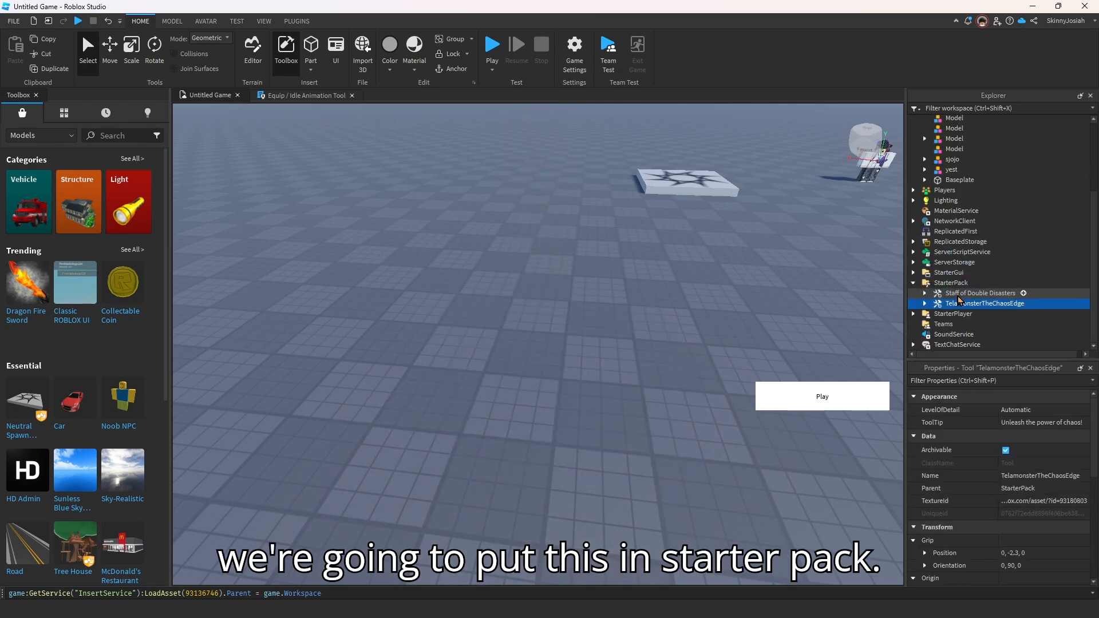
pyautogui.moveTo(590, 261)
pyautogui.mouseDown(button='right')
pyautogui.moveTo(579, 262)
pyautogui.moveTo(590, 262)
pyautogui.mouseUp(button='right')
pyautogui.click(925, 304)
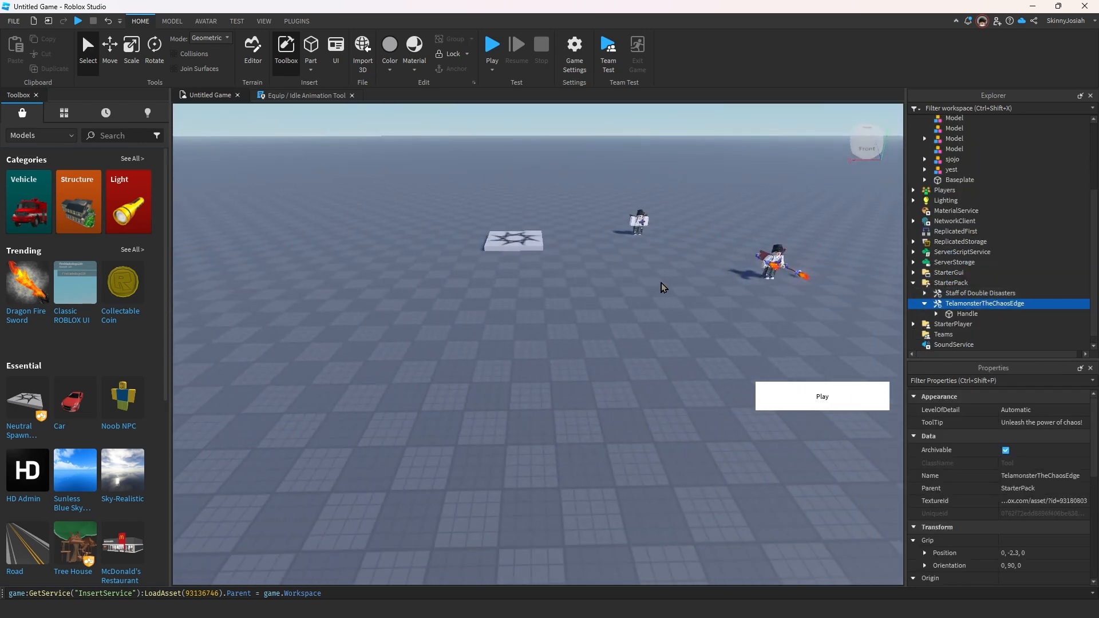
# Generate an R6 rig with the masculine body shape from My Avatar on an empty area of the baseplate.
pyautogui.click(663, 288)
pyautogui.moveTo(662, 288); pyautogui.dragTo(647, 307, button='right')
pyautogui.moveTo(317, 156)
pyautogui.mouseDown(button='right')
pyautogui.moveTo(322, 144)
pyautogui.moveTo(327, 171)
pyautogui.mouseUp(button='right')
pyautogui.click(199, 22)
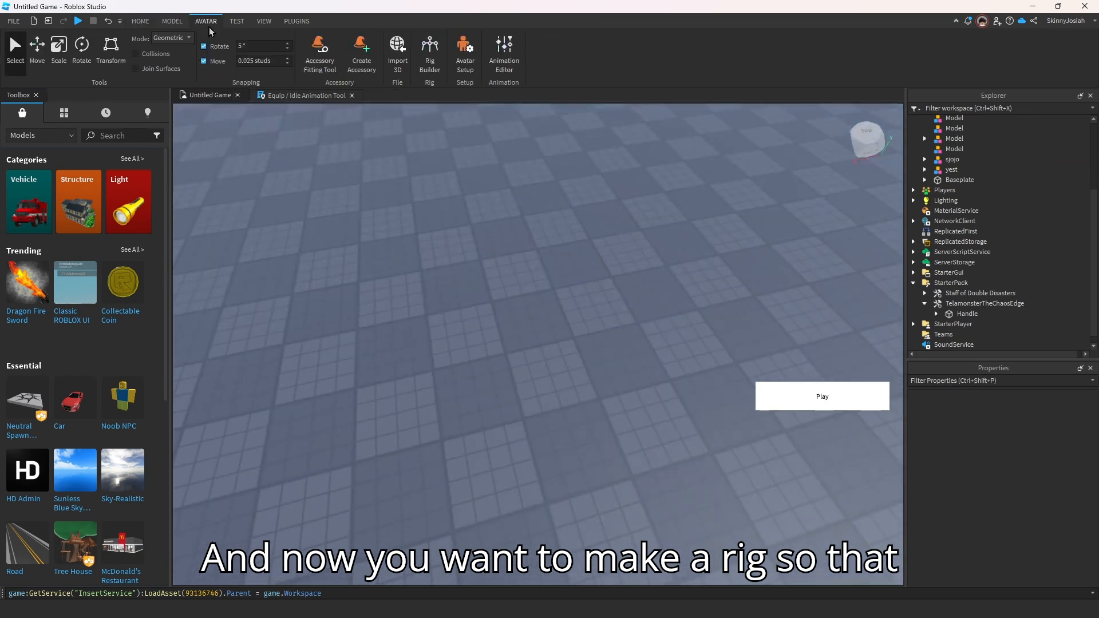
pyautogui.click(424, 61)
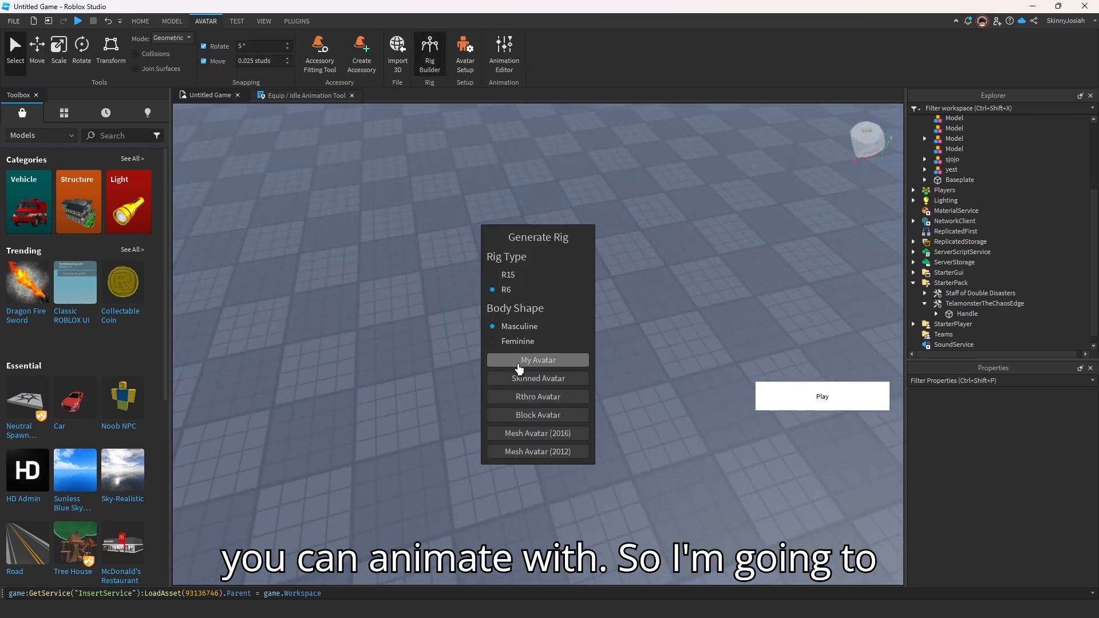
pyautogui.click(520, 365)
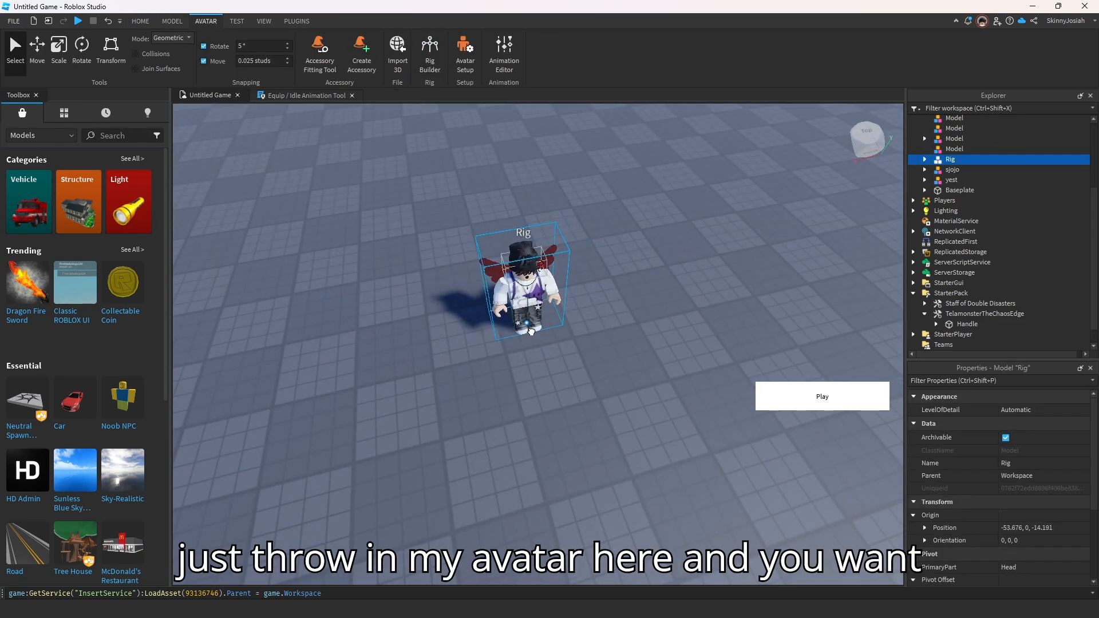
# Turn off RequiresHandle in the properties of the TelamonsterTheChaosEdge tool.
pyautogui.scroll(-1, 993, 258)
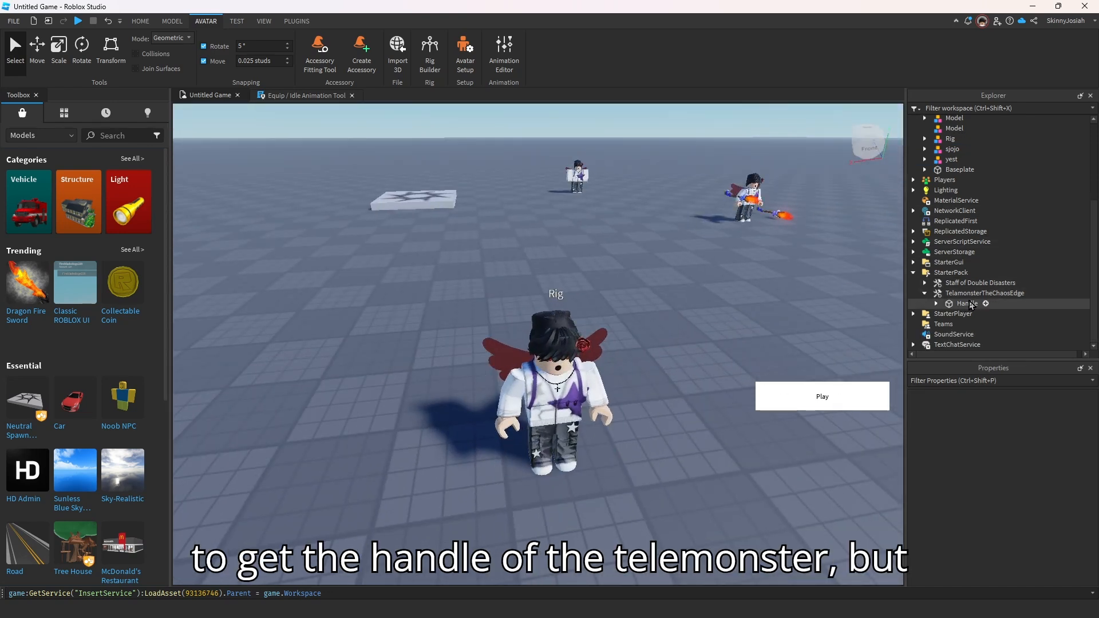
pyautogui.moveTo(733, 262); pyautogui.dragTo(733, 262, button='right')
pyautogui.press('w')
pyautogui.press('s')
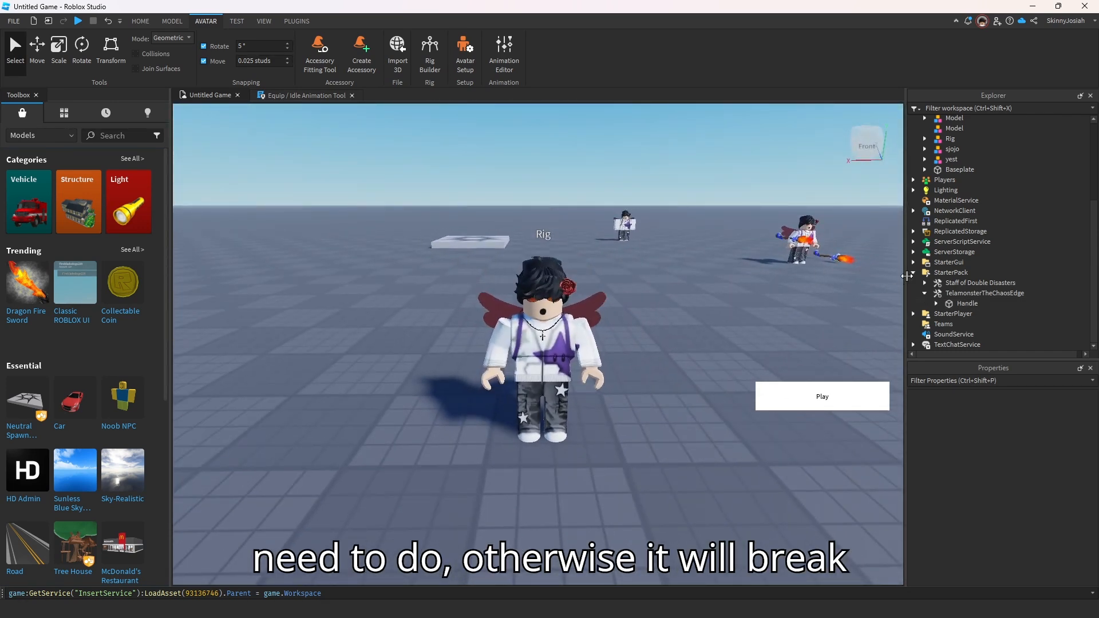
pyautogui.scroll(-5, 1015, 487)
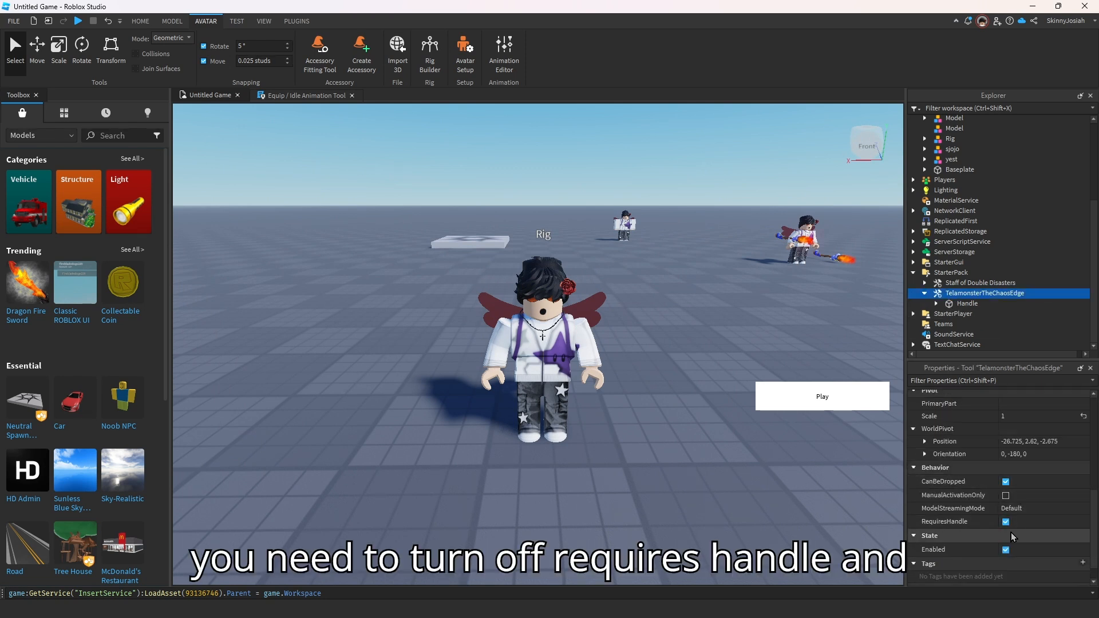
# Rename the sword tool's Handle part to TelamonHandle.
pyautogui.rightClick(962, 306)
pyautogui.click(997, 85)
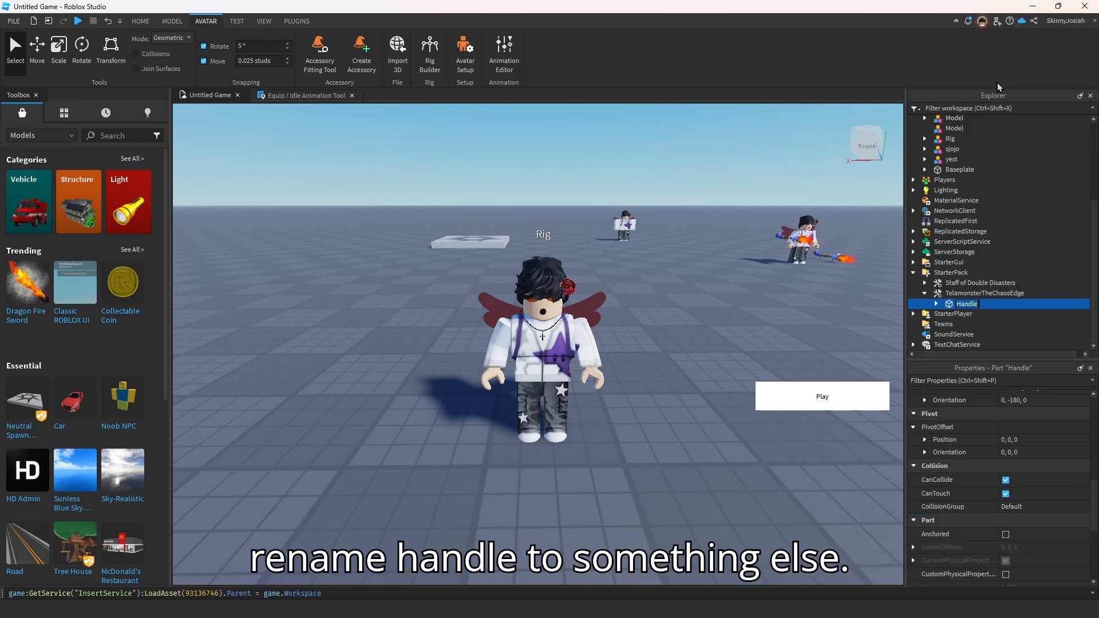
pyautogui.write('TelamonHandle')
pyautogui.press('Return')
# Insert the Tool 6D model from the inventory into the scene and accept its script notice.
pyautogui.click(642, 313)
pyautogui.moveTo(639, 310); pyautogui.dragTo(643, 316, button='right')
pyautogui.press('s')
pyautogui.press('s')
pyautogui.press('a')
pyautogui.press('d')
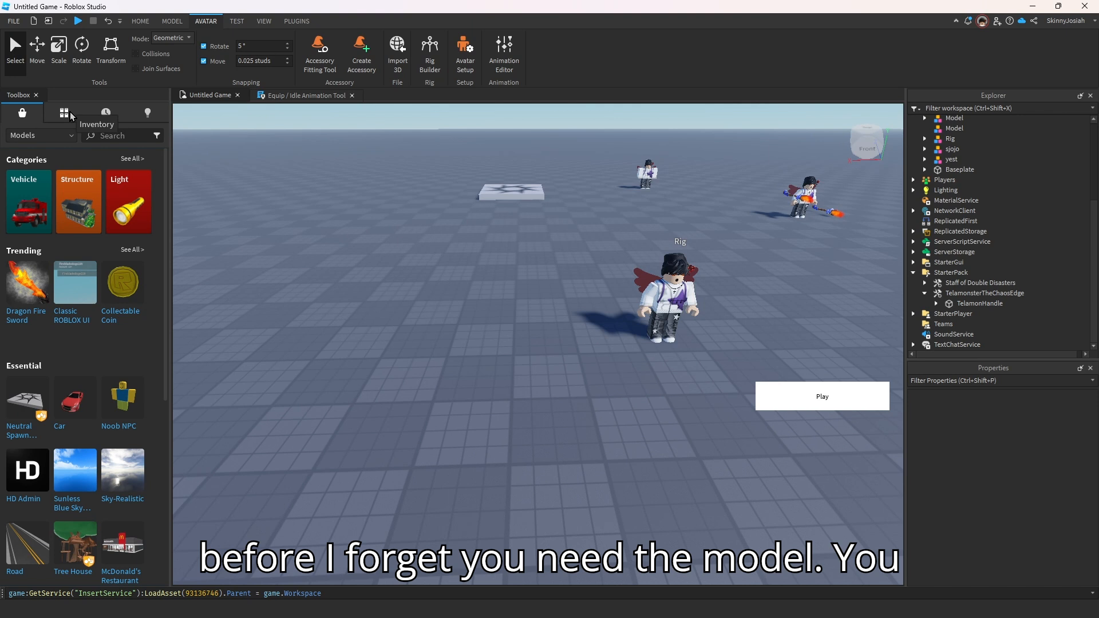
pyautogui.click(70, 112)
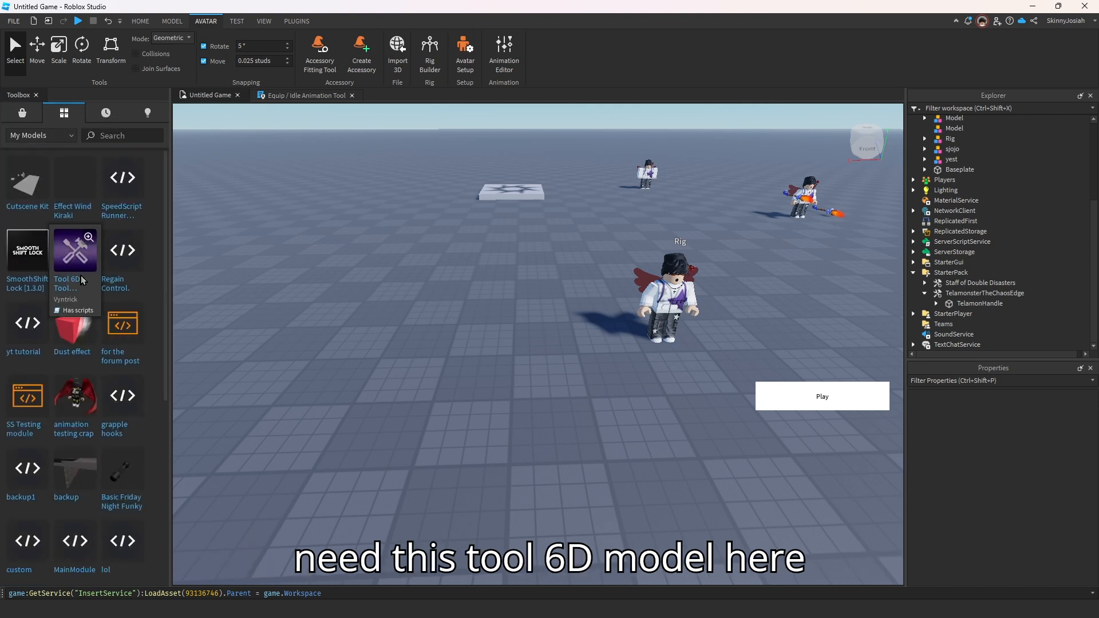
pyautogui.click(79, 284)
pyautogui.moveTo(285, 294); pyautogui.dragTo(449, 363)
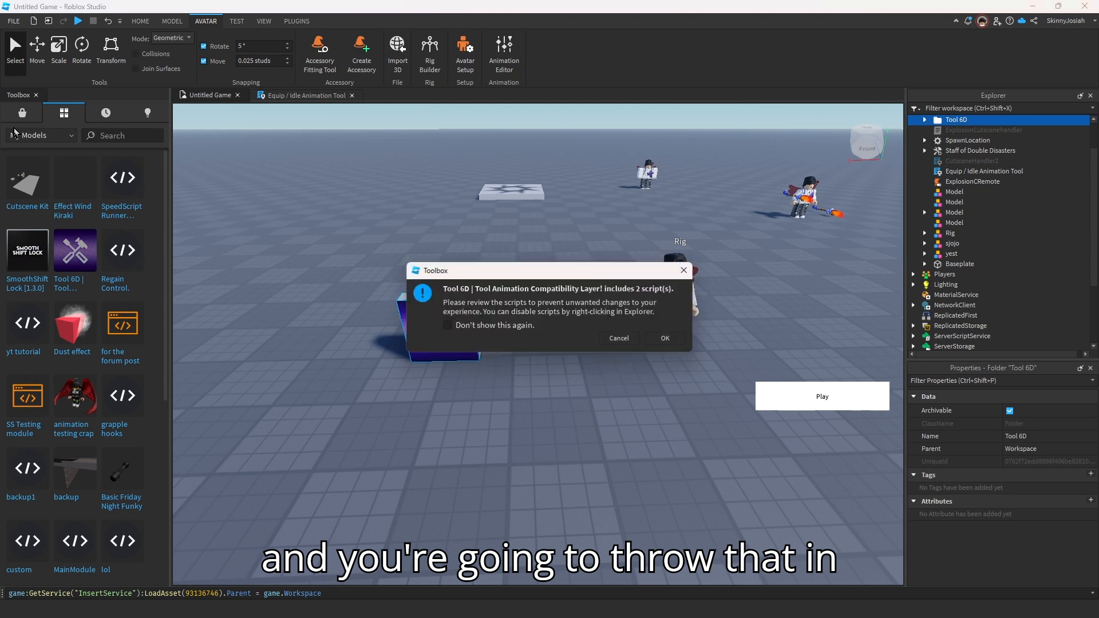
pyautogui.click(664, 338)
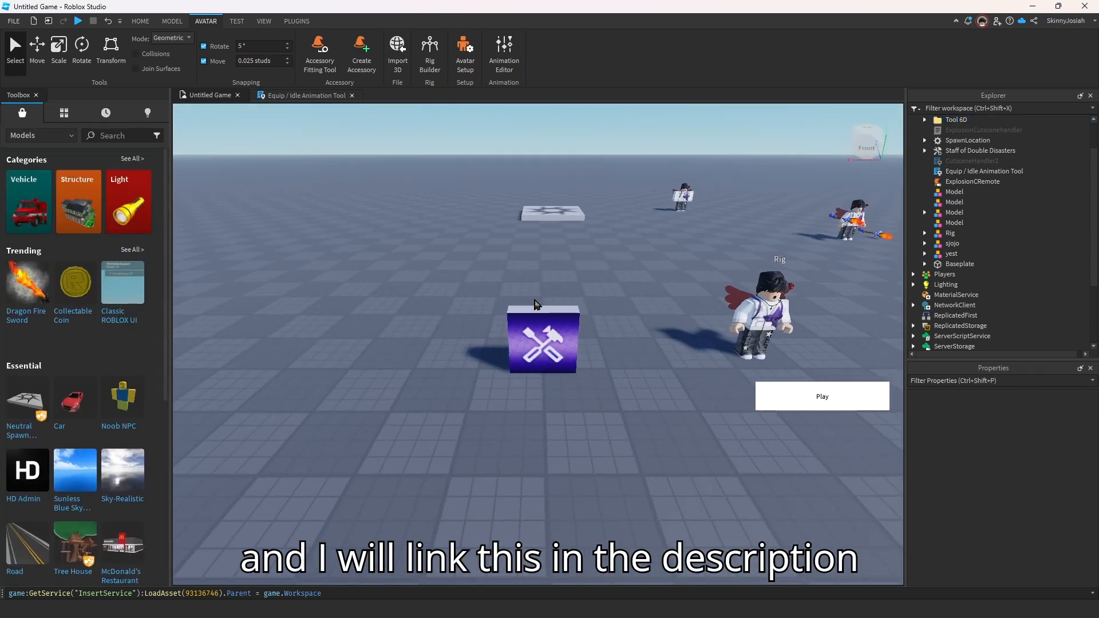
# Select the purple DELETE_ME block of Tool 6D and check the model's entry in the inventory.
pyautogui.scroll(2, 535, 304)
pyautogui.click(559, 325)
pyautogui.scroll(-1, 559, 325)
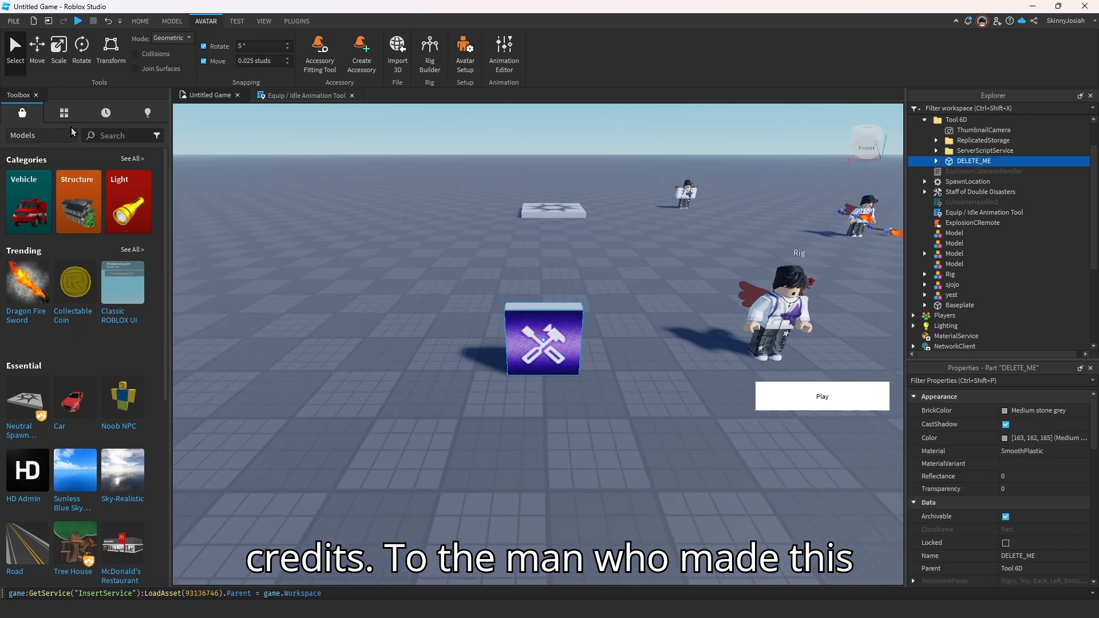
pyautogui.click(65, 116)
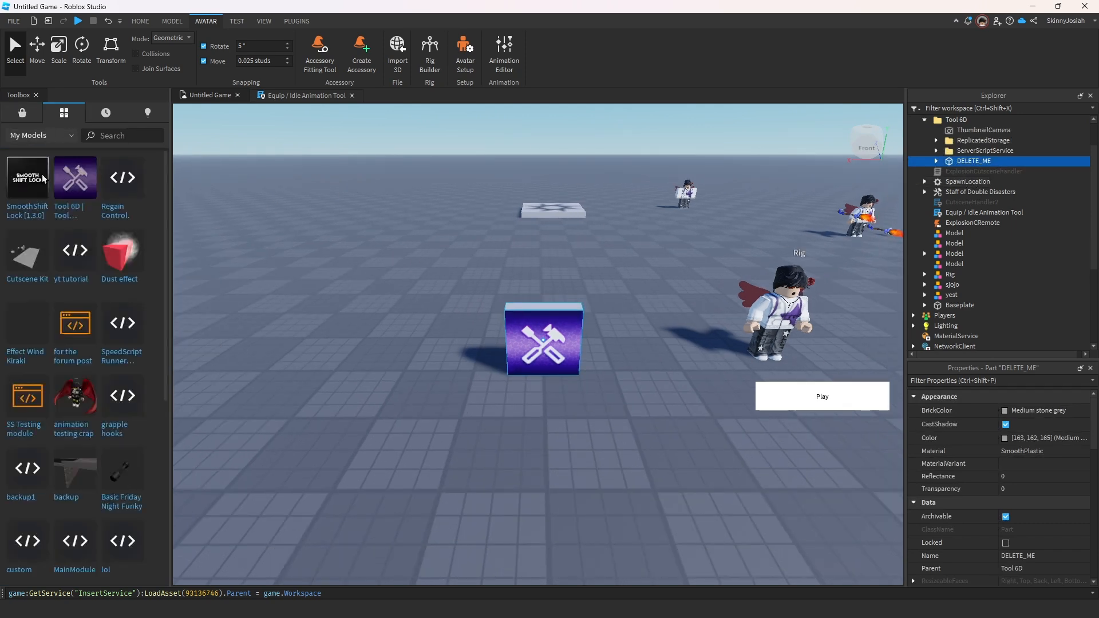
pyautogui.click(16, 114)
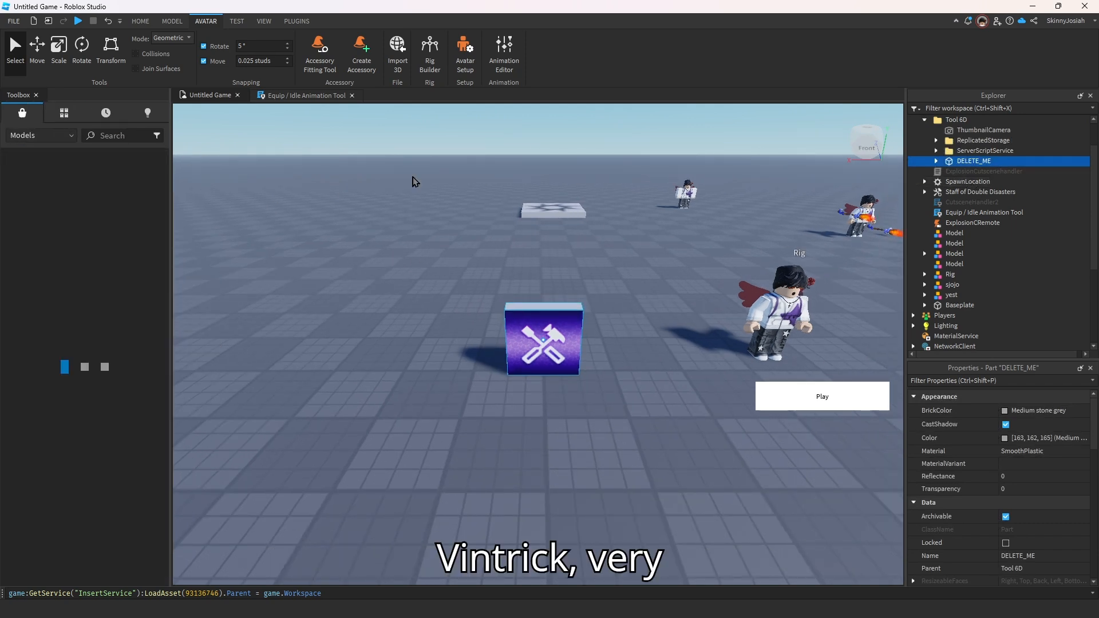
pyautogui.click(572, 263)
pyautogui.press('s')
pyautogui.press('d')
pyautogui.click(507, 336)
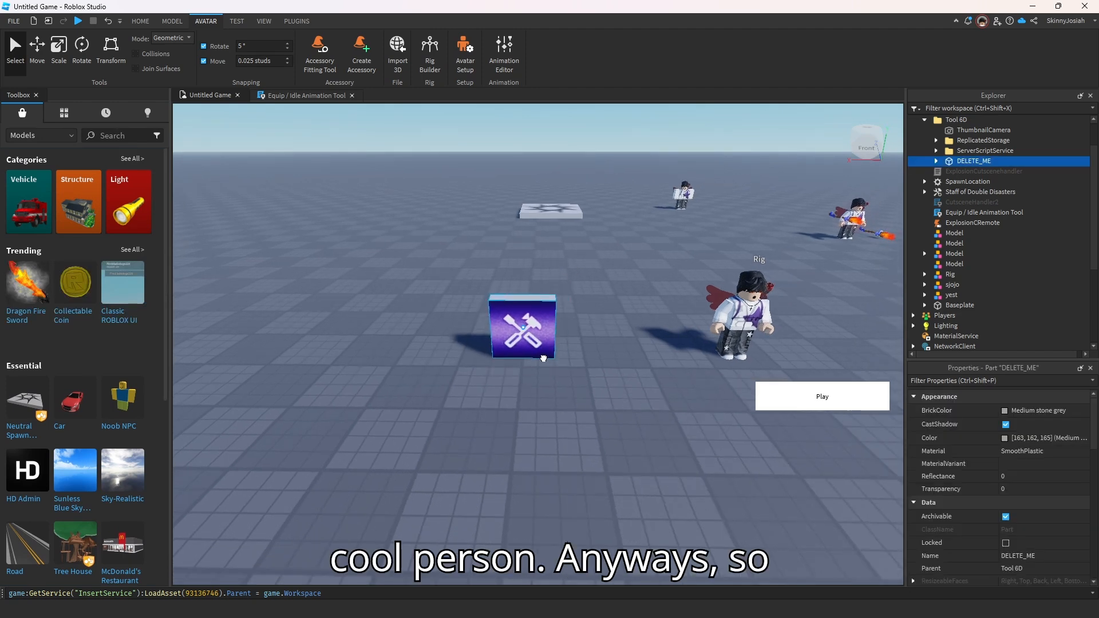
pyautogui.moveTo(629, 397); pyautogui.dragTo(628, 387, button='right')
pyautogui.press('w')
pyautogui.click(628, 397)
pyautogui.click(530, 338)
pyautogui.press('s')
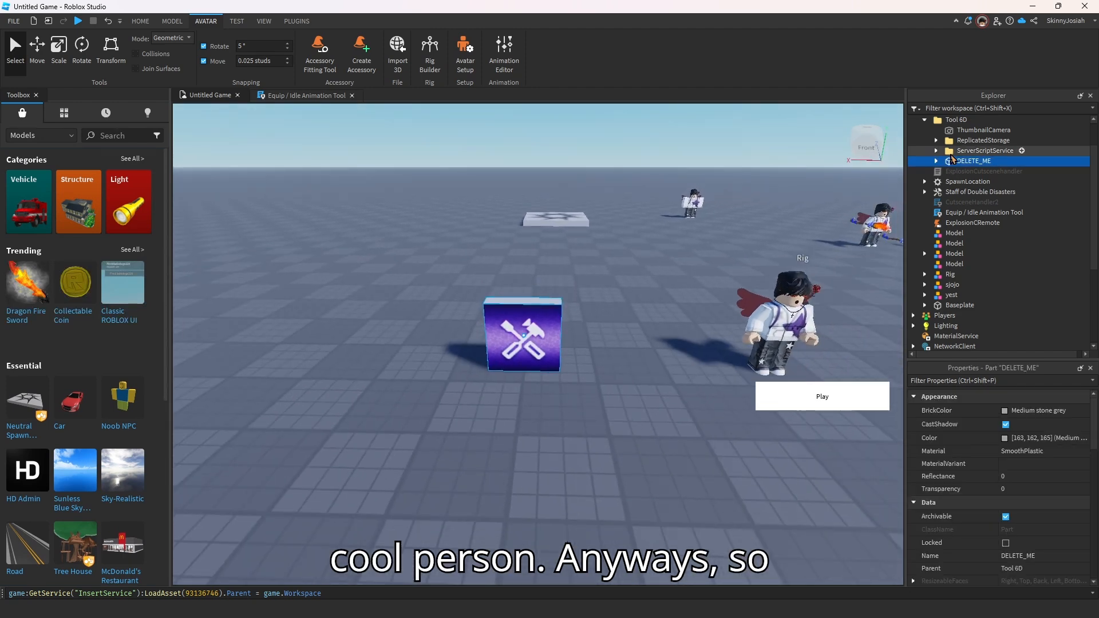
# Move Remotes and Client_6D from the new Tool 6D folder into the ReplicatedStorage service, and delete these copies as duplicates.
pyautogui.scroll(1, 946, 166)
pyautogui.click(936, 169)
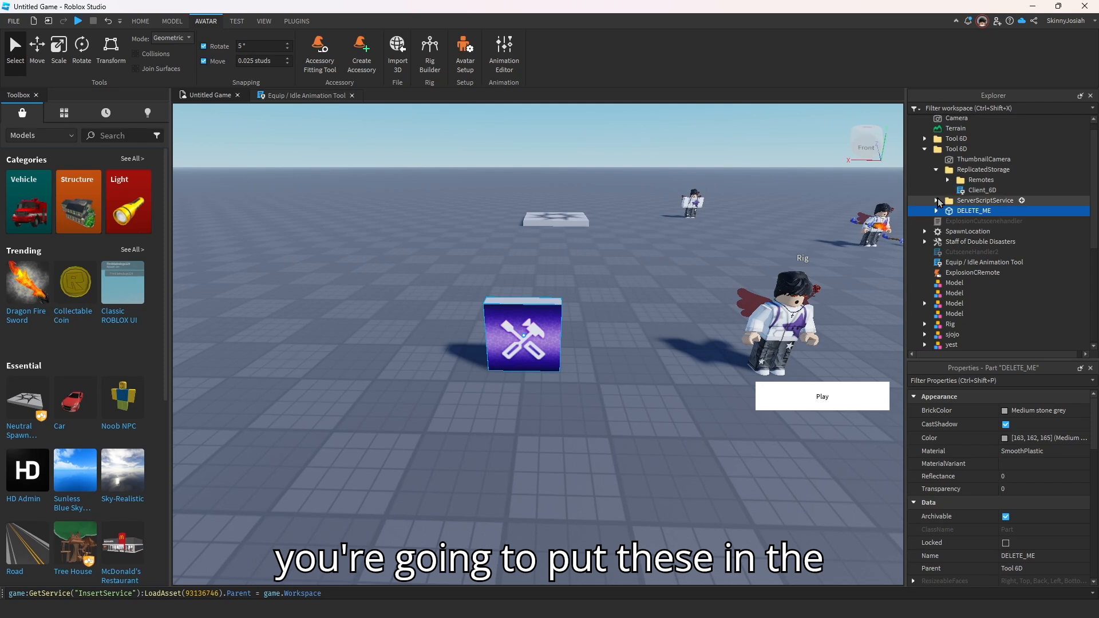
pyautogui.click(936, 201)
pyautogui.click(983, 169)
pyautogui.click(980, 180)
pyautogui.keyDown('shift'); pyautogui.click(974, 189); pyautogui.keyUp('shift')
pyautogui.moveTo(983, 195); pyautogui.dragTo(969, 285)
pyautogui.scroll(-1, 971, 283)
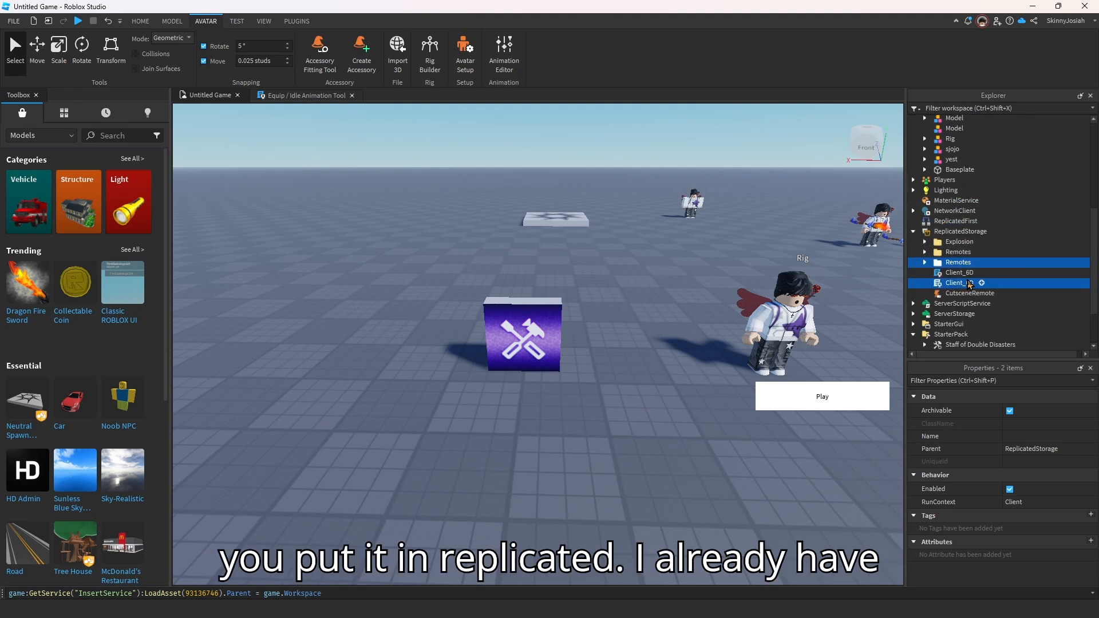
pyautogui.press('Delete')
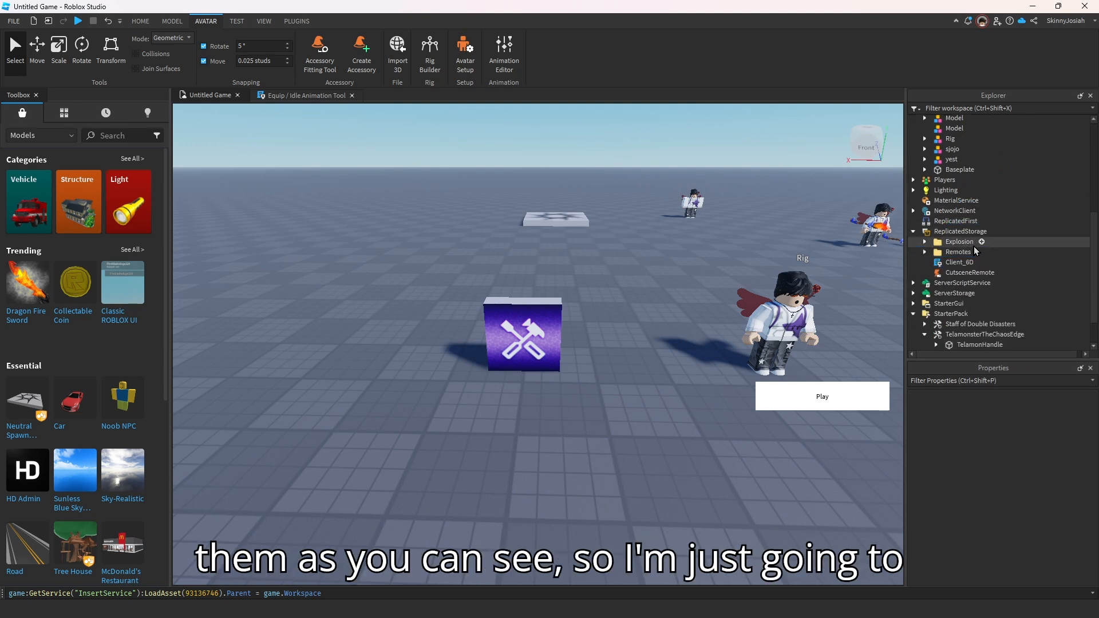
# Move the Server_6D script from the Tool 6D folder into ServerScriptService and delete the leftover Tool 6D folder.
pyautogui.scroll(6, 975, 240)
pyautogui.click(971, 203)
pyautogui.moveTo(971, 204)
pyautogui.mouseDown()
pyautogui.moveTo(983, 245)
pyautogui.moveTo(962, 274)
pyautogui.moveTo(950, 263)
pyautogui.mouseUp()
pyautogui.scroll(-5, 983, 245)
pyautogui.scroll(6, 937, 236)
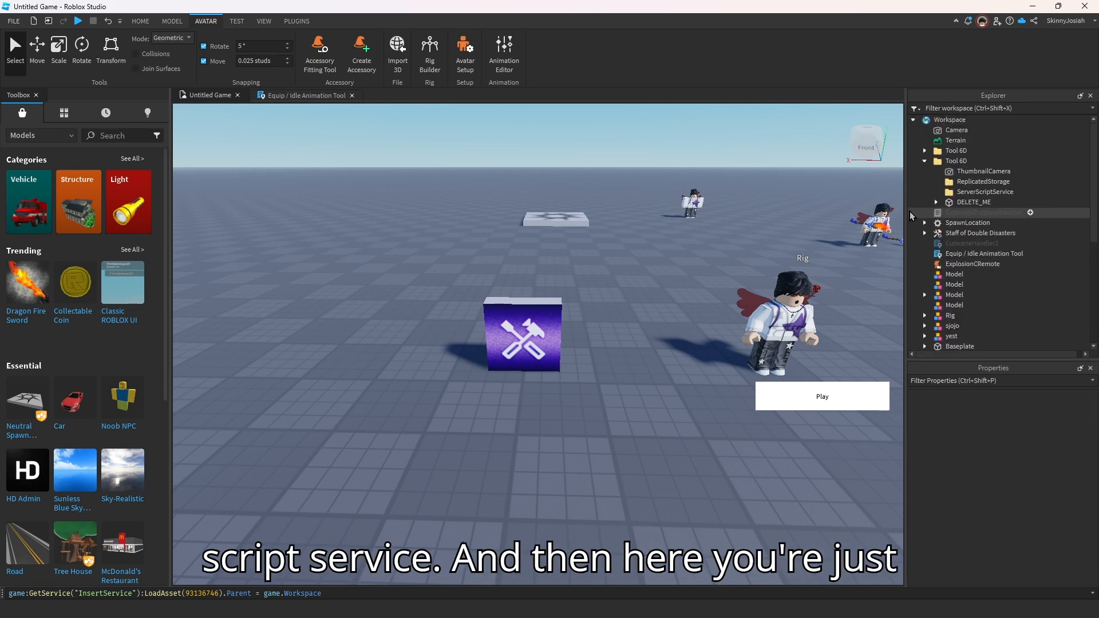
pyautogui.press('Delete')
# Copy the TelamonHandle part from the TelamonsterTheChaosEdge tool in StarterPack.
pyautogui.press('d')
pyautogui.moveTo(635, 360); pyautogui.dragTo(642, 415, button='right')
pyautogui.press('a')
pyautogui.press('d')
pyautogui.scroll(-6, 962, 274)
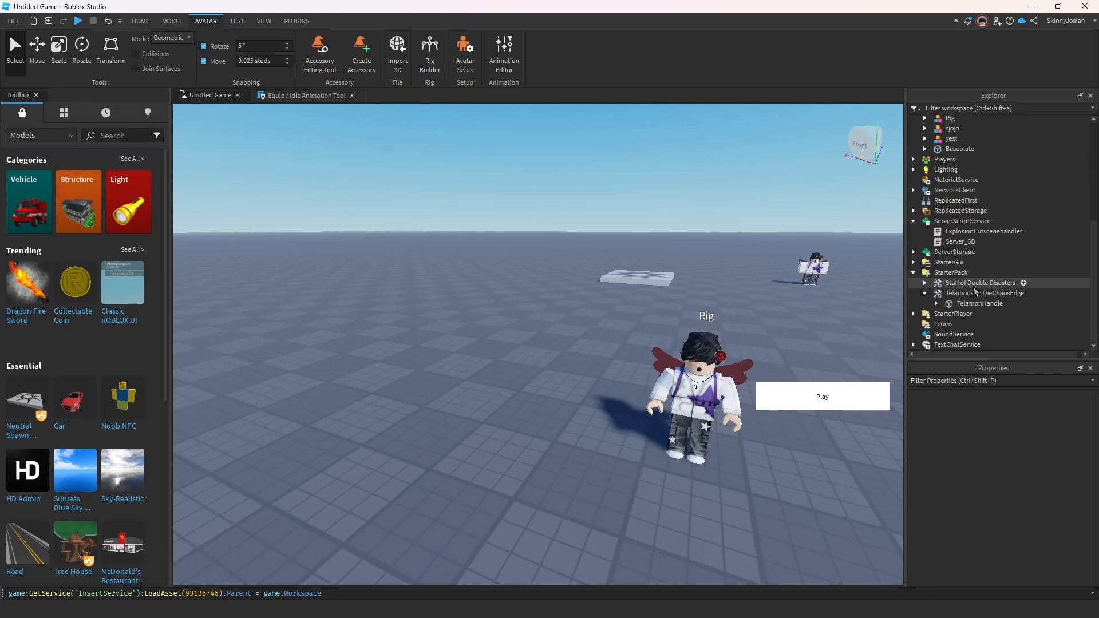
pyautogui.click(965, 304)
pyautogui.rightClick(965, 305)
pyautogui.click(960, 21)
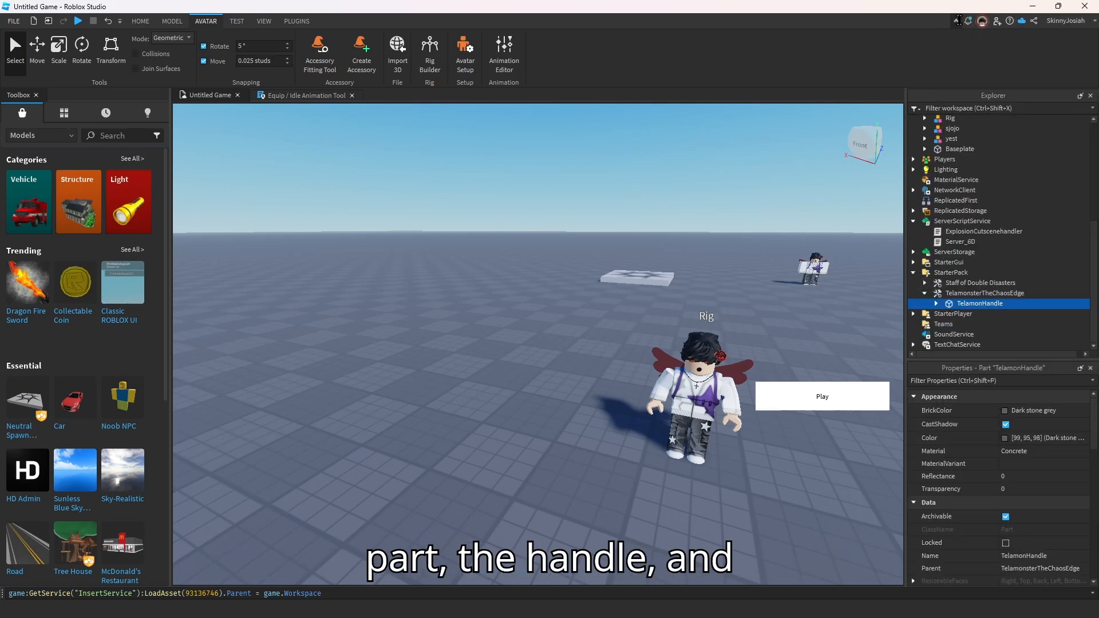
# Paste the copied TelamonHandle part into the Rig model in the workspace.
pyautogui.scroll(6, 971, 253)
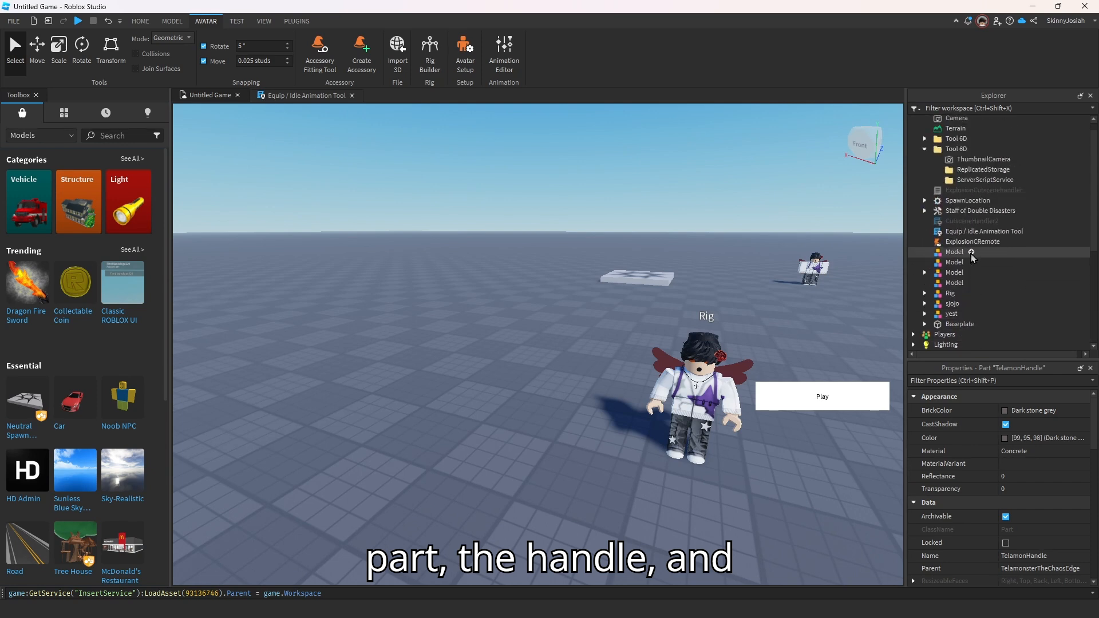
pyautogui.scroll(-1, 971, 253)
pyautogui.click(952, 276)
pyautogui.press('f')
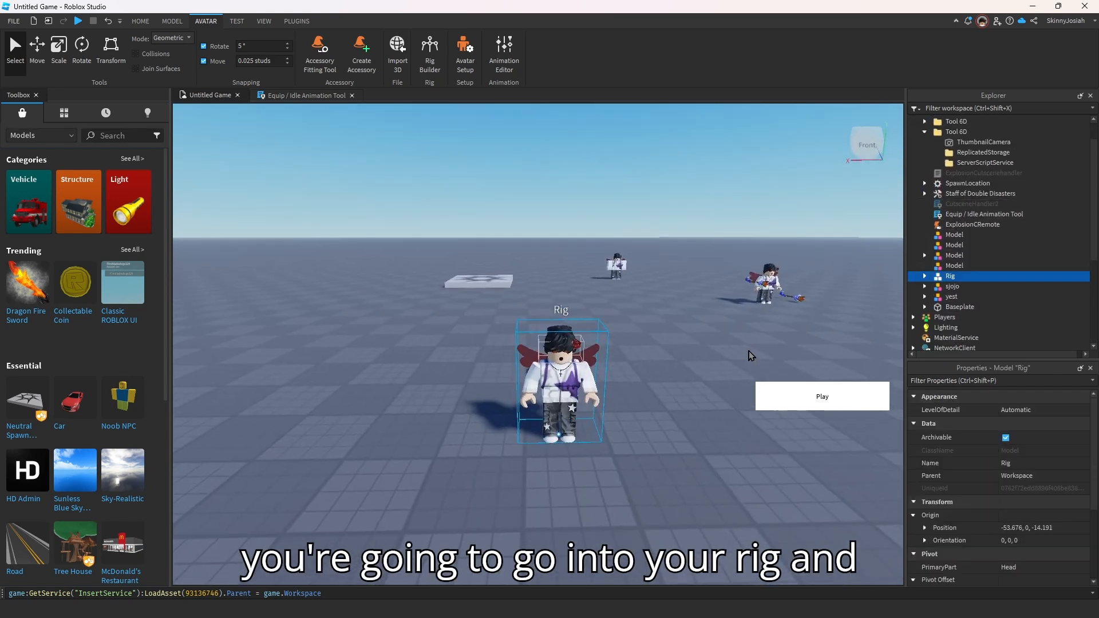
pyautogui.rightClick(952, 275)
pyautogui.click(967, 33)
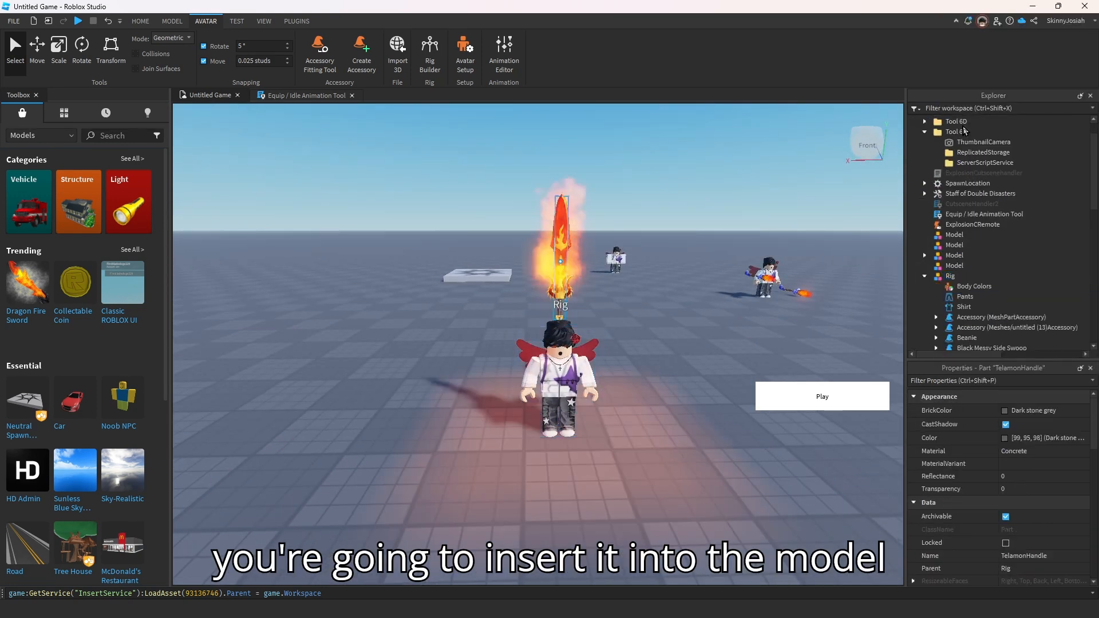
# Delete the Model entry listed directly above Rig in the workspace.
pyautogui.scroll(4, 974, 297)
pyautogui.click(949, 267)
pyautogui.press('Delete')
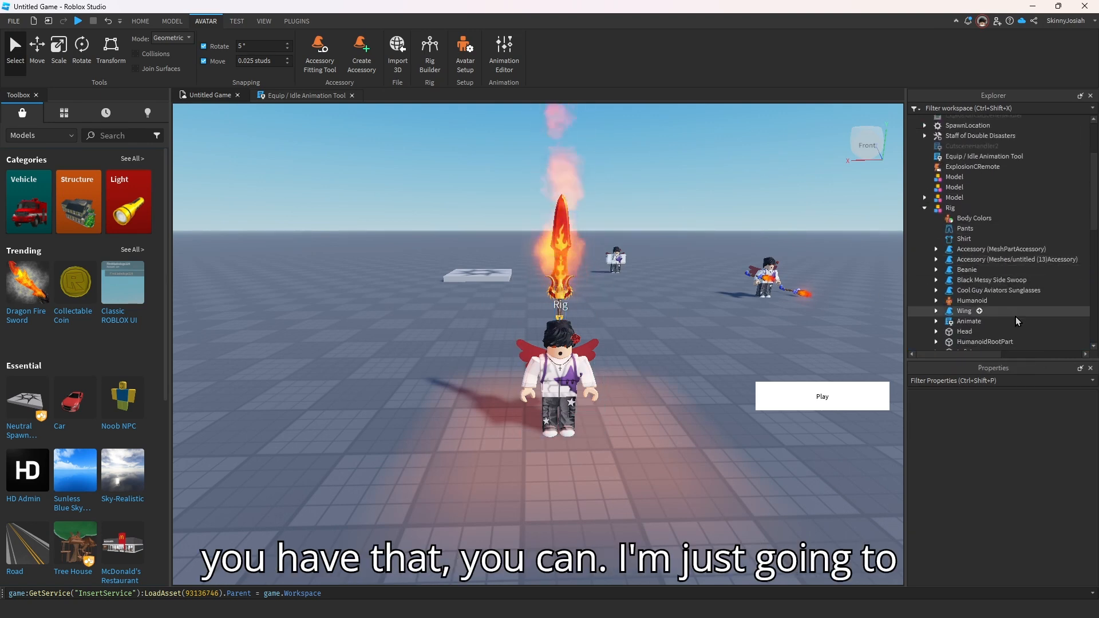
# Move the Rig's TelamonHandle sword down from above its head to stand beside its right arm.
pyautogui.scroll(-4, 973, 294)
pyautogui.scroll(-2, 975, 299)
pyautogui.click(979, 277)
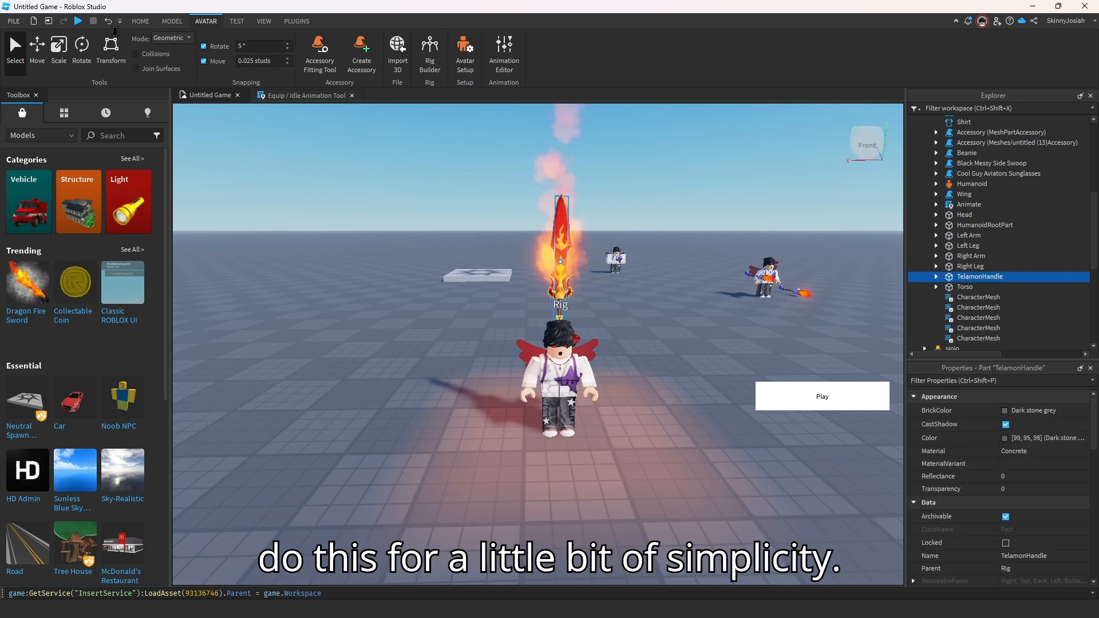
pyautogui.click(37, 47)
pyautogui.moveTo(546, 227); pyautogui.dragTo(483, 280)
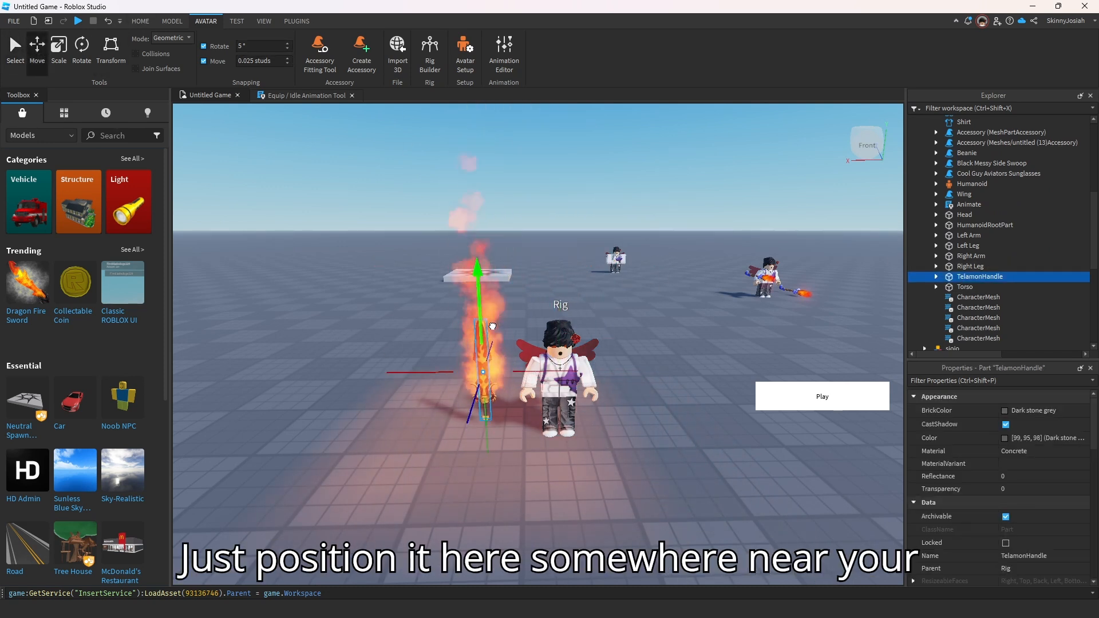
# Turn off CanCollide for the TelamonHandle part.
pyautogui.click(661, 406)
pyautogui.moveTo(660, 406); pyautogui.dragTo(661, 411, button='right')
pyautogui.scroll(-5, 1005, 439)
pyautogui.click(1006, 428)
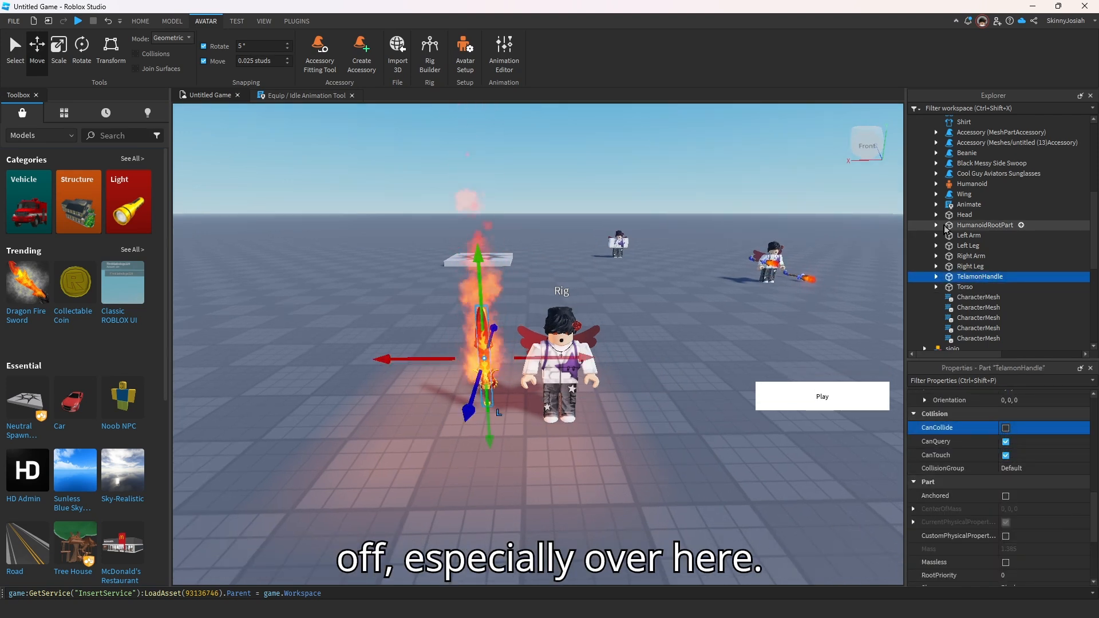
# Insert a Motor6D object directly into the Rig model.
pyautogui.click(687, 515)
pyautogui.moveTo(687, 515); pyautogui.dragTo(687, 524, button='right')
pyautogui.click(617, 286)
pyautogui.scroll(3, 617, 286)
pyautogui.moveTo(599, 321); pyautogui.dragTo(594, 309, button='right')
pyautogui.scroll(-1, 594, 310)
pyautogui.scroll(-1, 594, 310)
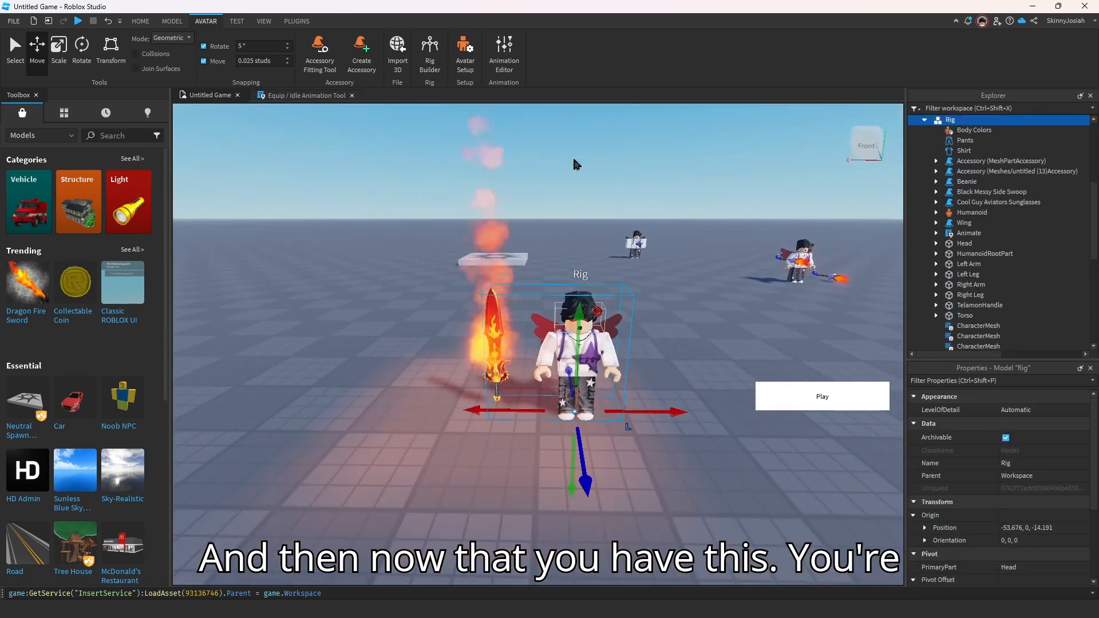
pyautogui.click(963, 120)
pyautogui.write('M')
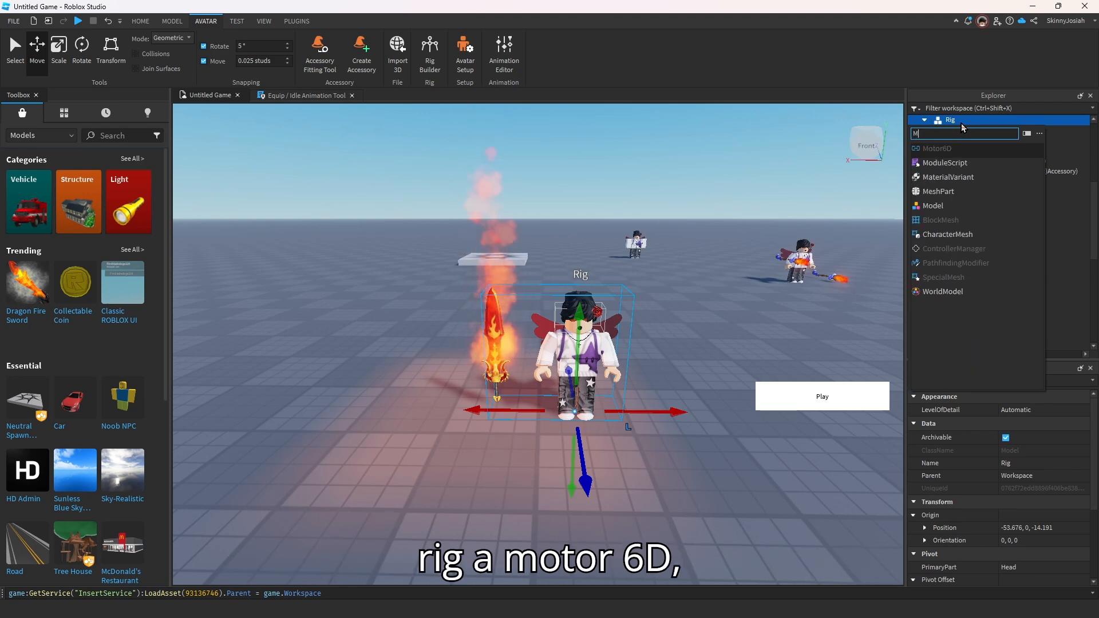
pyautogui.click(961, 148)
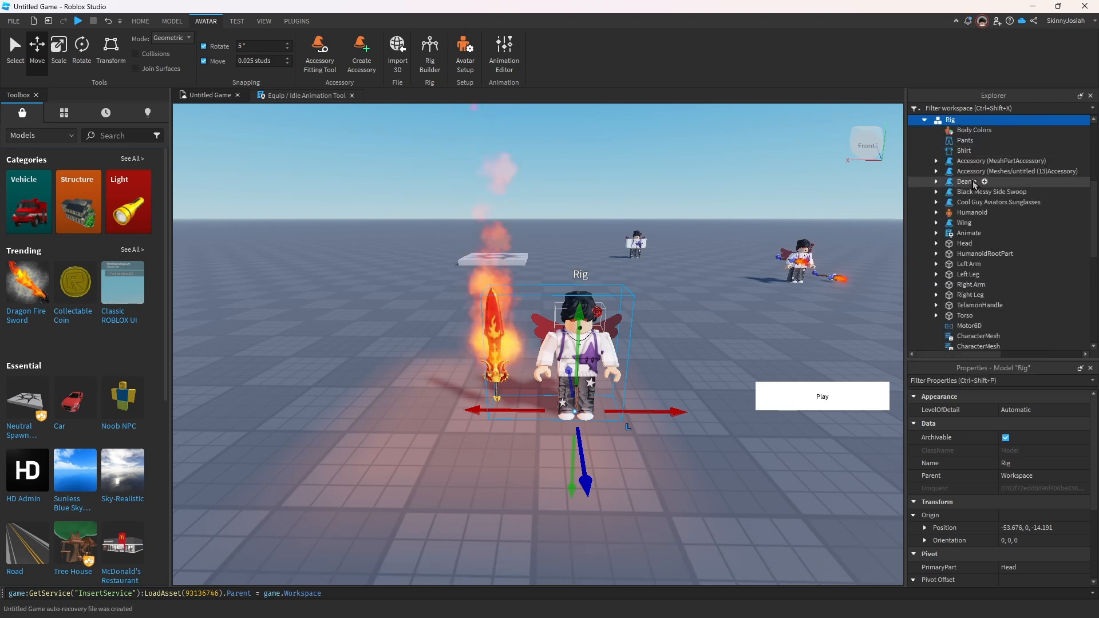
# Set the new Motor6D's Part0 to Right Arm and its Part1 to TelamonHandle.
pyautogui.scroll(-2, 963, 300)
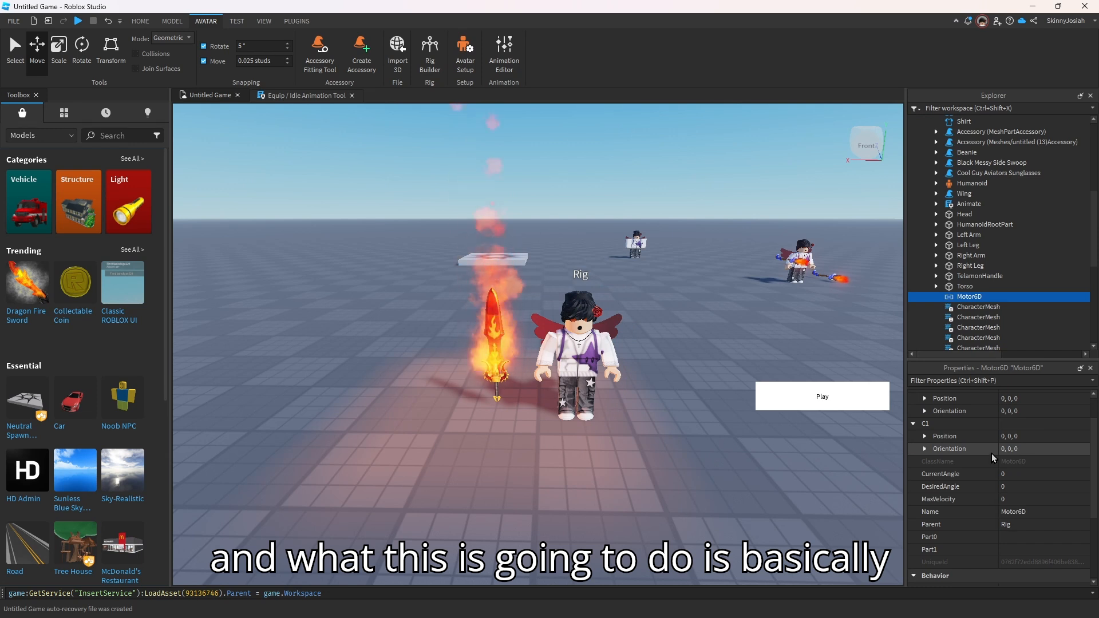
pyautogui.scroll(-2, 1041, 446)
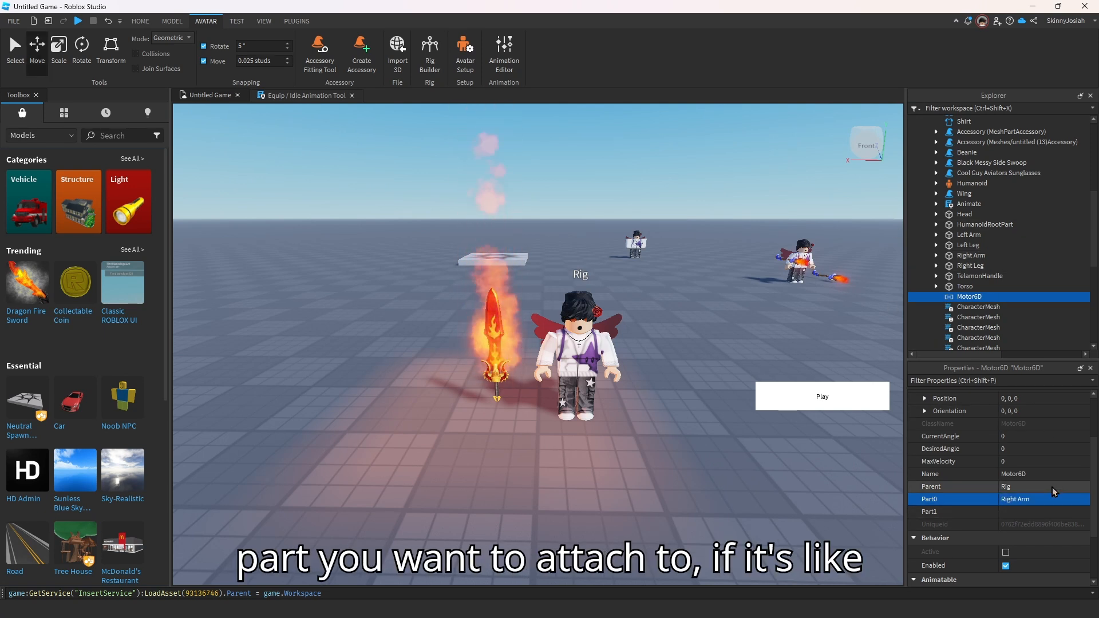
pyautogui.click(1020, 512)
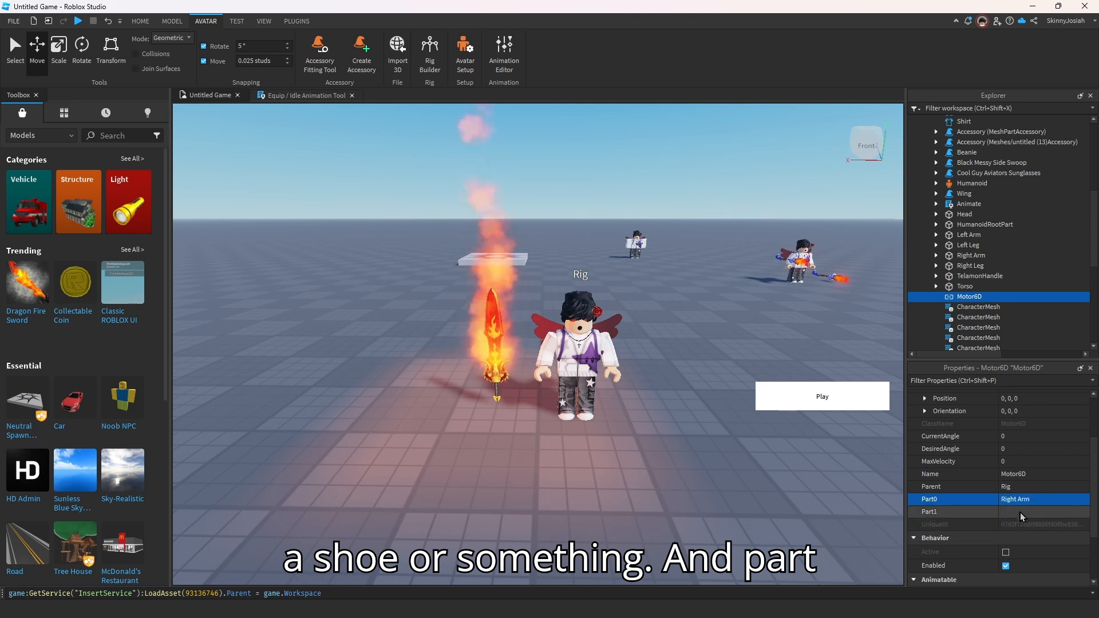
pyautogui.click(968, 277)
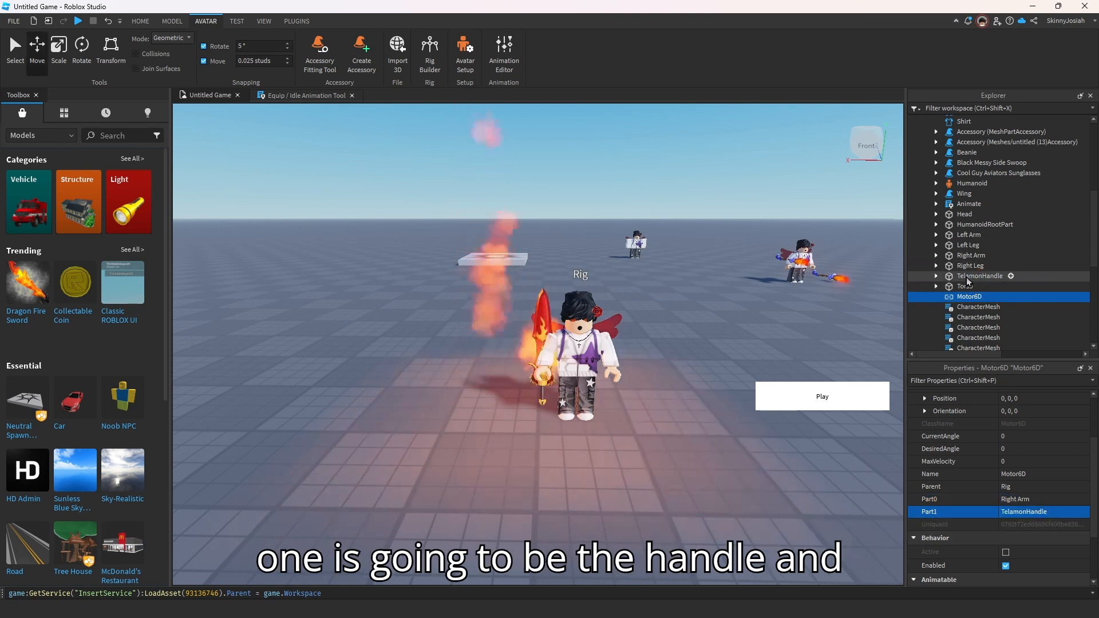
# Move the Rig to position -49.75, 0, -14.25 to test that the attached sword follows it.
pyautogui.click(648, 394)
pyautogui.moveTo(648, 393); pyautogui.dragTo(647, 393, button='right')
pyautogui.moveTo(644, 393); pyautogui.dragTo(532, 346)
pyautogui.click(567, 495)
pyautogui.moveTo(567, 494); pyautogui.dragTo(569, 496, button='right')
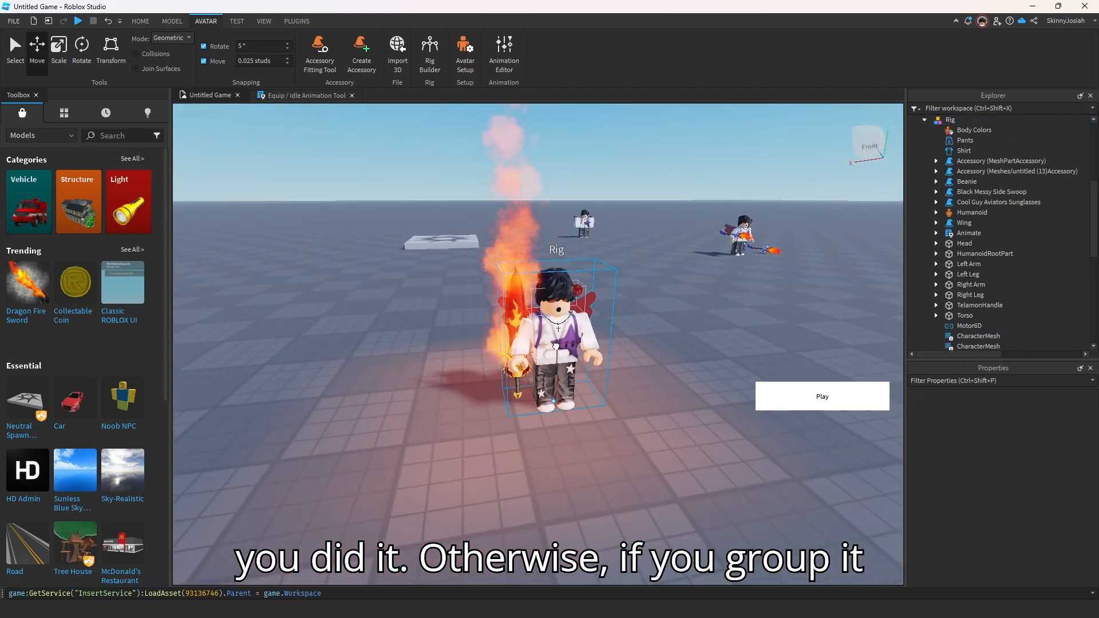
pyautogui.moveTo(576, 361); pyautogui.dragTo(627, 408)
pyautogui.moveTo(628, 408); pyautogui.dragTo(629, 409, button='right')
pyautogui.press('s')
pyautogui.scroll(-1, 975, 305)
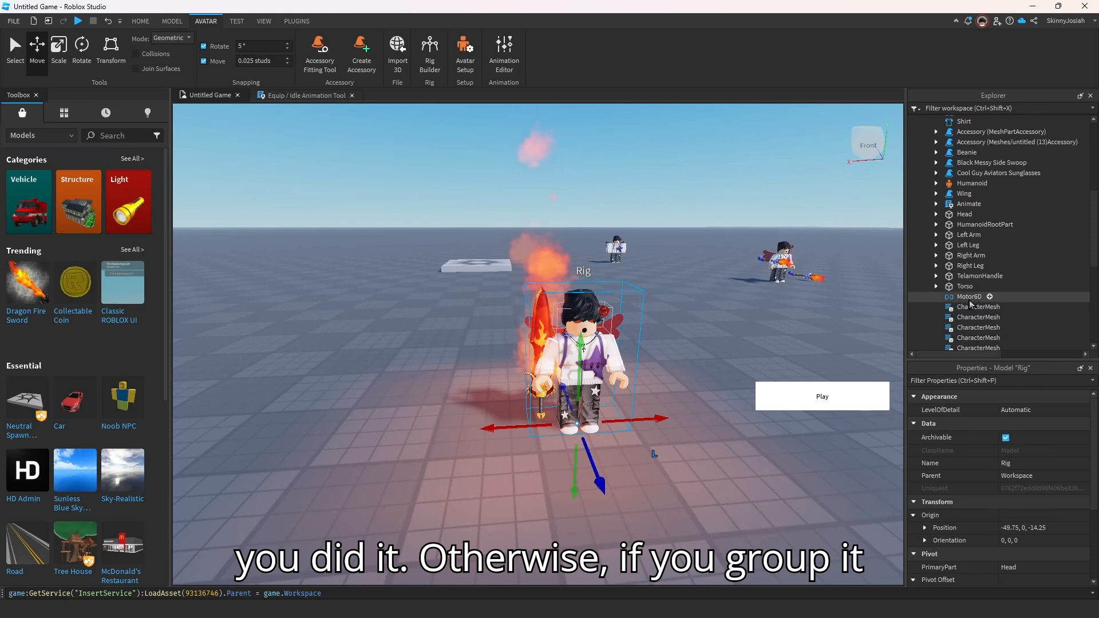
# Swap the Motor6D's parts, setting Part0 to TelamonHandle and Part1 to Right Arm.
pyautogui.click(975, 298)
pyautogui.scroll(-3, 1029, 510)
pyautogui.click(1023, 462)
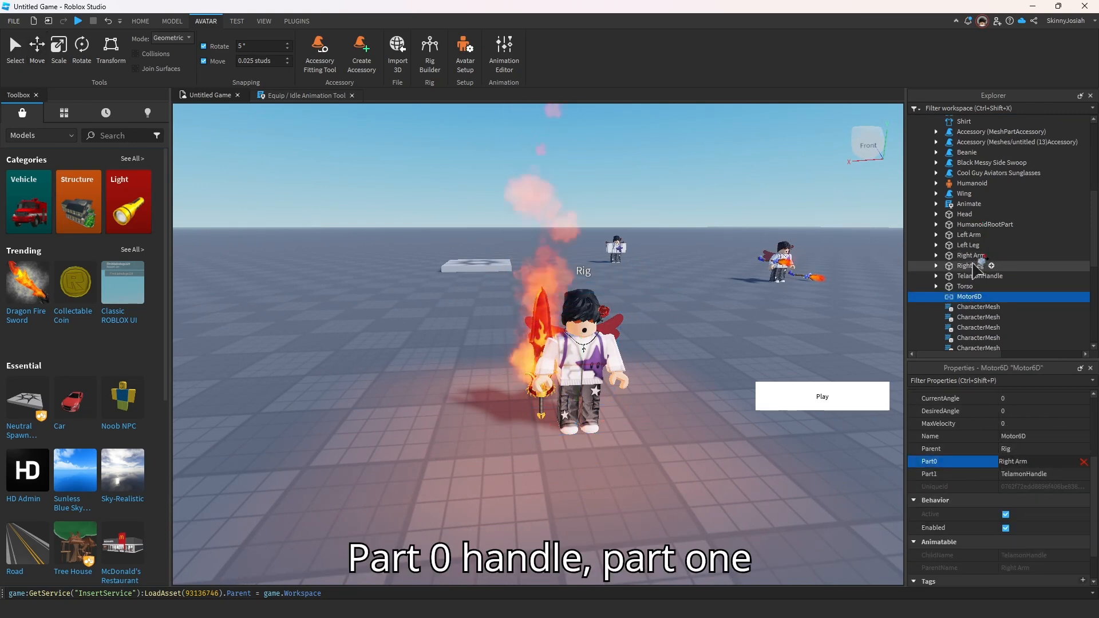
pyautogui.click(970, 277)
pyautogui.click(1025, 475)
pyautogui.click(980, 256)
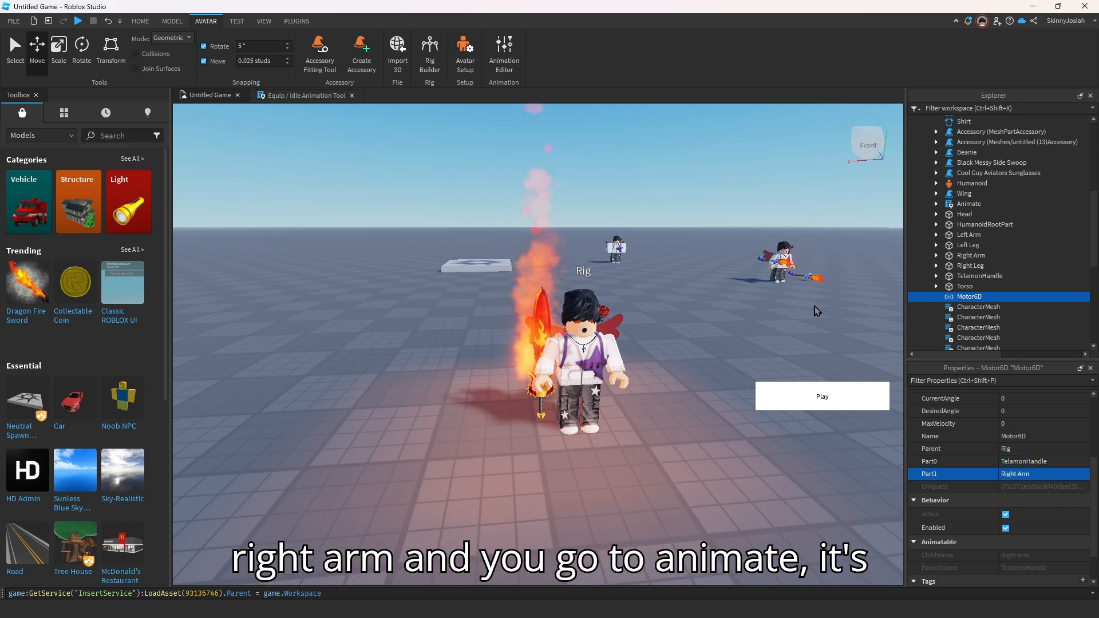
# Try to open the Rig in the Animation Editor with the Motor6D's parts swapped.
pyautogui.click(685, 426)
pyautogui.click(577, 325)
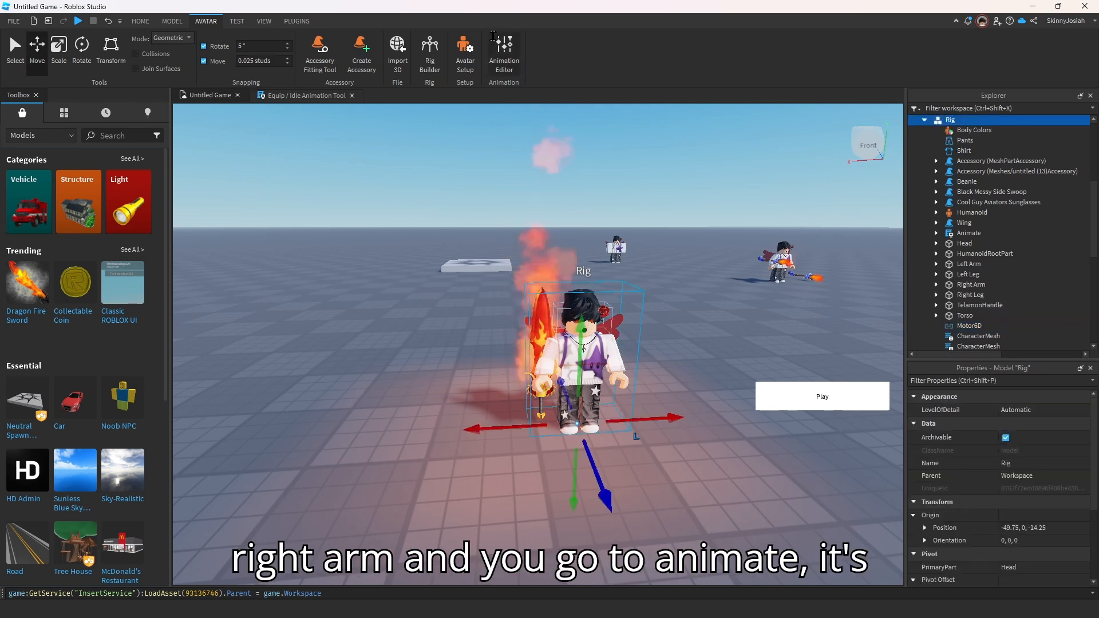
pyautogui.click(504, 51)
pyautogui.click(629, 379)
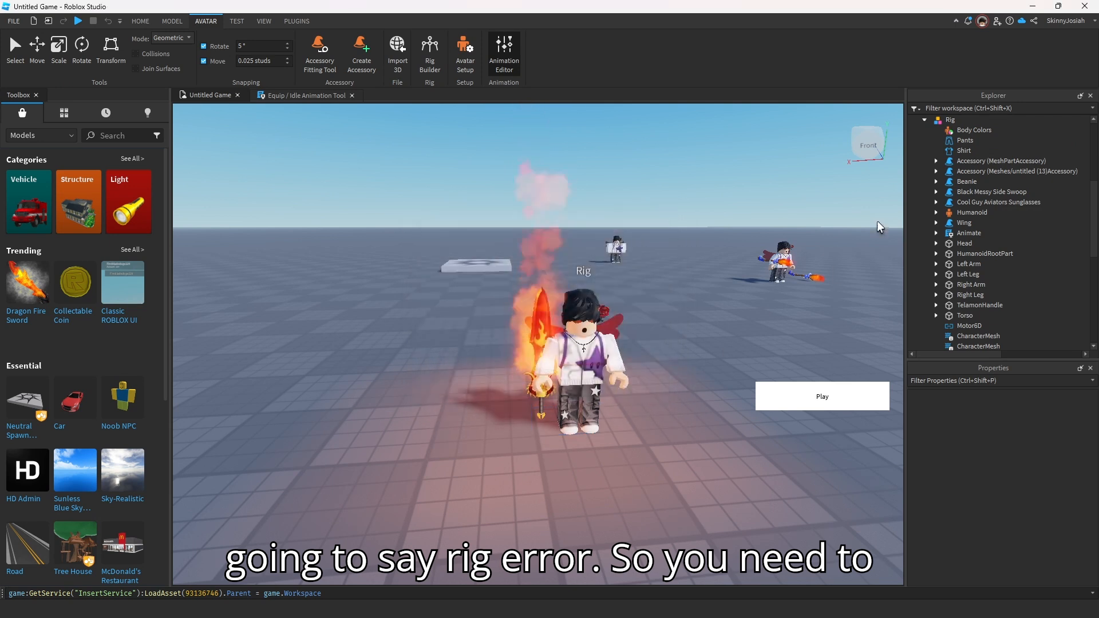
pyautogui.scroll(-3, 1002, 241)
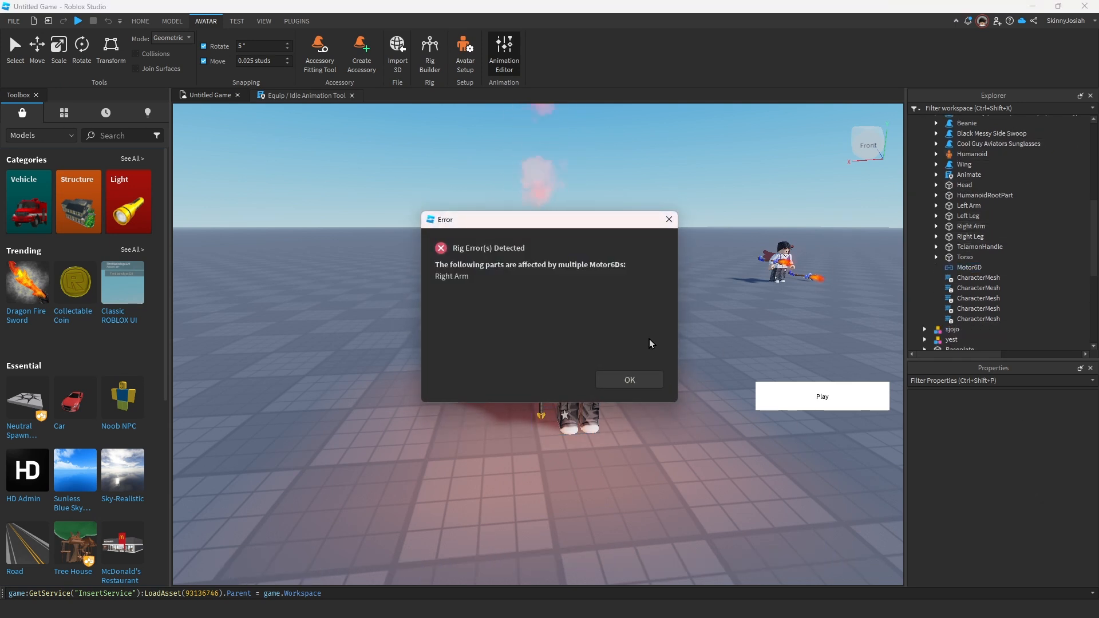
pyautogui.click(630, 379)
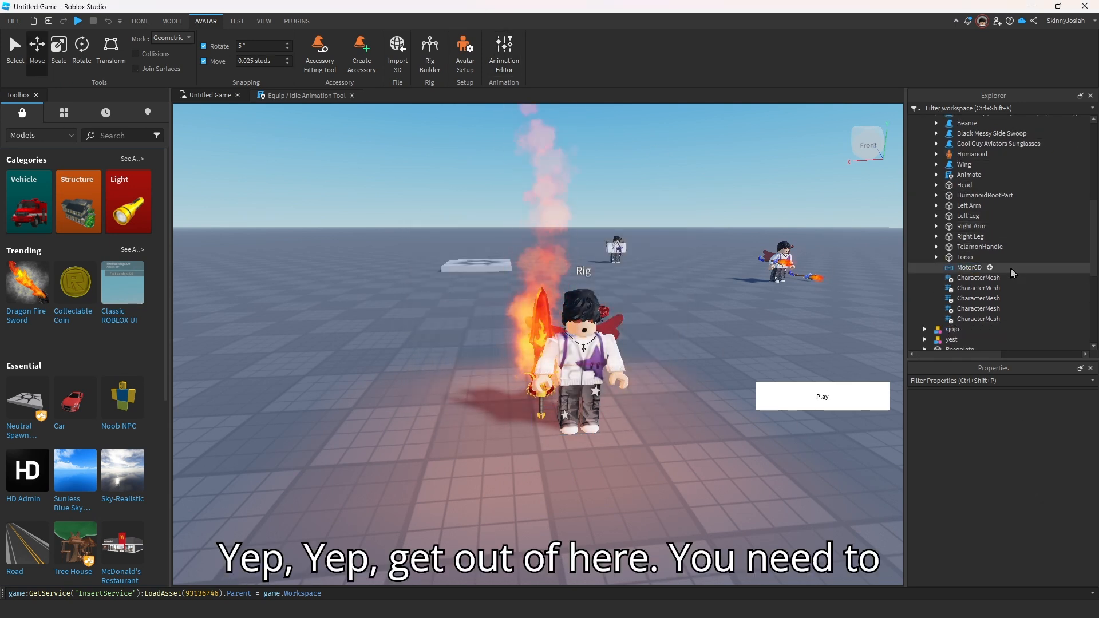
# Restore the Motor6D's connection with Right Arm as Part0 and TelamonHandle as Part1.
pyautogui.click(962, 268)
pyautogui.scroll(-3, 1032, 479)
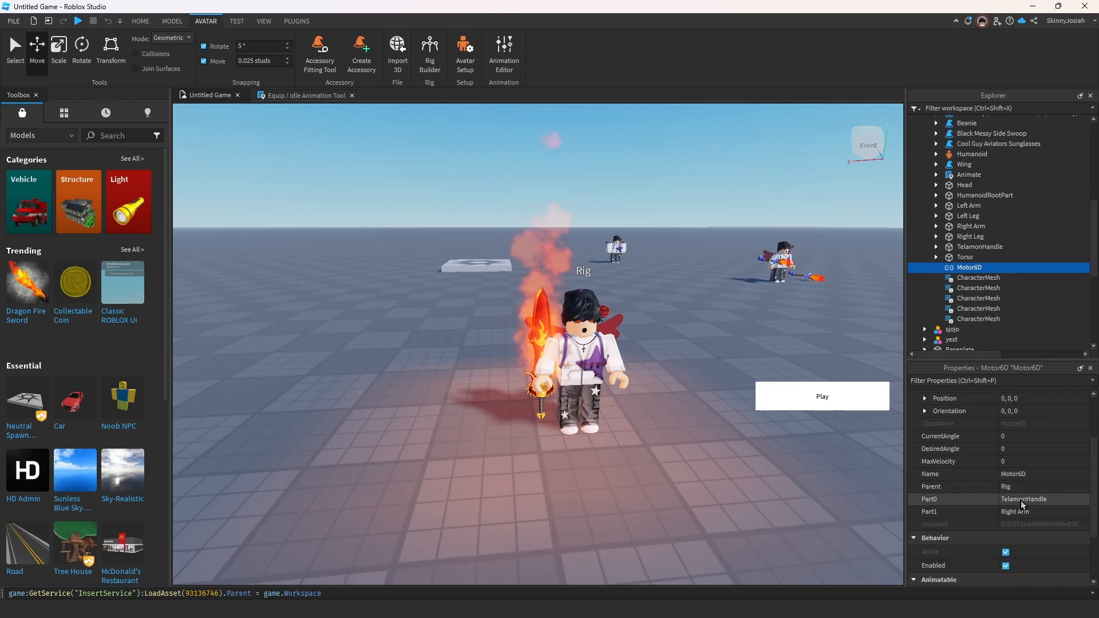
pyautogui.click(1022, 500)
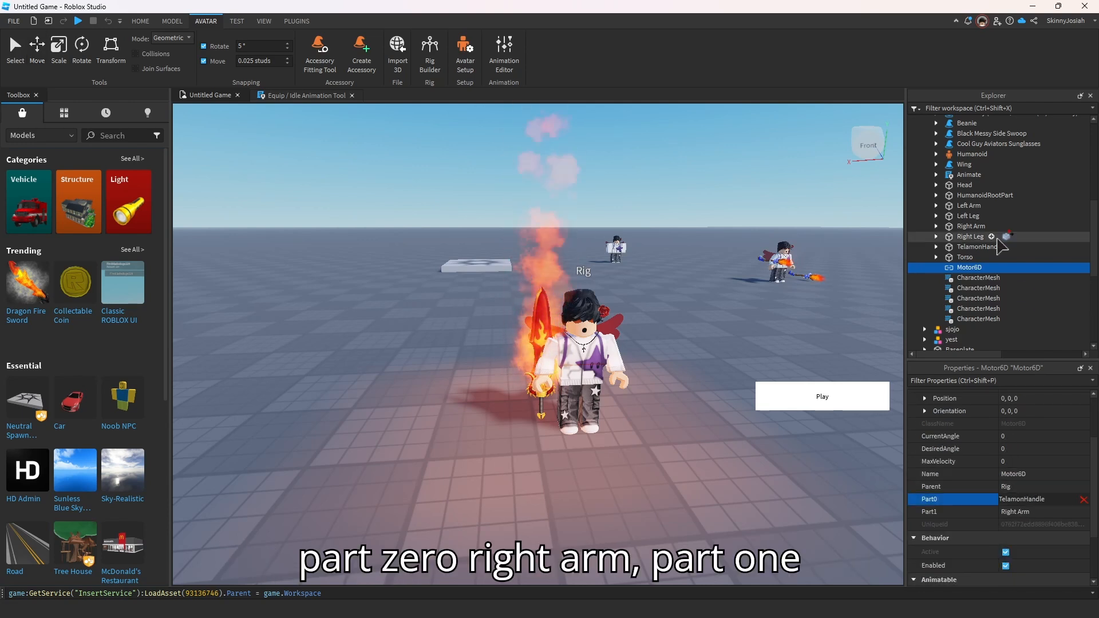
pyautogui.click(1019, 512)
pyautogui.click(979, 247)
# Open the Rig in the Animation Editor and create a new clip under the default name Untitled Animation Clip.
pyautogui.click(595, 366)
pyautogui.moveTo(596, 367)
pyautogui.mouseDown(button='right')
pyautogui.moveTo(596, 383)
pyautogui.moveTo(564, 369)
pyautogui.moveTo(584, 383)
pyautogui.mouseUp(button='right')
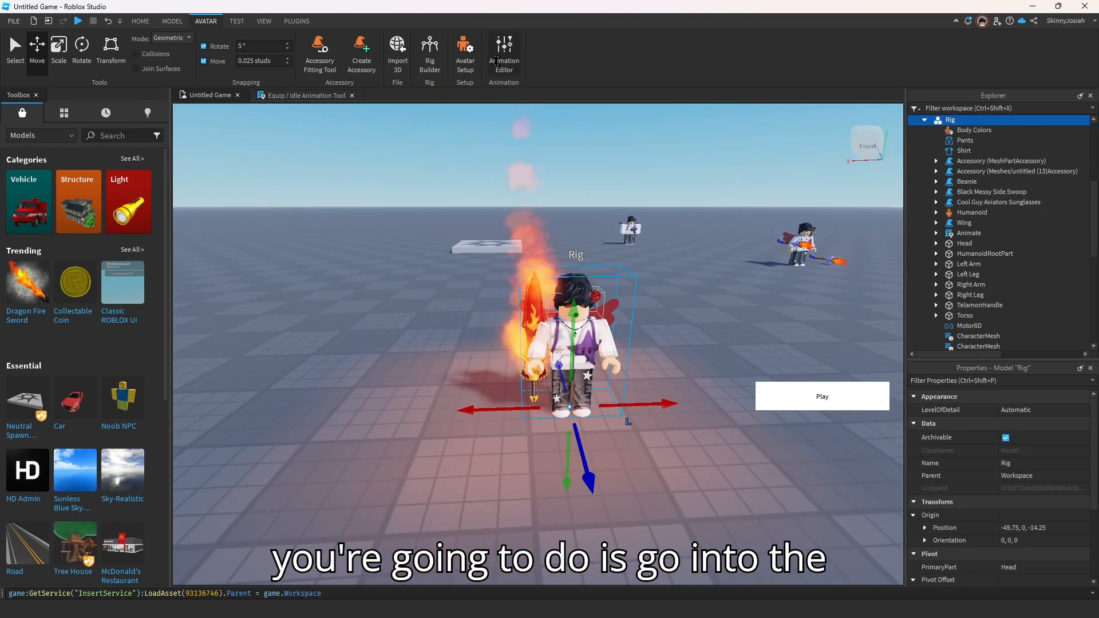
pyautogui.click(488, 58)
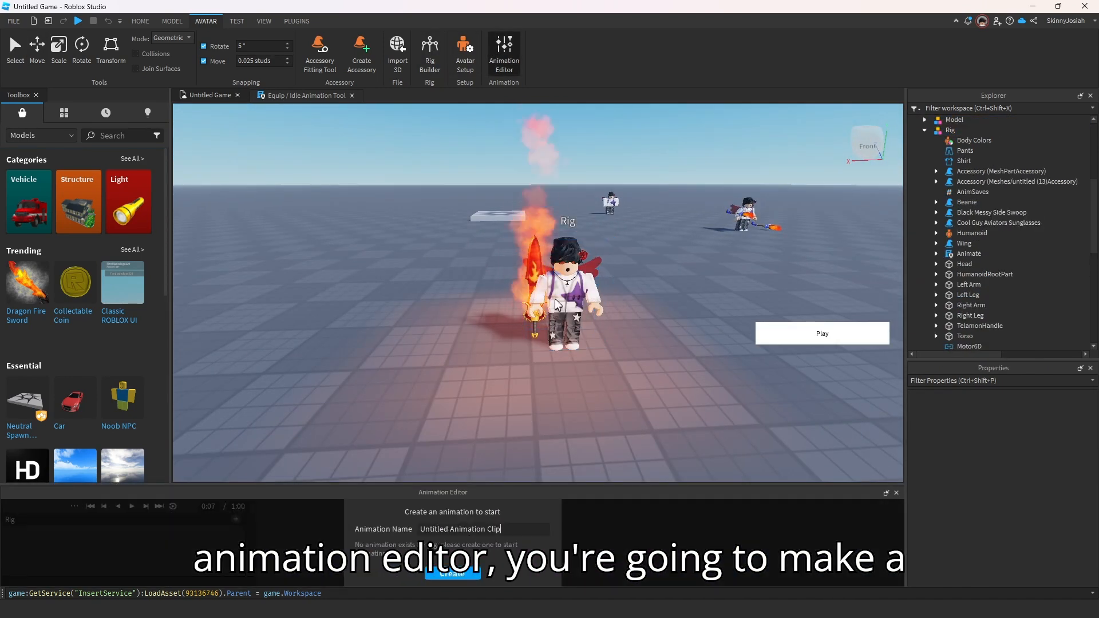
pyautogui.click(453, 574)
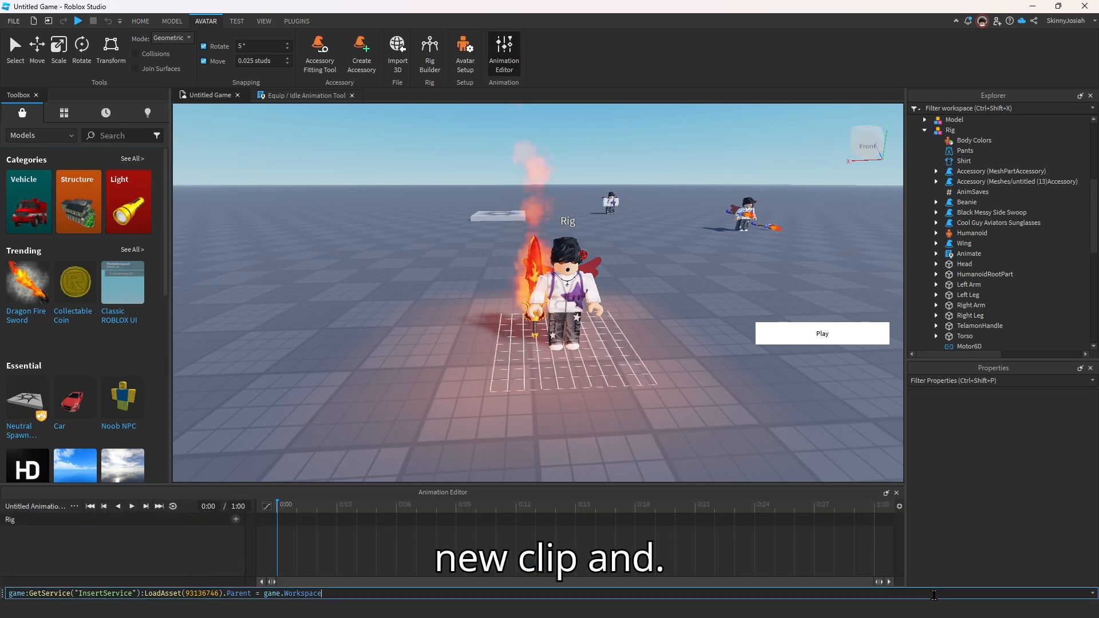
pyautogui.moveTo(708, 471); pyautogui.dragTo(648, 397, button='right')
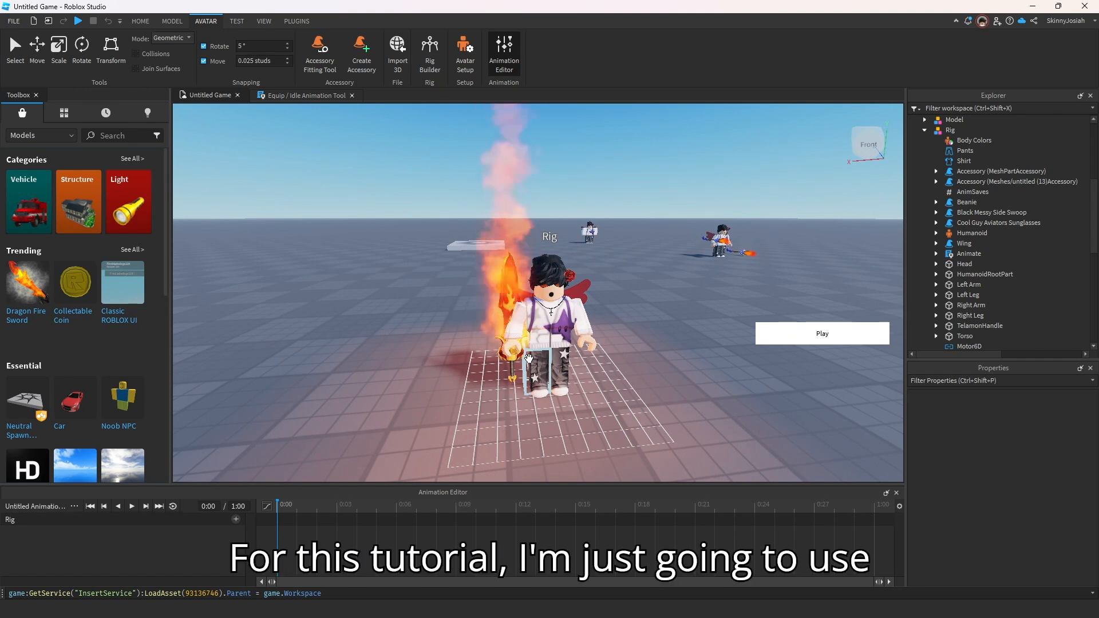
# Examine the Equip / Idle Animation Tool script, including its credit line and animation ID lines, and return to the 3D scene.
pyautogui.scroll(5, 976, 241)
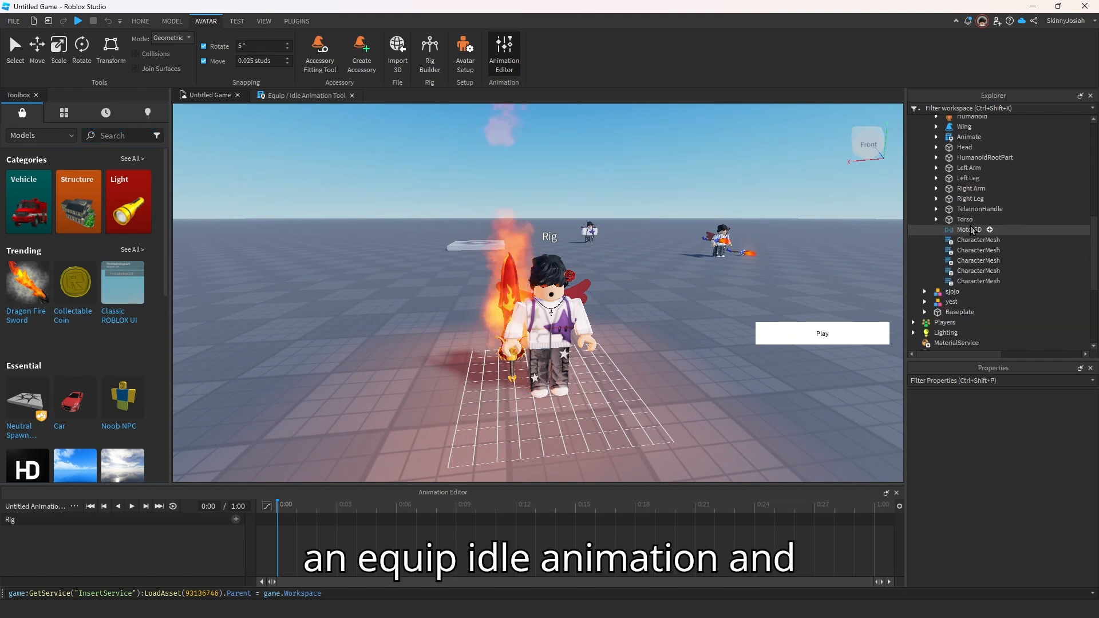
pyautogui.scroll(2, 977, 245)
pyautogui.scroll(-3, 667, 346)
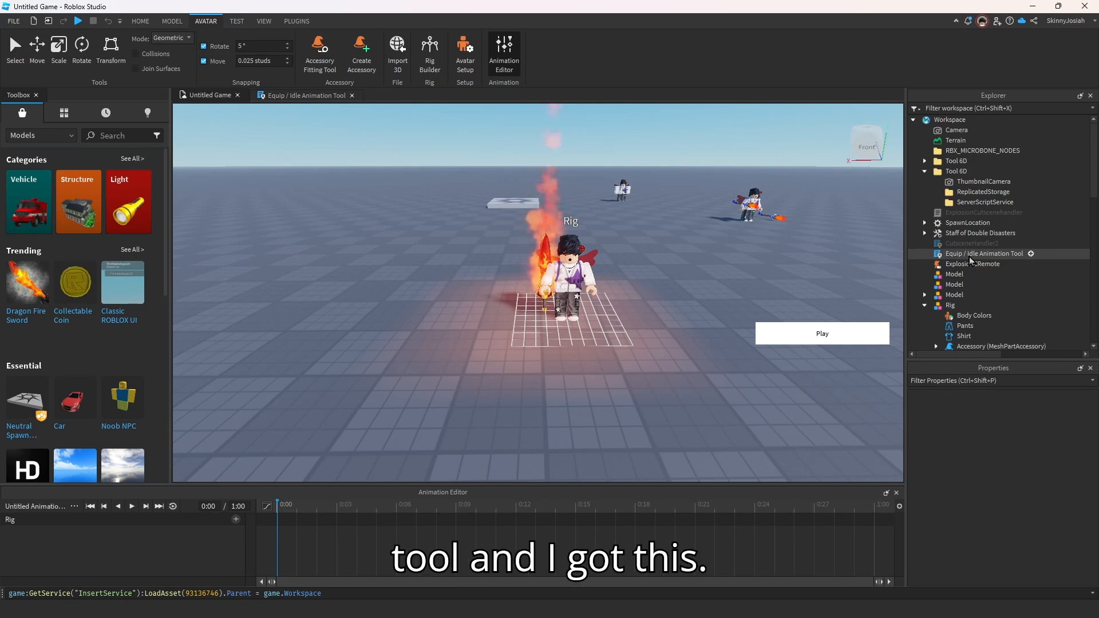
pyautogui.click(971, 263)
pyautogui.click(305, 96)
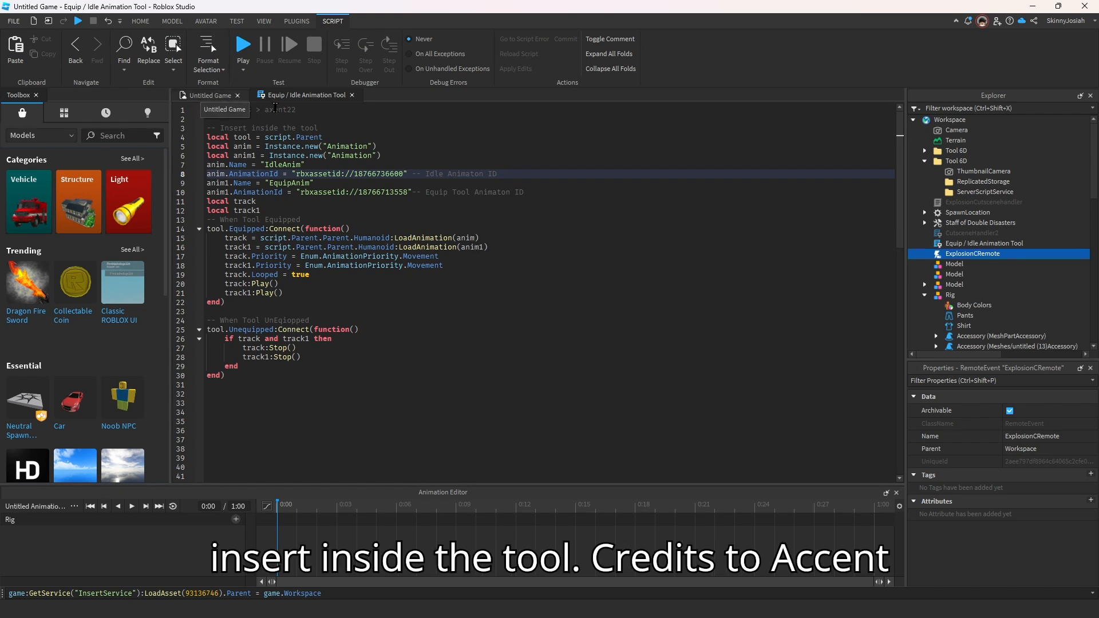
pyautogui.click(307, 111)
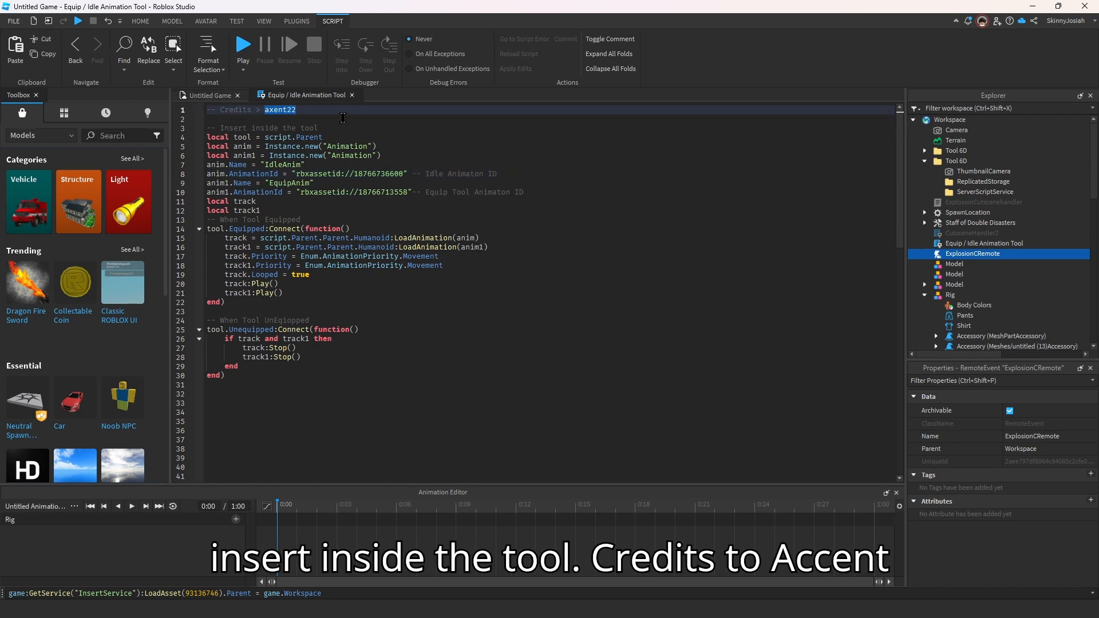
pyautogui.click(332, 112)
pyautogui.click(203, 95)
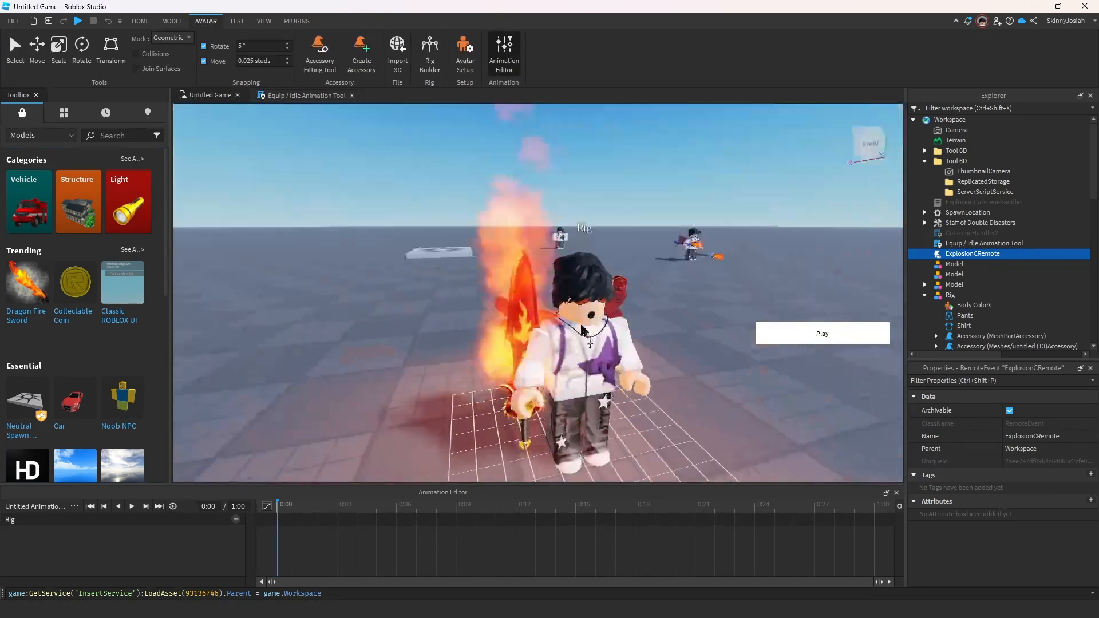
# At frame 0:00, pose the Right Arm and tilt the TelamonHandle so the sword points forward from the hand.
pyautogui.click(582, 330)
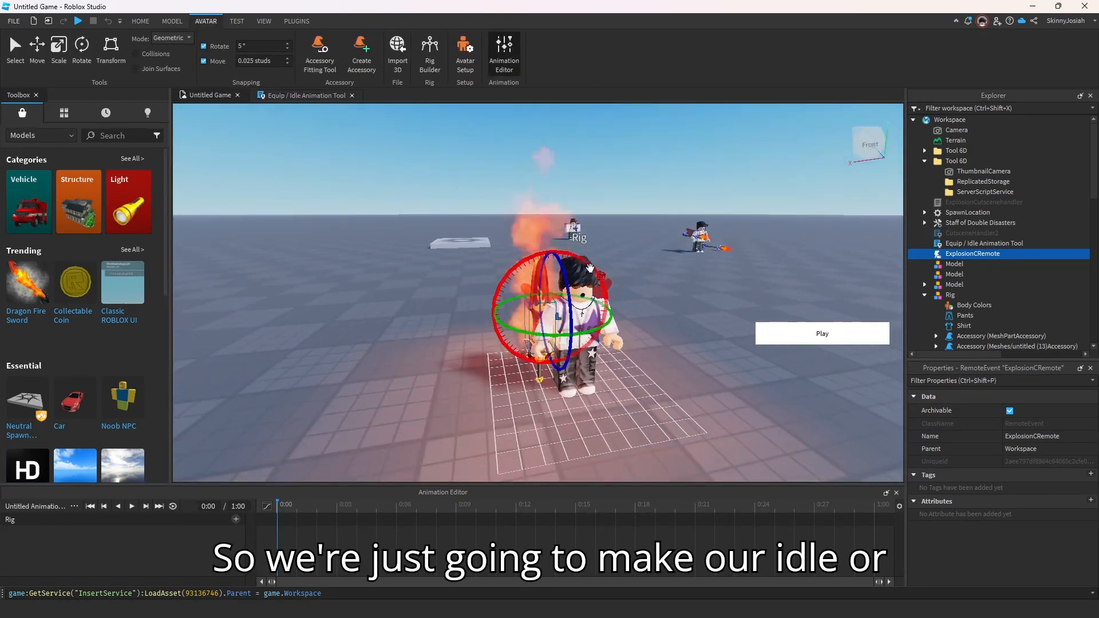
pyautogui.moveTo(585, 266); pyautogui.dragTo(594, 302, button='right')
pyautogui.scroll(-2, 573, 280)
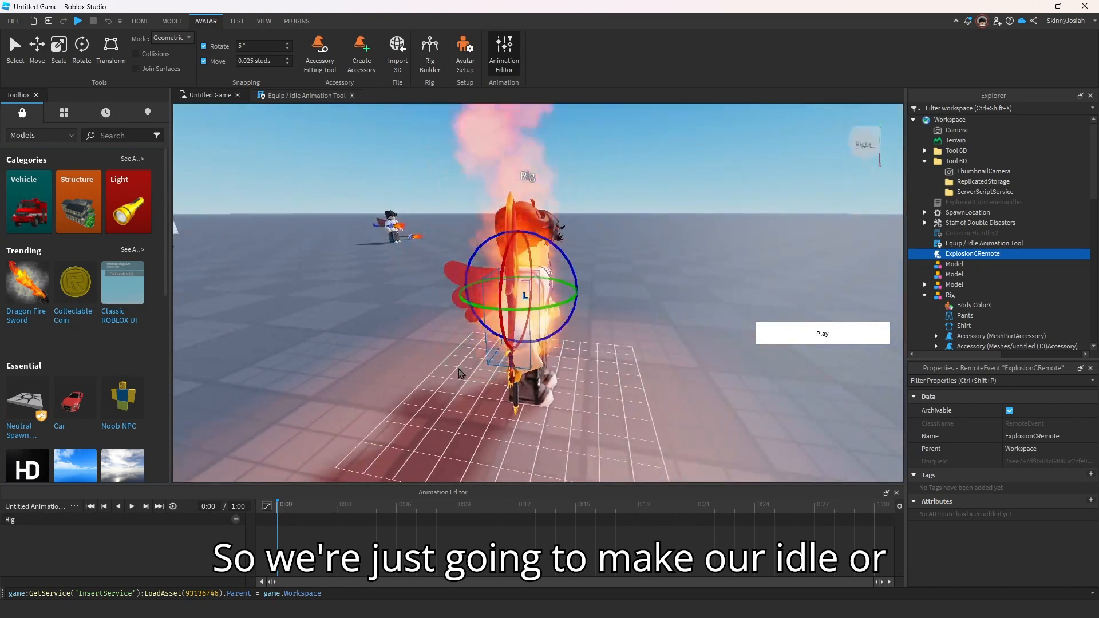
pyautogui.scroll(2, 537, 256)
pyautogui.moveTo(537, 256); pyautogui.dragTo(710, 295)
pyautogui.press('r')
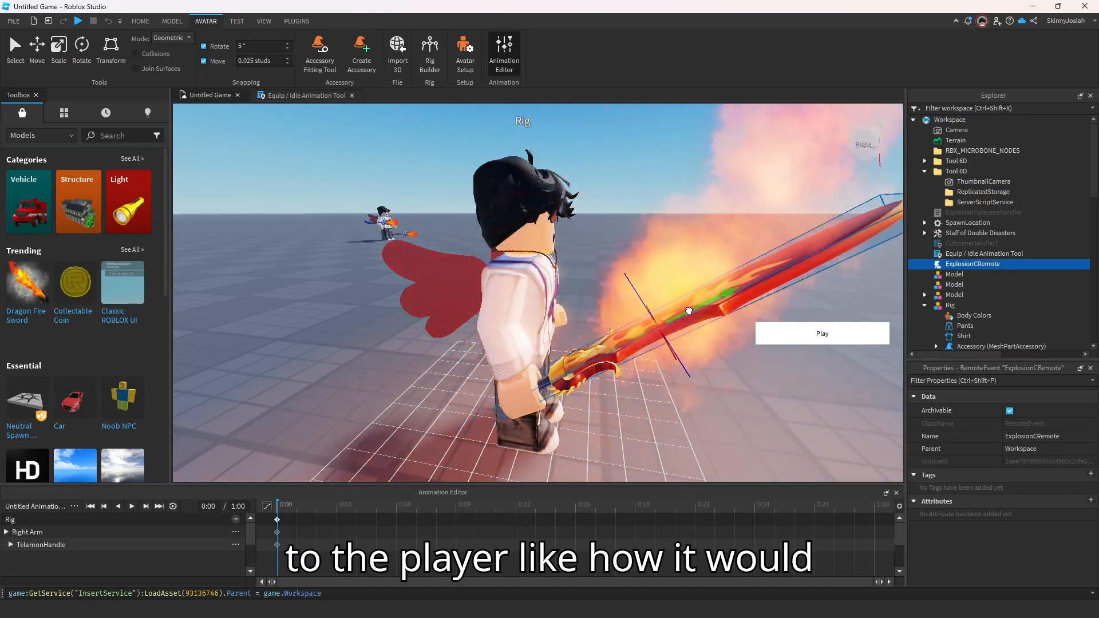
# Fine-tune the sword's angle and position at 0:00 so its hilt sits in the rig's right hand.
pyautogui.click(638, 381)
pyautogui.moveTo(638, 381); pyautogui.dragTo(647, 376, button='right')
pyautogui.scroll(4, 635, 373)
pyautogui.scroll(-5, 634, 373)
pyautogui.press('a')
pyautogui.click(300, 508)
pyautogui.moveTo(689, 234); pyautogui.dragTo(691, 234, button='right')
pyautogui.click(522, 307)
pyautogui.moveTo(590, 319); pyautogui.dragTo(599, 326, button='right')
pyautogui.press('r')
pyautogui.scroll(-2, 599, 327)
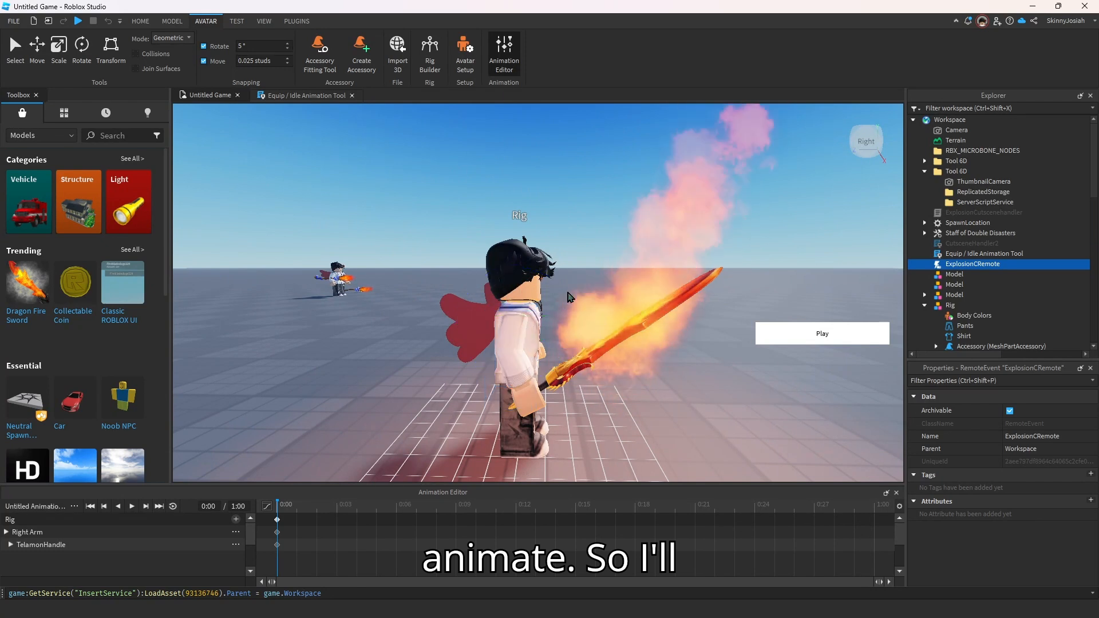
# Swing the Right Arm forward and upward with keyframes at 0:01 and 0:02.
pyautogui.click(520, 378)
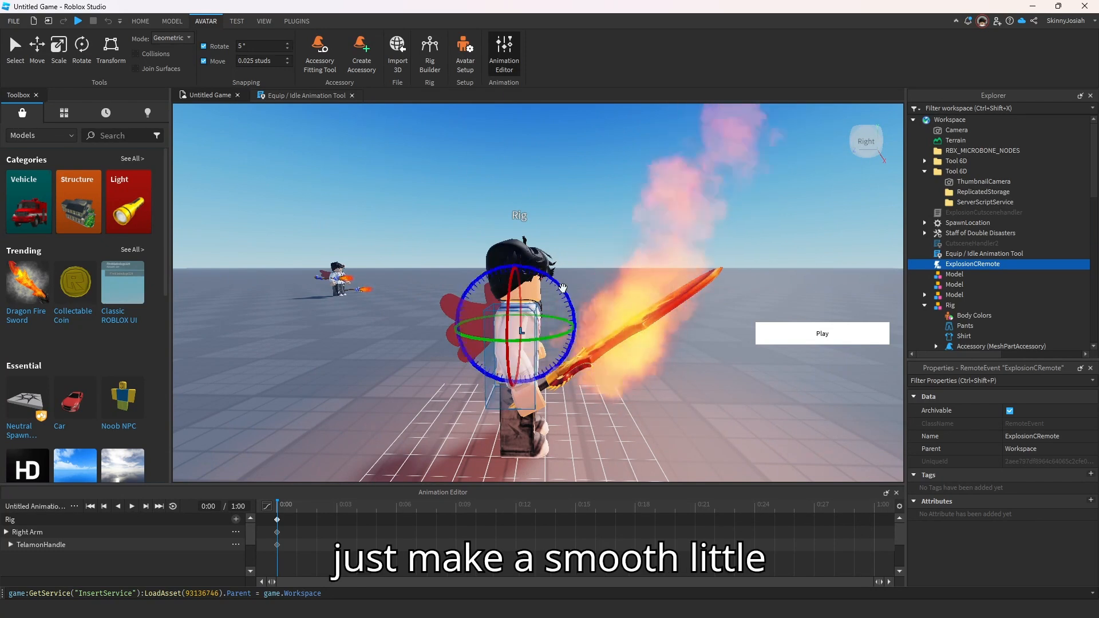
pyautogui.click(591, 235)
pyautogui.moveTo(560, 287); pyautogui.dragTo(532, 268)
pyautogui.click(487, 235)
pyautogui.moveTo(305, 493); pyautogui.dragTo(467, 494)
pyautogui.click(556, 361)
pyautogui.moveTo(564, 362); pyautogui.dragTo(571, 345)
pyautogui.click(441, 246)
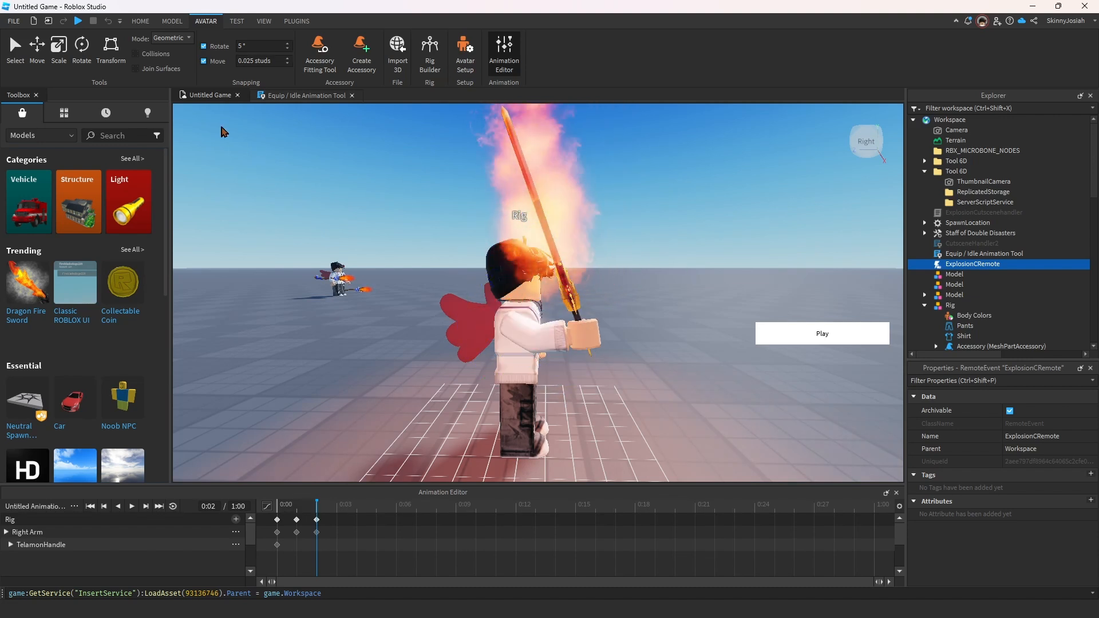
# Close the Toolbox and continue the Right Arm swing with keyframes at 0:03 and 0:04, lowering the arm slightly at 0:05.
pyautogui.click(36, 95)
pyautogui.click(337, 507)
pyautogui.click(482, 331)
pyautogui.moveTo(488, 318); pyautogui.dragTo(475, 287)
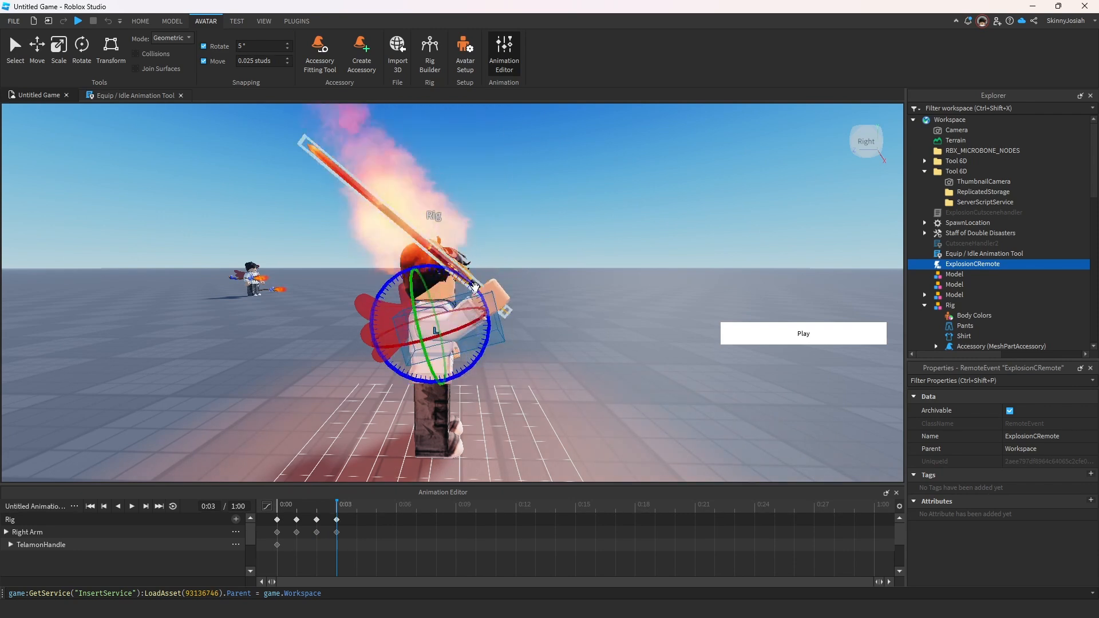
pyautogui.click(560, 290)
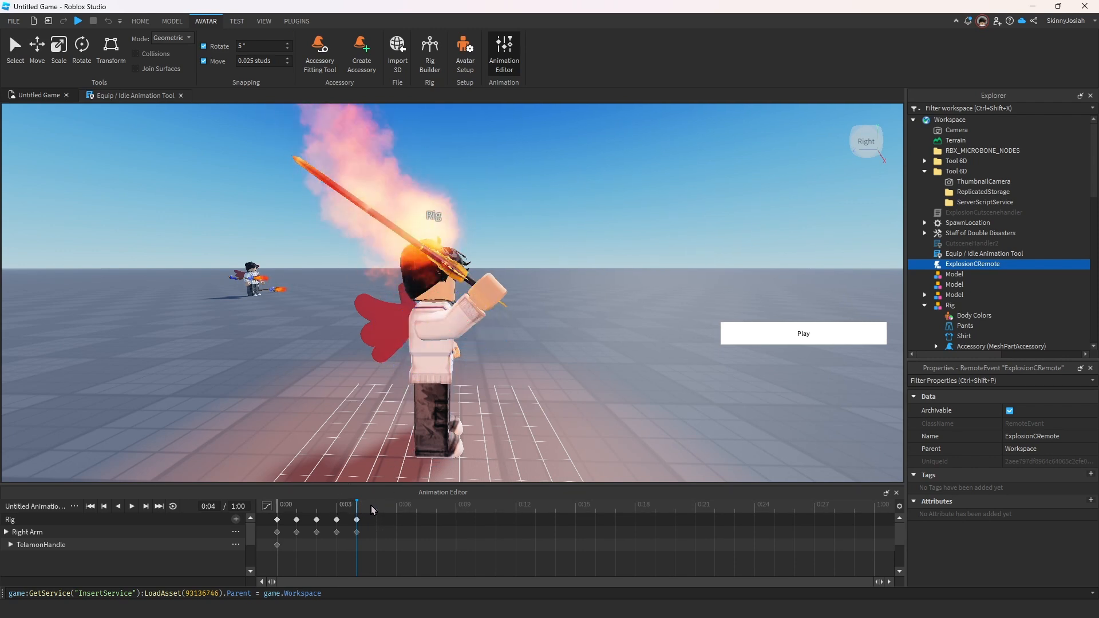
pyautogui.click(476, 302)
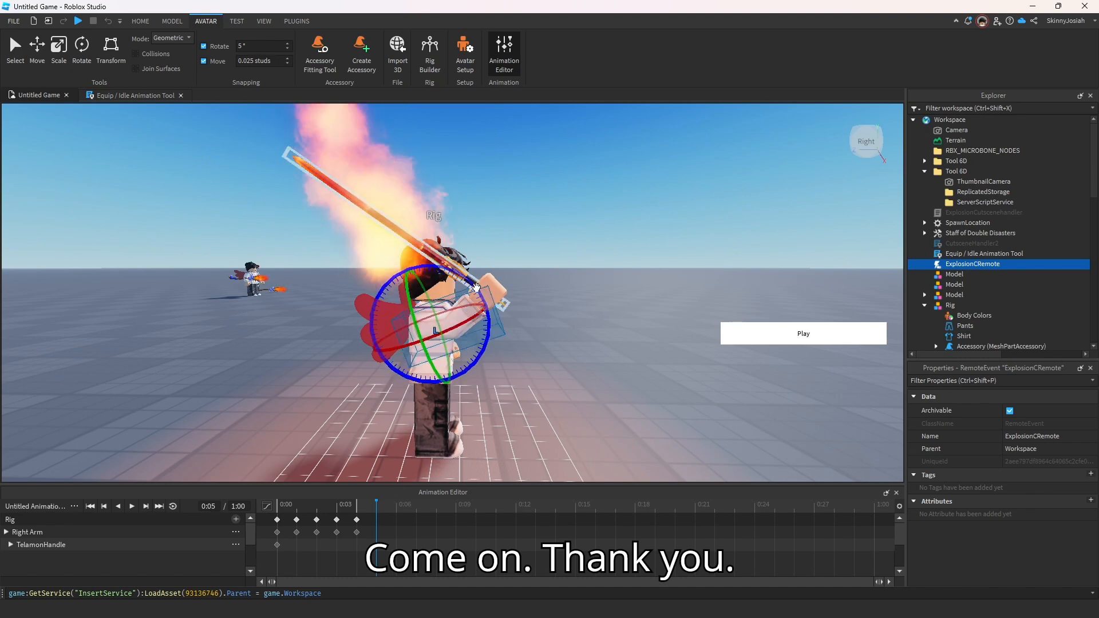
pyautogui.moveTo(476, 287); pyautogui.dragTo(482, 295)
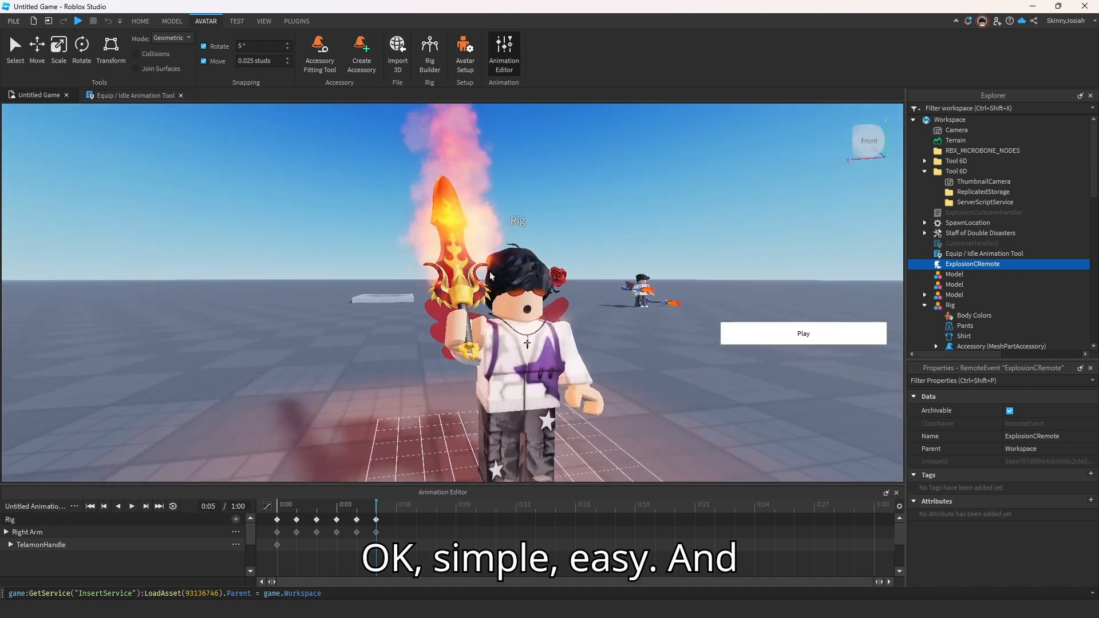
# At frame 0:00, raise the Right Arm slightly forward and shift the sword so its hilt meets the hand.
pyautogui.click(491, 287)
pyautogui.moveTo(491, 287); pyautogui.dragTo(575, 270, button='right')
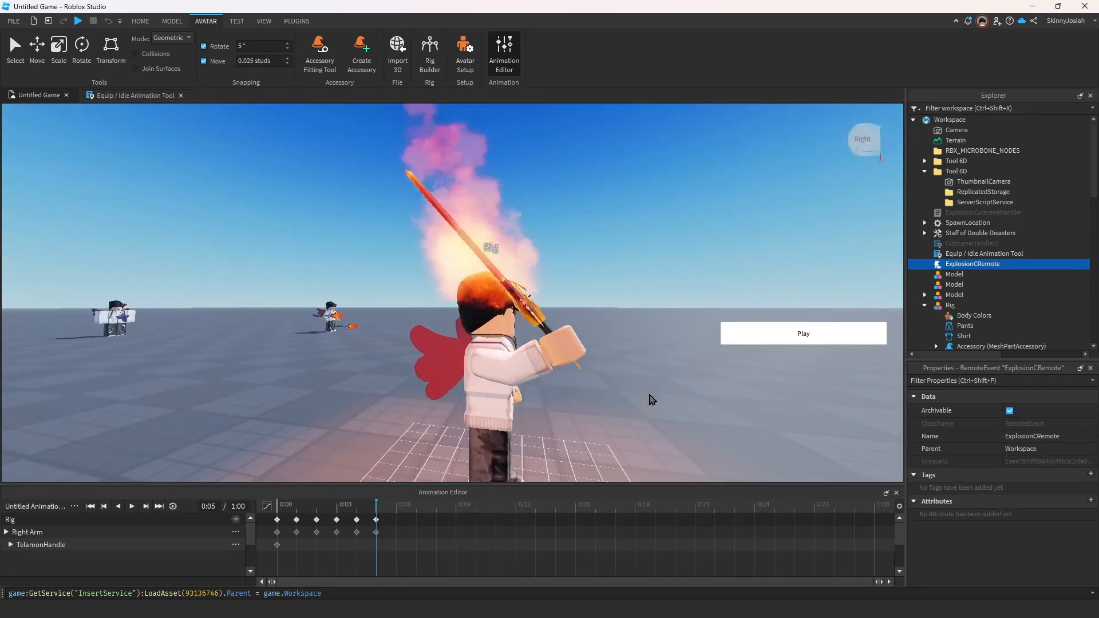
pyautogui.rightClick(651, 399)
pyautogui.click(605, 313)
pyautogui.moveTo(606, 277); pyautogui.dragTo(606, 277, button='right')
pyautogui.click(280, 512)
pyautogui.moveTo(610, 386); pyautogui.dragTo(575, 388, button='right')
pyautogui.click(521, 362)
pyautogui.moveTo(521, 362); pyautogui.dragTo(520, 362, button='right')
pyautogui.moveTo(523, 363); pyautogui.dragTo(538, 360)
pyautogui.press('r')
pyautogui.moveTo(579, 331); pyautogui.dragTo(589, 336)
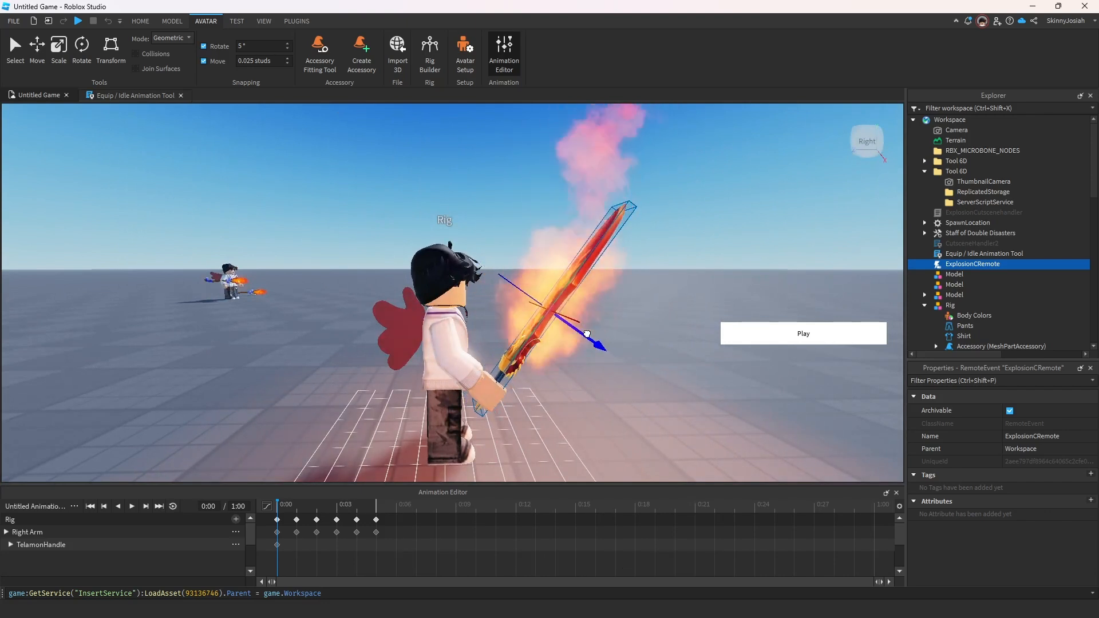
pyautogui.click(655, 339)
pyautogui.moveTo(655, 339); pyautogui.dragTo(652, 339, button='right')
# Tilt the sword backward along with the rising arm, keying TelamonHandle at 0:02 and 0:03.
pyautogui.click(294, 512)
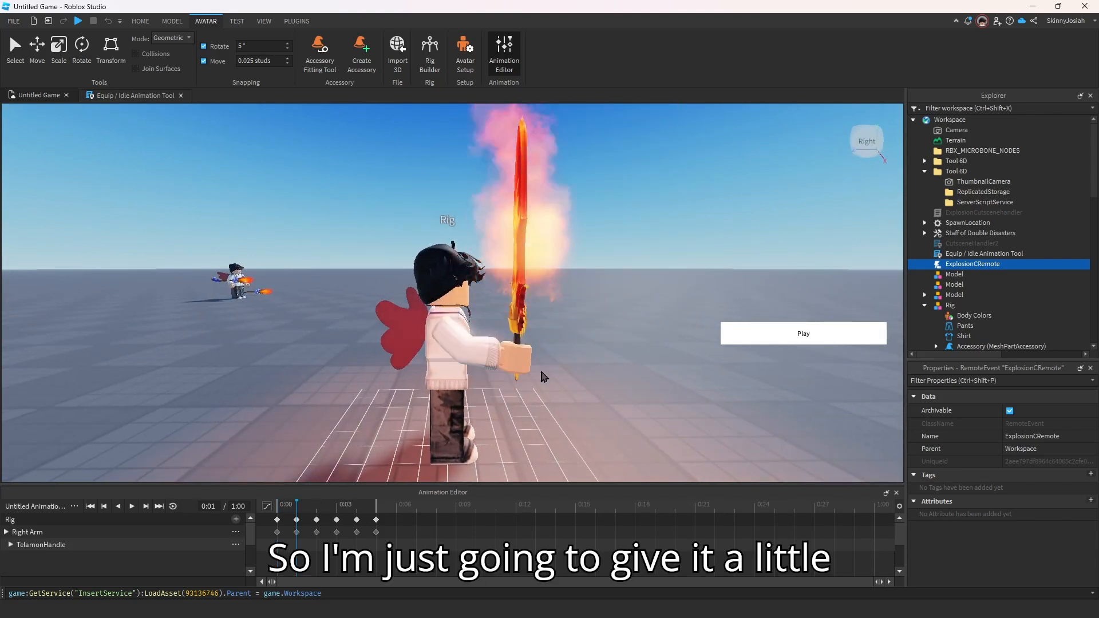
pyautogui.click(315, 507)
pyautogui.click(522, 299)
pyautogui.hotkey('ctrl', '4')
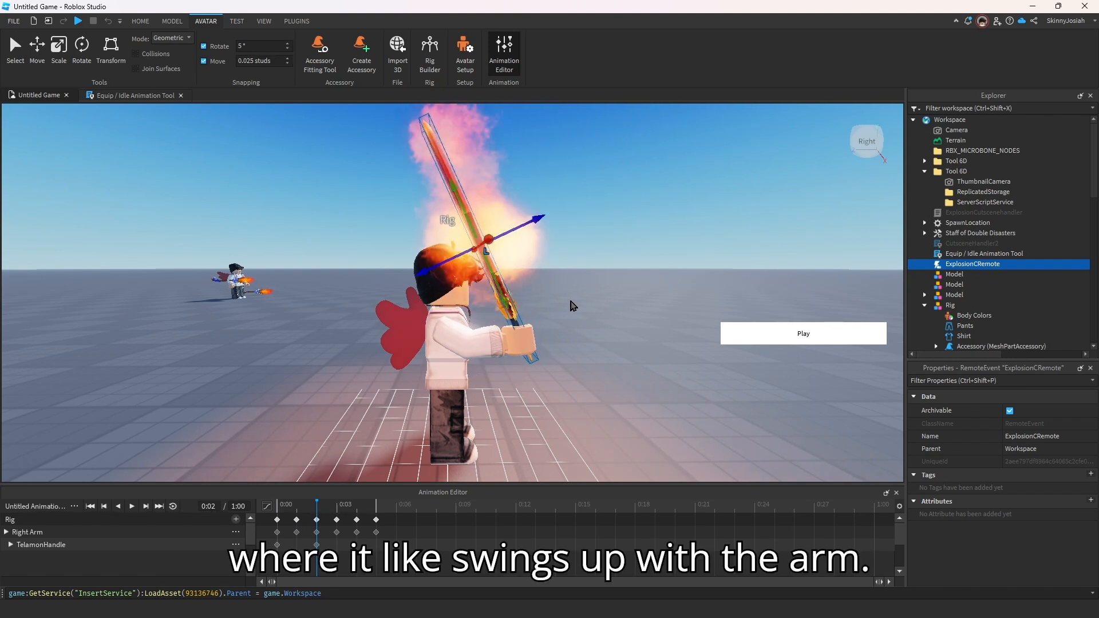
pyautogui.click(338, 507)
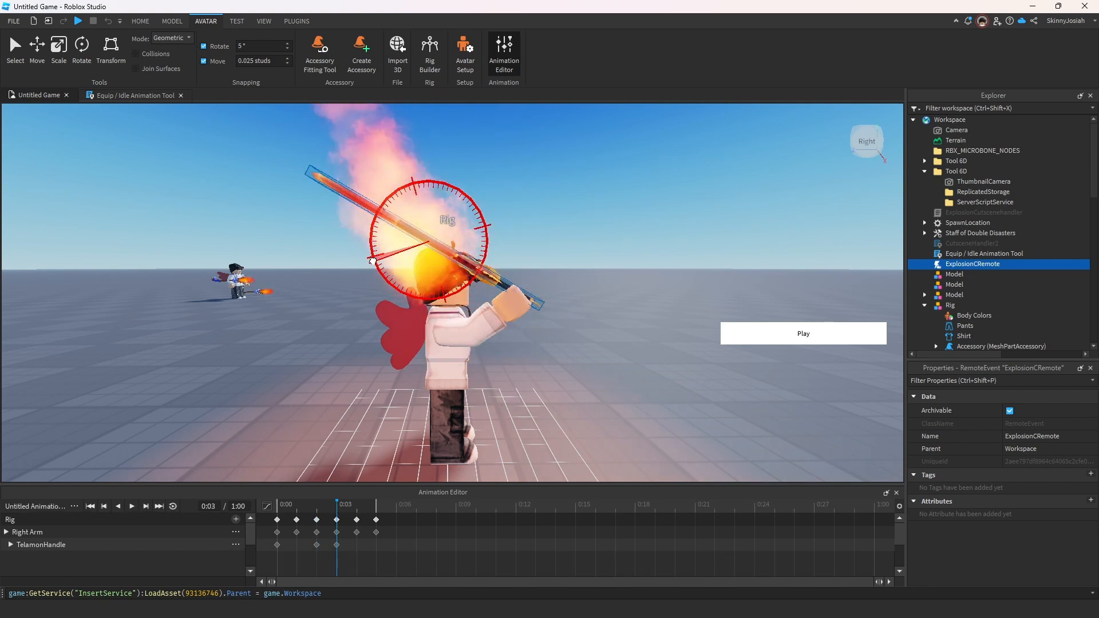
# At frame 0:04, rotate the sword and move it back into the raised hand.
pyautogui.click(356, 507)
pyautogui.press('r')
pyautogui.moveTo(482, 242); pyautogui.dragTo(484, 254)
pyautogui.press('r')
pyautogui.moveTo(446, 213); pyautogui.dragTo(457, 203)
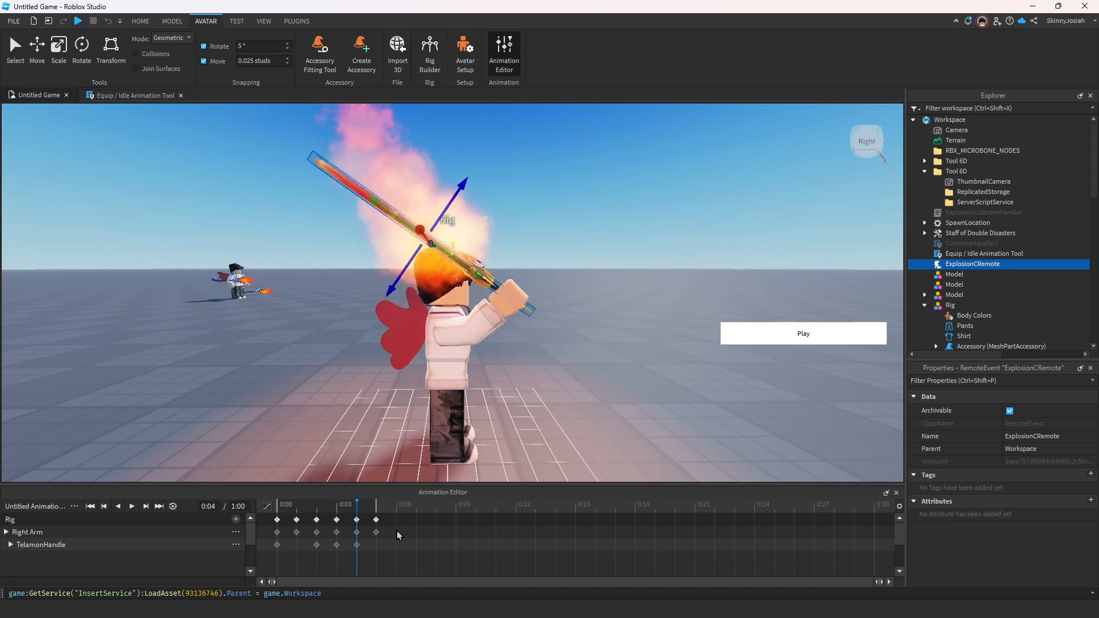
# Key the sword at 0:05 and finish the swing at 0:06 by posing the Right Arm and sword upright in front.
pyautogui.click(370, 509)
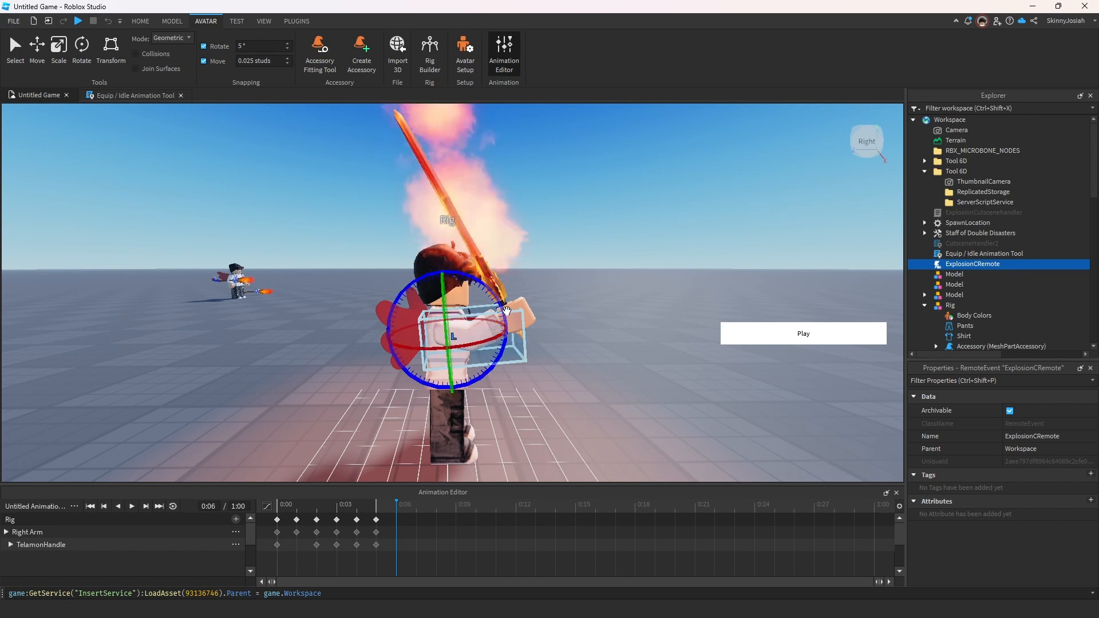
pyautogui.click(605, 317)
pyautogui.press('r')
pyautogui.moveTo(517, 221)
pyautogui.mouseDown()
pyautogui.moveTo(547, 228)
pyautogui.moveTo(529, 230)
pyautogui.mouseUp()
pyautogui.press('r')
pyautogui.press('r')
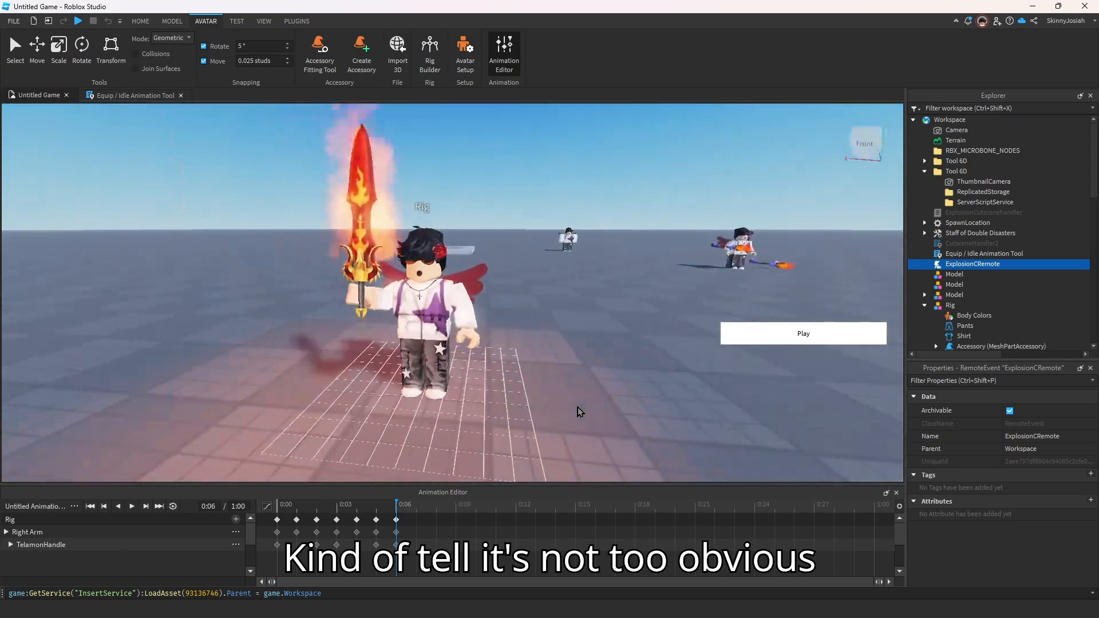
# Save the finished equip animation under its current name, Untitled Animation Clip.
pyautogui.moveTo(581, 412); pyautogui.dragTo(556, 416, button='right')
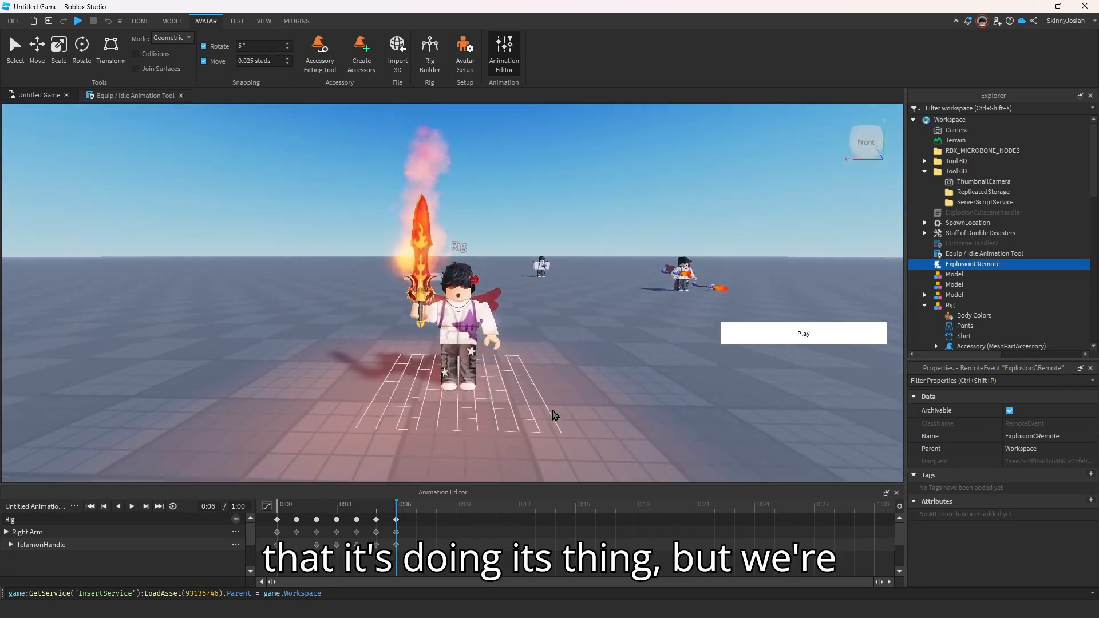
pyautogui.scroll(2, 555, 415)
pyautogui.click(74, 508)
pyautogui.click(135, 447)
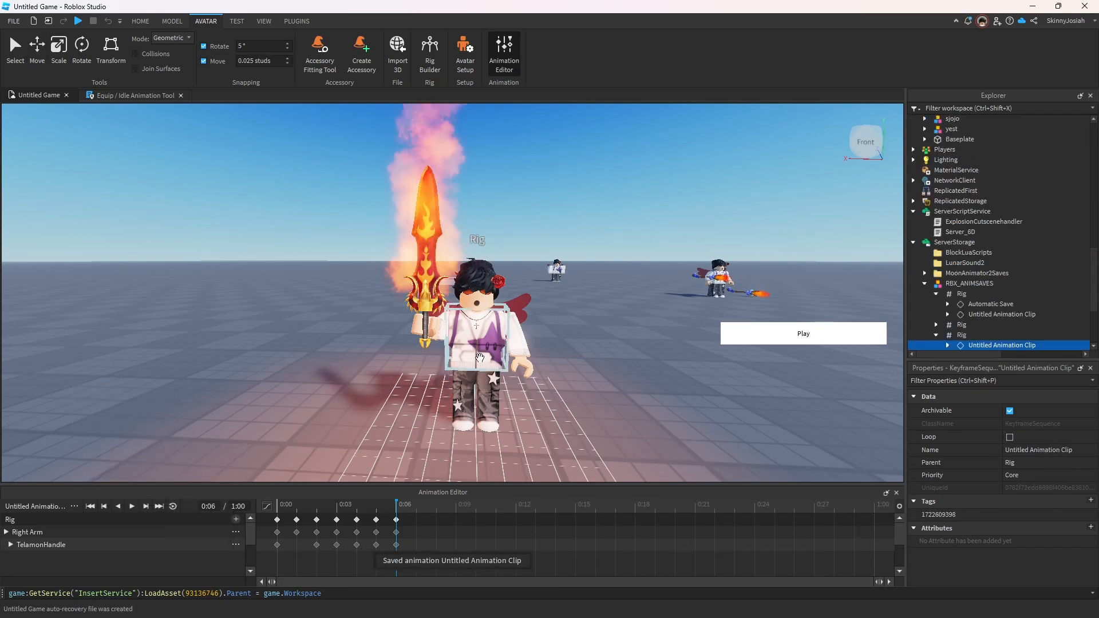
# Publish the equip animation to Roblox with the title TelamonEquip2 and copy its asset ID.
pyautogui.press('BackSpace')
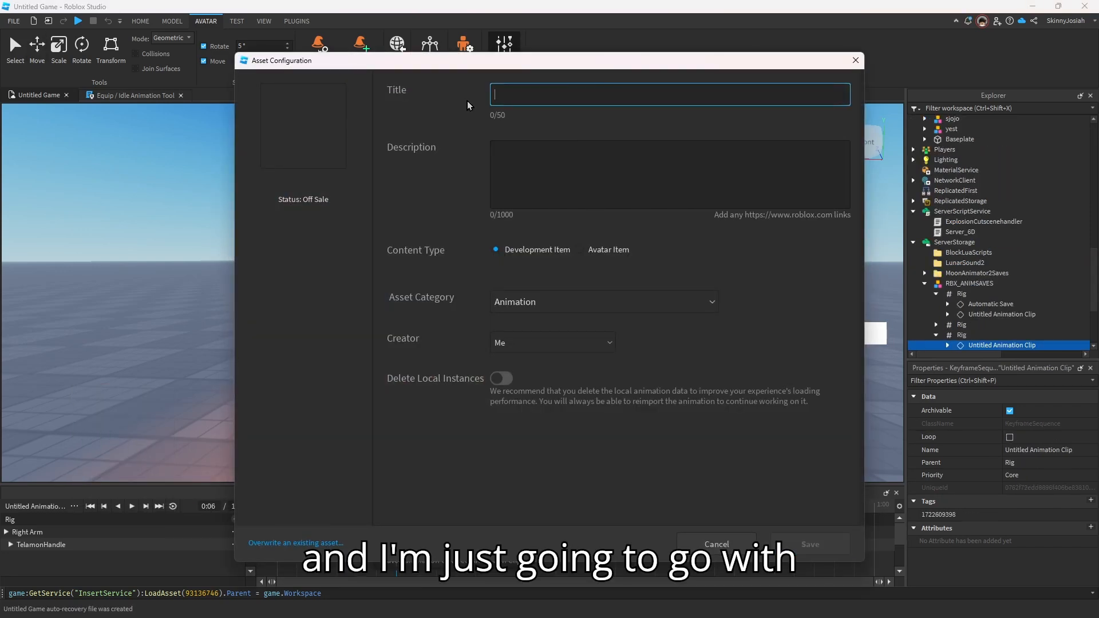
pyautogui.write('Telam')
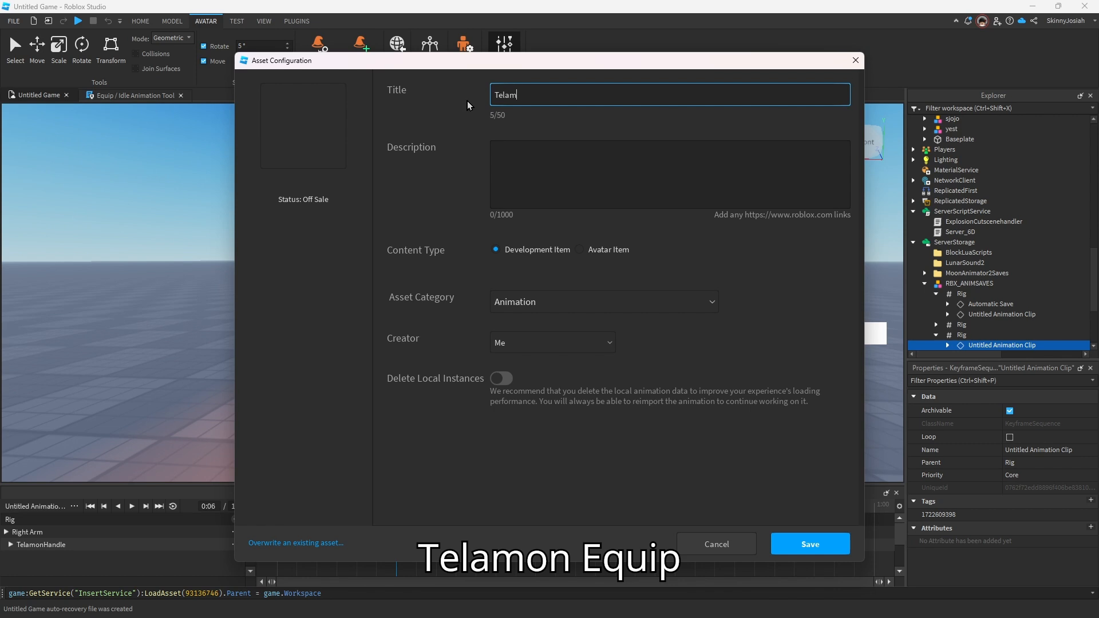
pyautogui.write('onEquip2')
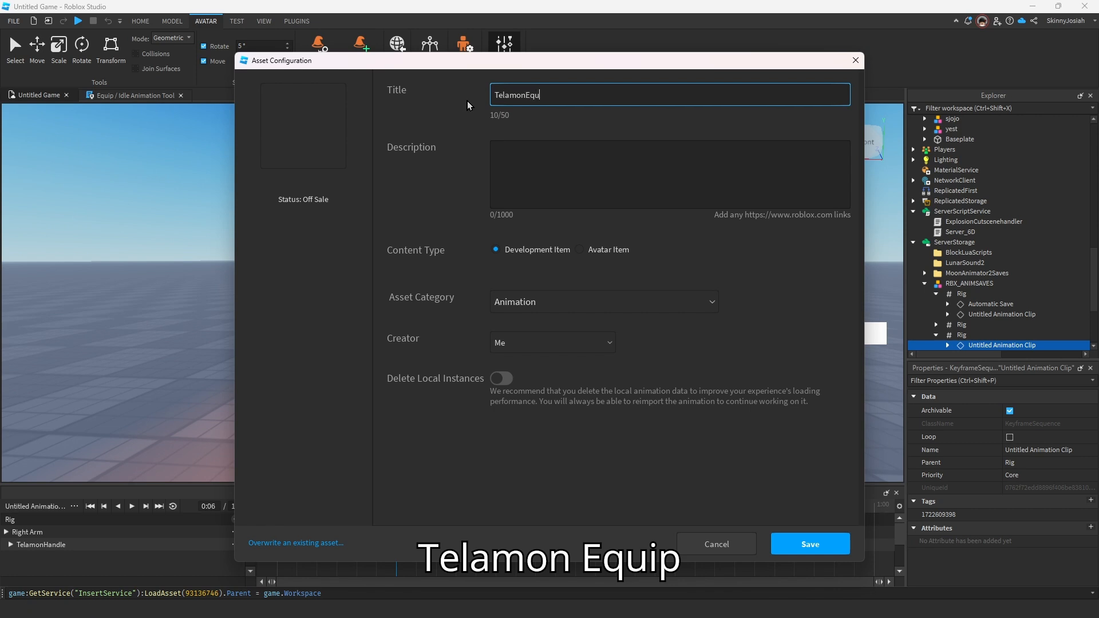
pyautogui.click(309, 303)
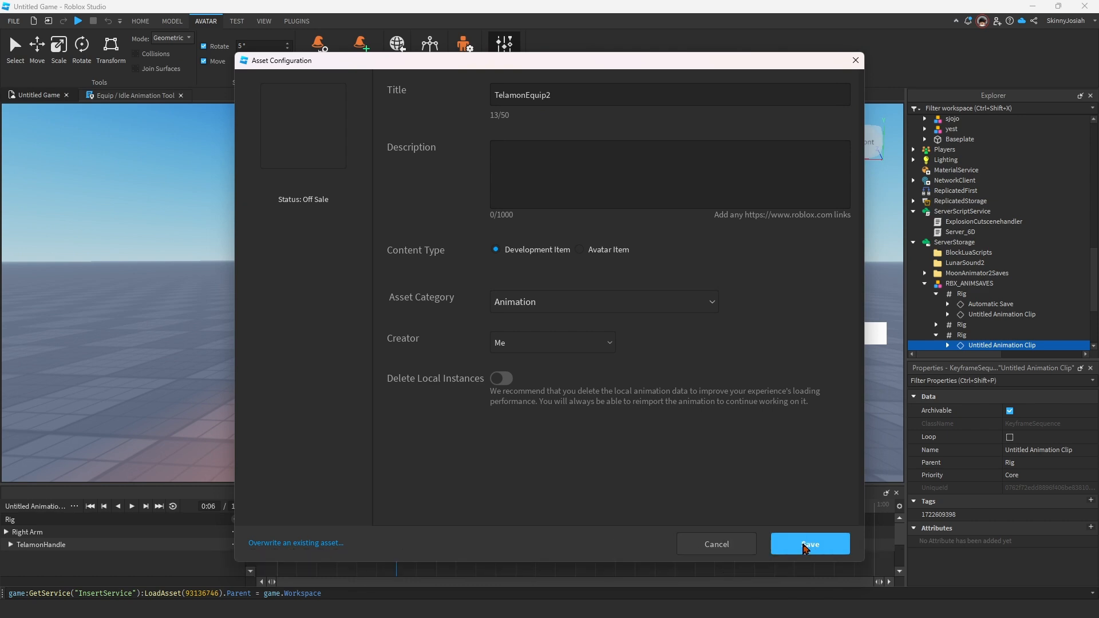
pyautogui.click(805, 547)
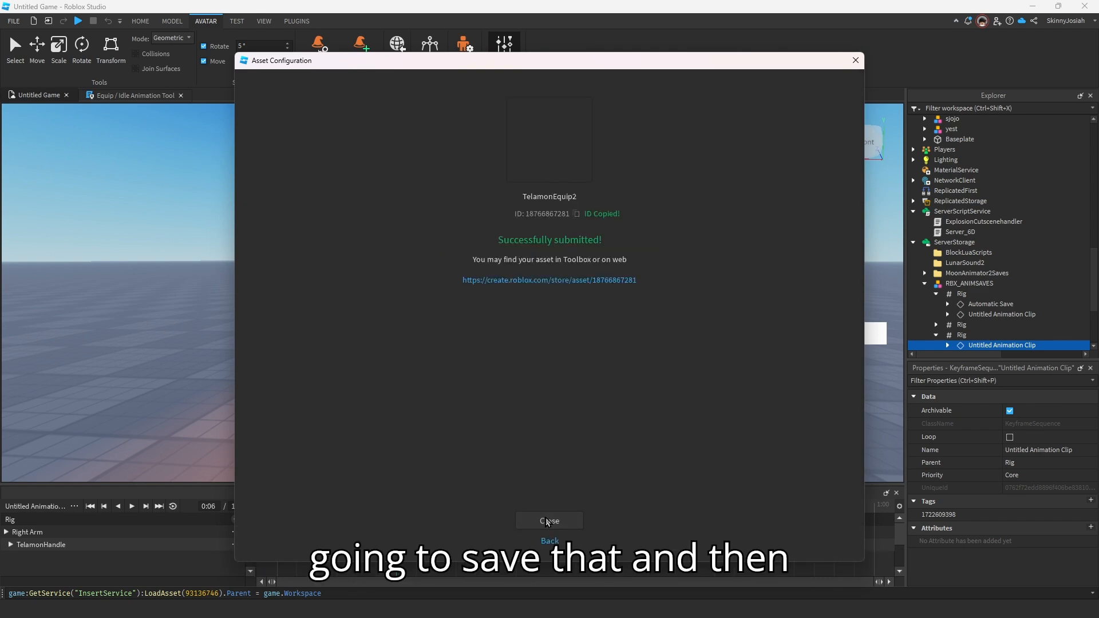
pyautogui.click(548, 521)
pyautogui.scroll(-3, 552, 375)
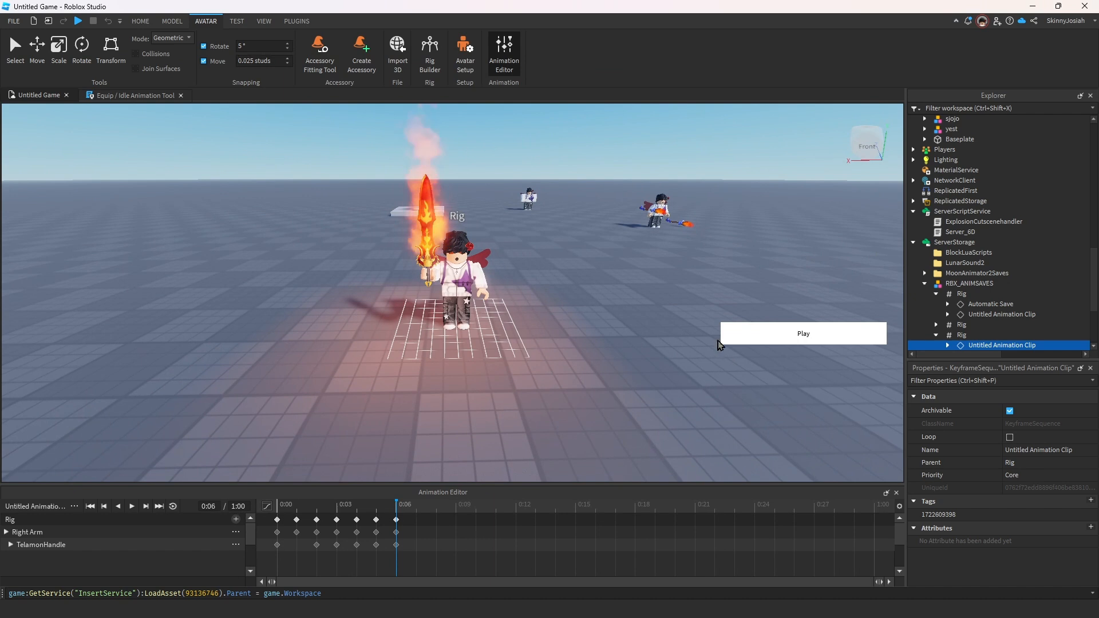
pyautogui.click(146, 95)
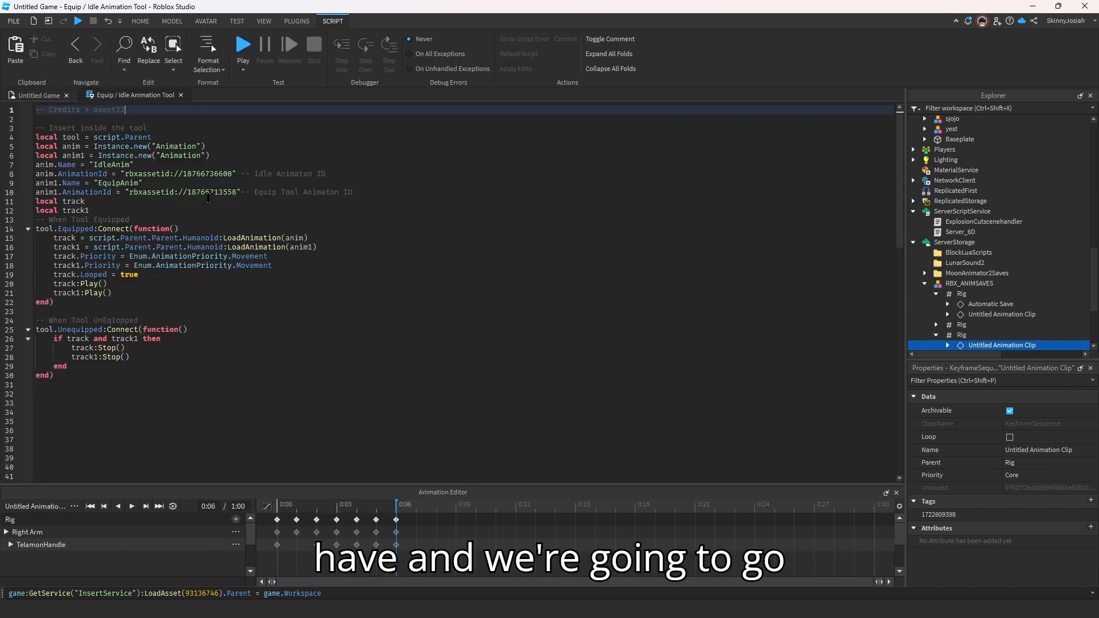
pyautogui.doubleClick(205, 191)
pyautogui.hotkey('ctrl', 'v')
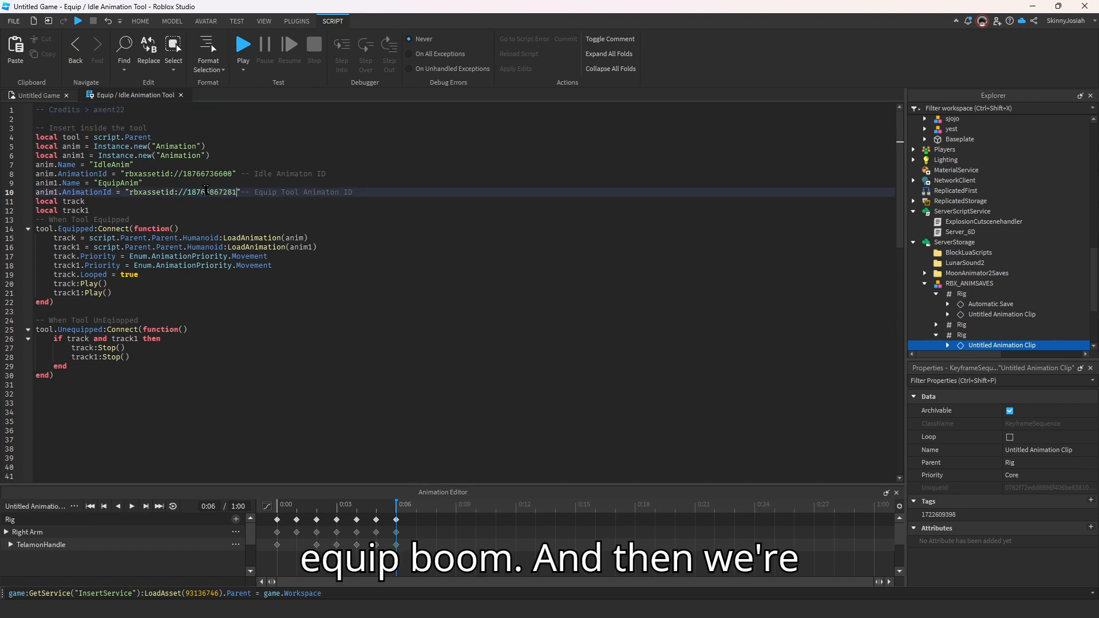
# Return to the 3D scene and create a new animation for the Rig named TaleIdle.
pyautogui.click(47, 99)
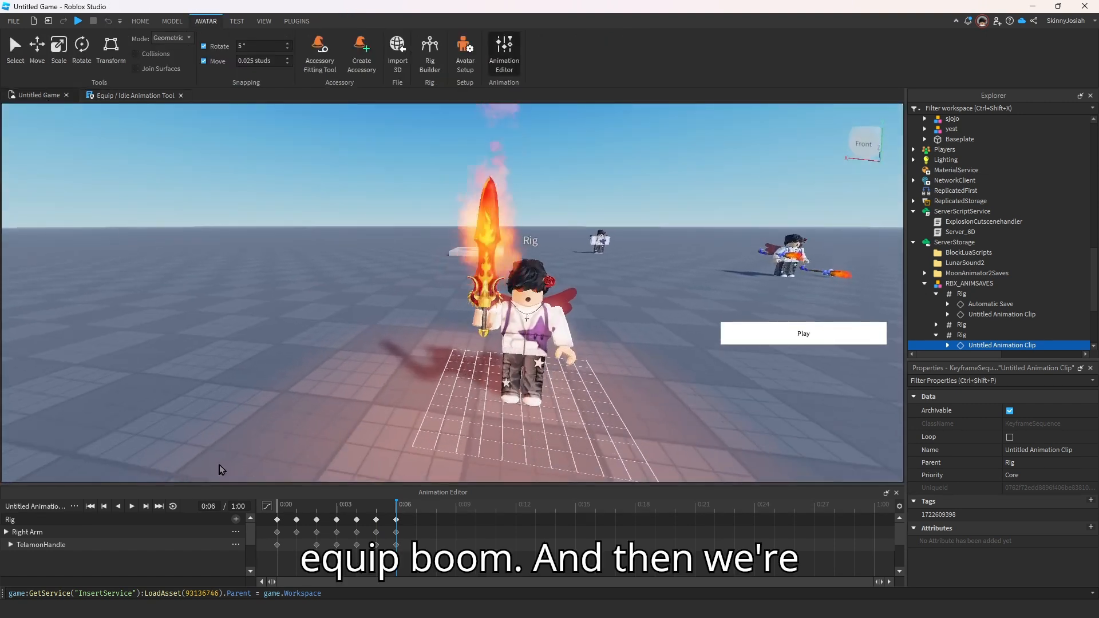
pyautogui.click(74, 506)
pyautogui.click(131, 465)
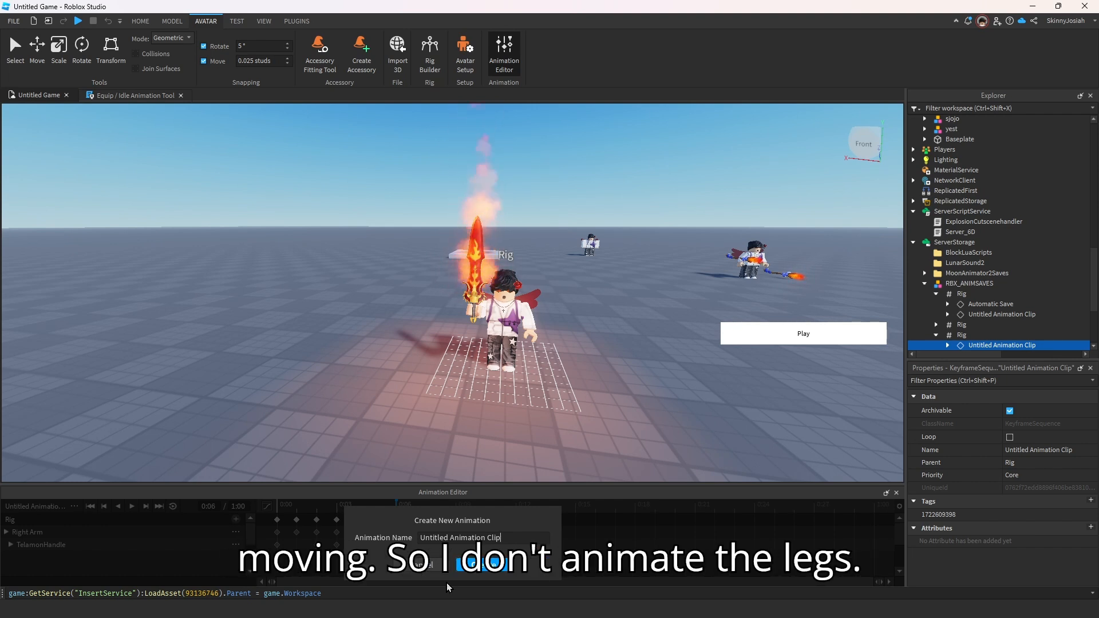
pyautogui.press('BackSpace')
pyautogui.press('BackSpace')
pyautogui.press('BackSpace')
pyautogui.press('BackSpace')
pyautogui.press('BackSpace')
pyautogui.press('BackSpace')
pyautogui.press('BackSpace')
pyautogui.press('BackSpace')
pyautogui.press('BackSpace')
pyautogui.press('BackSpace')
pyautogui.press('BackSpace')
pyautogui.press('BackSpace')
pyautogui.press('BackSpace')
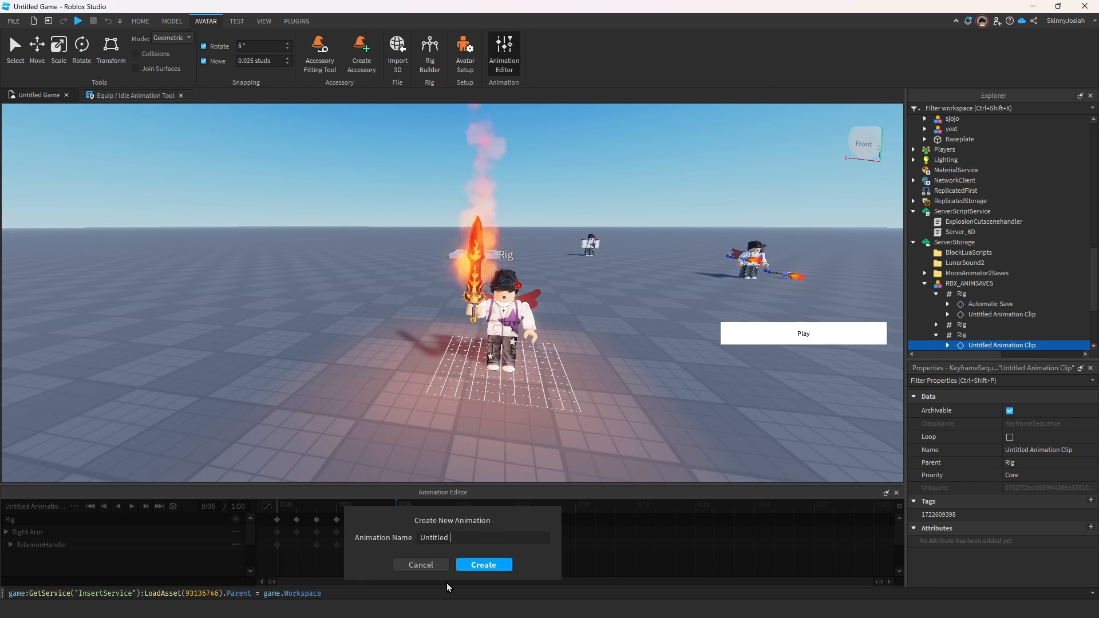
pyautogui.press('BackSpace')
pyautogui.press('BackSpace')
pyautogui.press('BackSpace')
pyautogui.press('BackSpace')
pyautogui.press('BackSpace')
pyautogui.press('BackSpace')
pyautogui.press('BackSpace')
pyautogui.press('BackSpace')
pyautogui.press('BackSpace')
pyautogui.press('BackSpace')
pyautogui.write('TaleIdle')
pyautogui.press('Return')
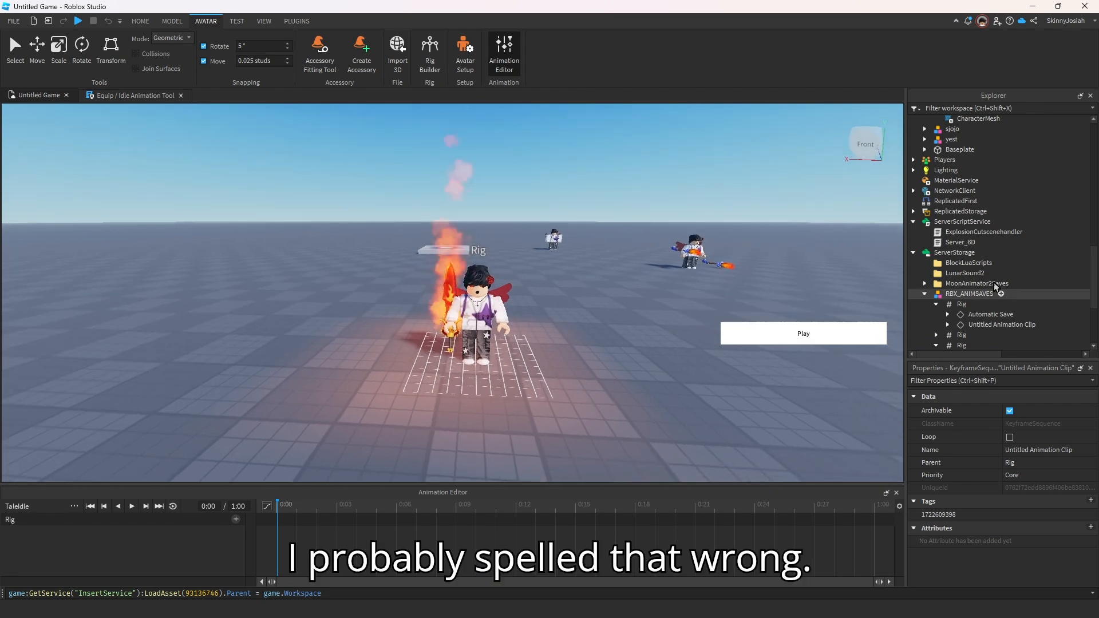
# Pose the Rig's right arm held up in front and adjust the sword in its hand at frame 0:00 of TaleIdle.
pyautogui.scroll(1, 858, 314)
pyautogui.scroll(1, 675, 315)
pyautogui.moveTo(674, 316); pyautogui.dragTo(674, 327, button='right')
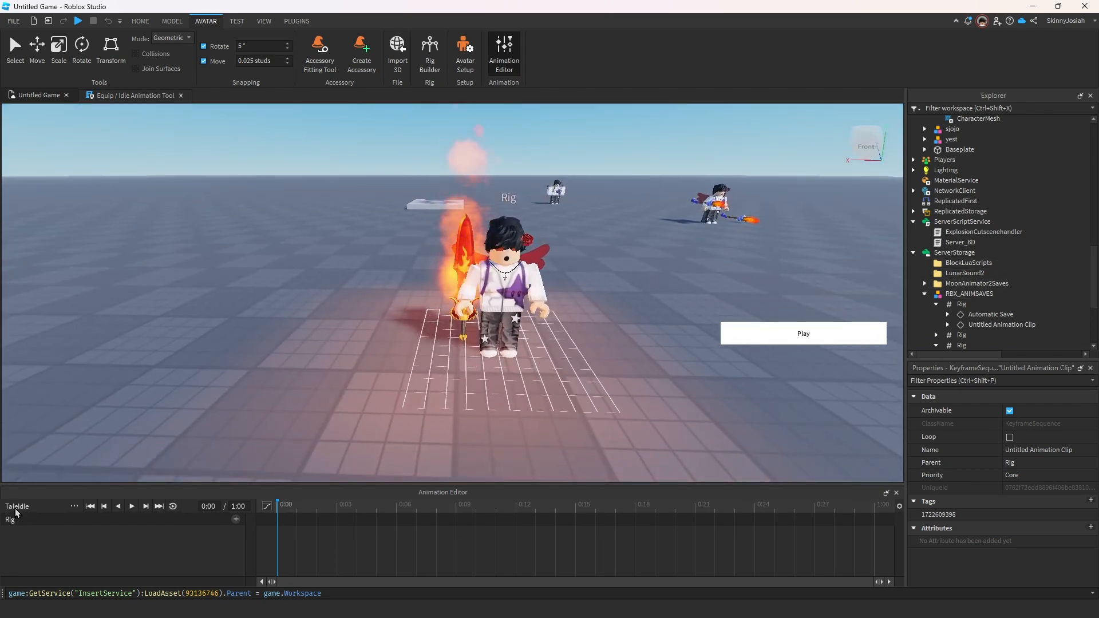
pyautogui.moveTo(447, 345); pyautogui.dragTo(462, 363, button='right')
pyautogui.scroll(1, 463, 364)
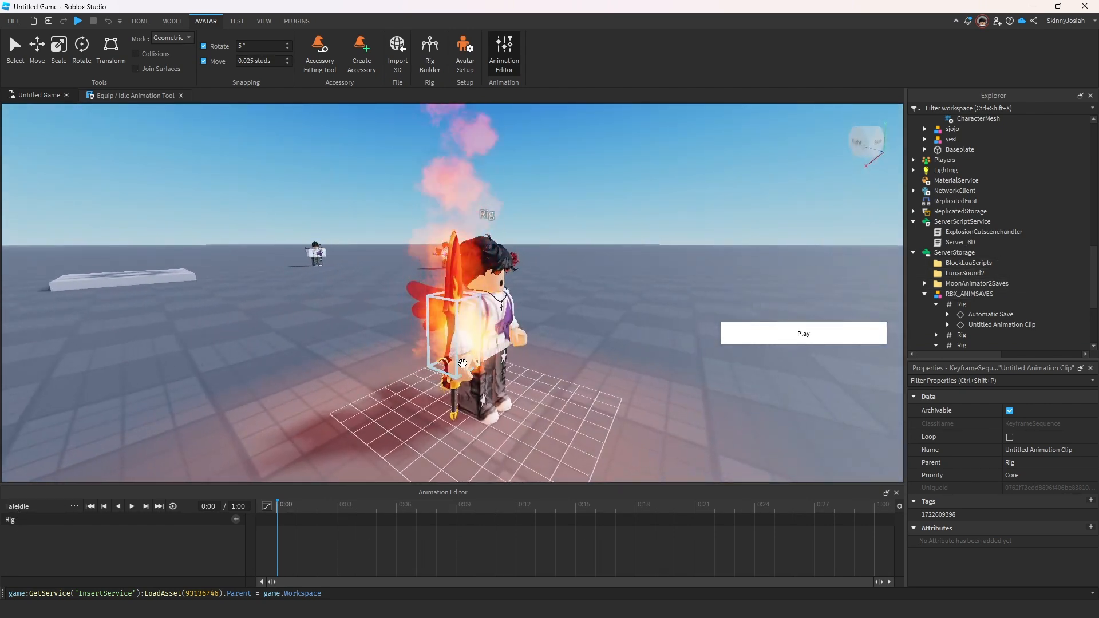
pyautogui.moveTo(507, 283); pyautogui.dragTo(425, 233)
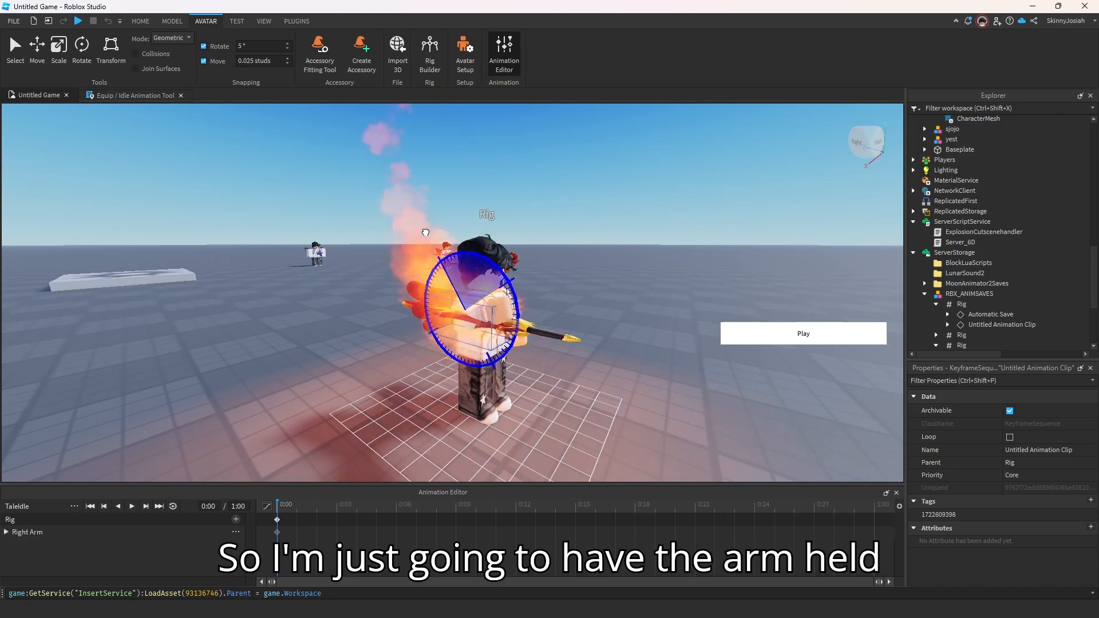
pyautogui.click(523, 294)
pyautogui.moveTo(517, 294); pyautogui.dragTo(492, 372)
pyautogui.moveTo(473, 255); pyautogui.dragTo(541, 242)
pyautogui.moveTo(541, 252); pyautogui.dragTo(499, 289, button='right')
pyautogui.moveTo(469, 163); pyautogui.dragTo(463, 151)
pyautogui.scroll(-2, 453, 240)
# Rotate and reposition TelamonHandle around the hand at frames 0:01, 0:02 and 0:03 to begin the sword spin.
pyautogui.click(295, 506)
pyautogui.scroll(-3, 515, 286)
pyautogui.press('r')
pyautogui.moveTo(564, 252); pyautogui.dragTo(561, 223, button='right')
pyautogui.moveTo(527, 195); pyautogui.dragTo(648, 350)
pyautogui.click(316, 510)
pyautogui.press('r')
pyautogui.moveTo(578, 362); pyautogui.dragTo(575, 370)
pyautogui.click(337, 510)
pyautogui.press('r')
pyautogui.moveTo(630, 276); pyautogui.dragTo(667, 320)
pyautogui.moveTo(553, 340); pyautogui.dragTo(513, 371)
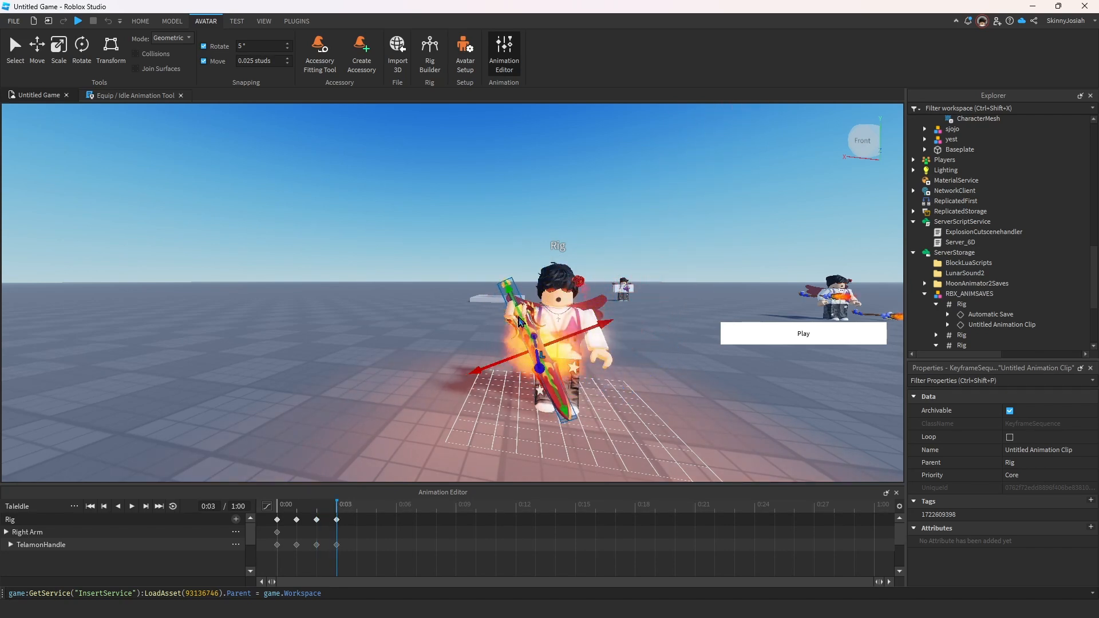
# Complete the sword spin with TelamonHandle keyframes at 0:04 through 0:07, ending with the blade upright in the hand.
pyautogui.press('r')
pyautogui.moveTo(612, 332); pyautogui.dragTo(612, 360)
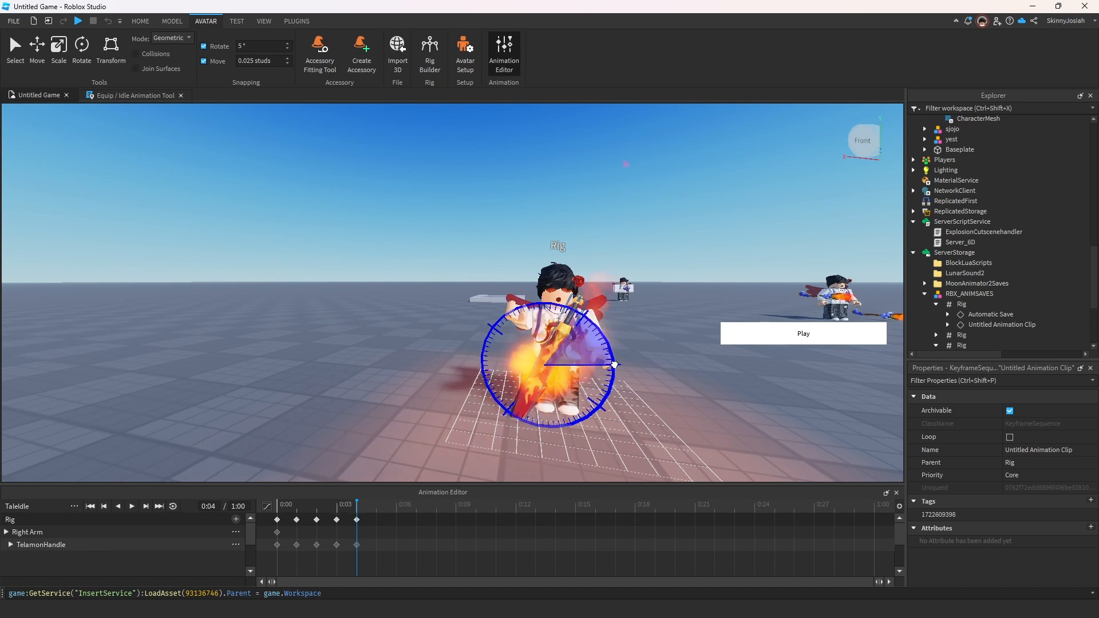
pyautogui.moveTo(501, 343); pyautogui.dragTo(566, 363)
pyautogui.press('r')
pyautogui.moveTo(485, 328); pyautogui.dragTo(517, 259)
pyautogui.press('r')
pyautogui.press('r')
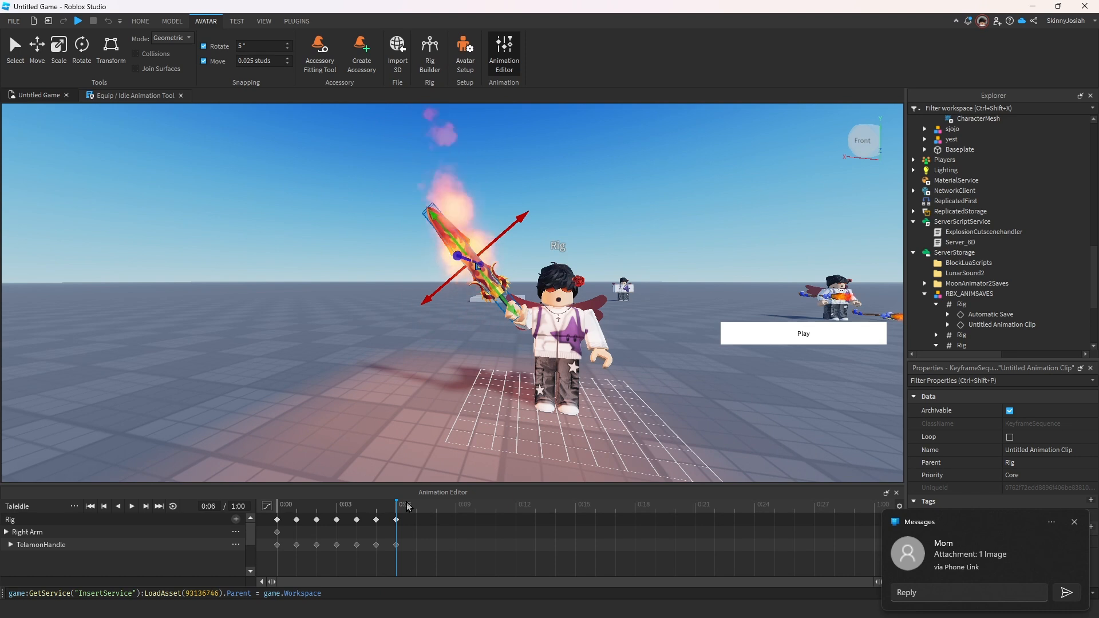
pyautogui.hotkey('ctrl', '4')
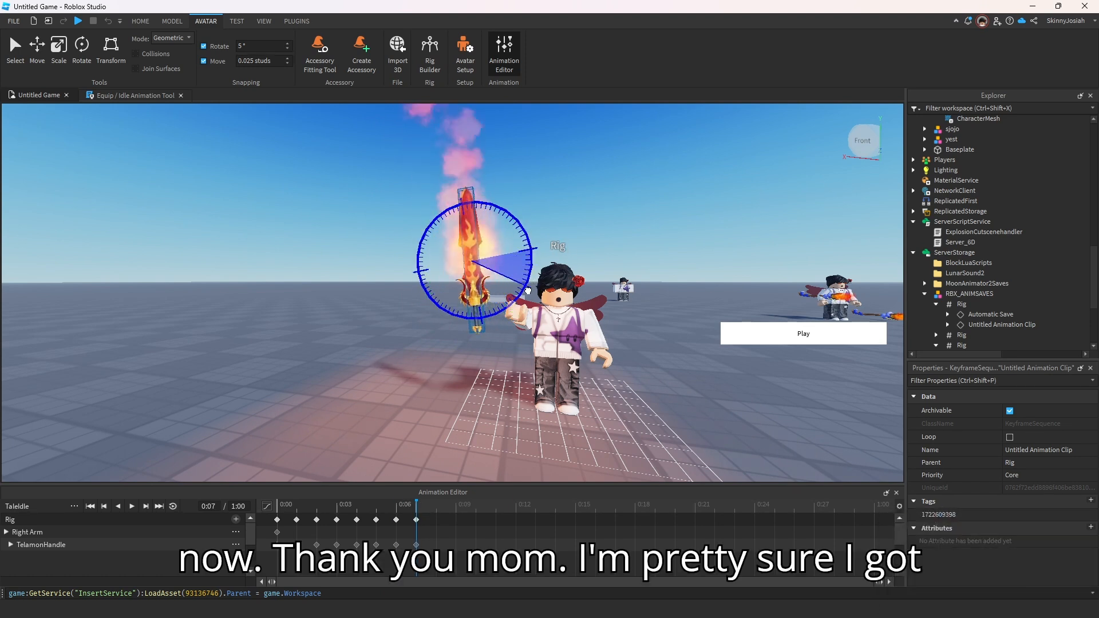
pyautogui.moveTo(524, 256); pyautogui.dragTo(573, 267)
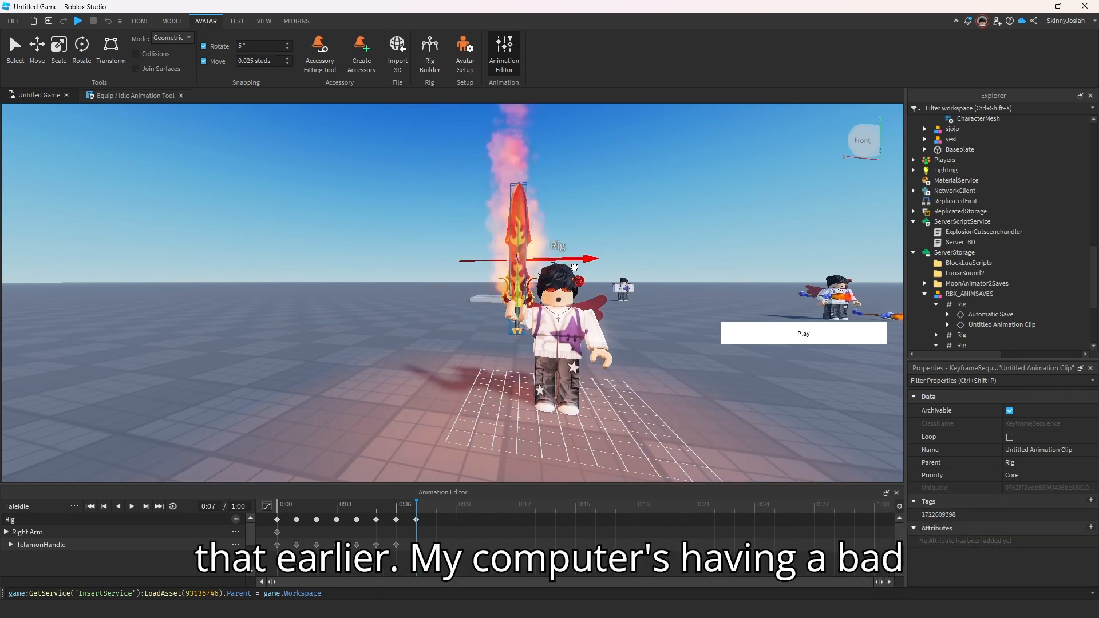
pyautogui.click(535, 256)
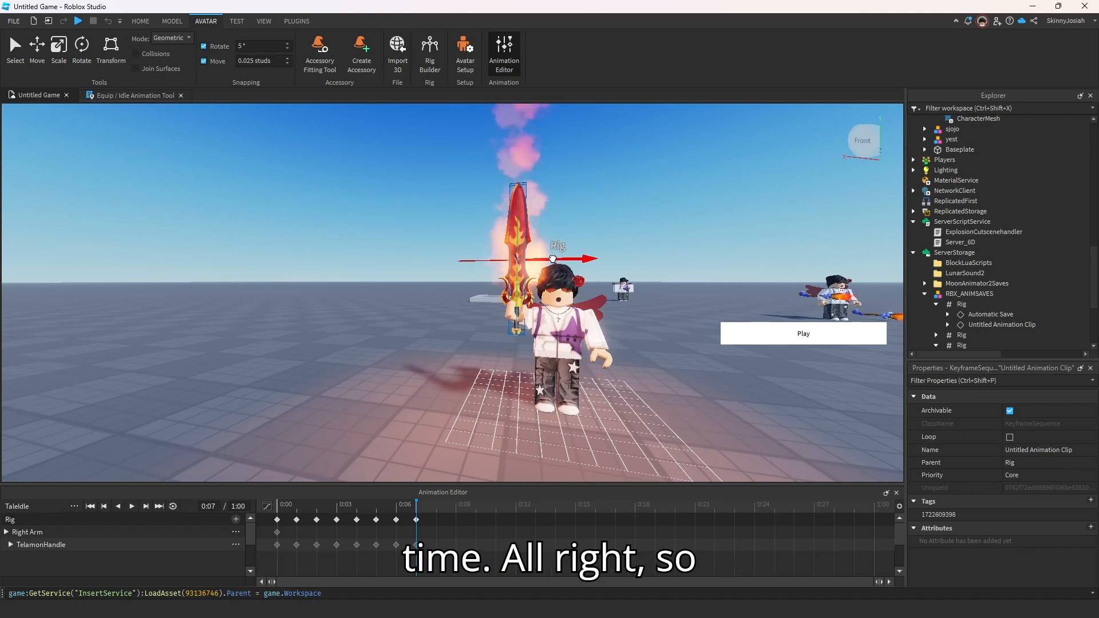
# Preview the TaleIdle animation, switching looping on briefly and then off, and inspect the hand grip.
pyautogui.press('space')
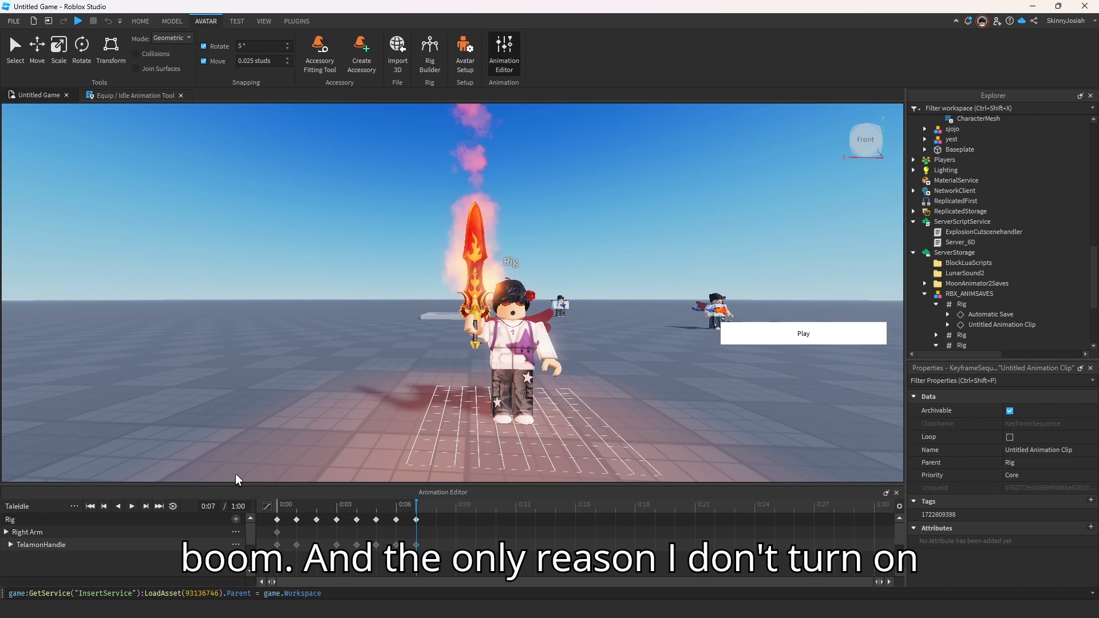
pyautogui.click(173, 506)
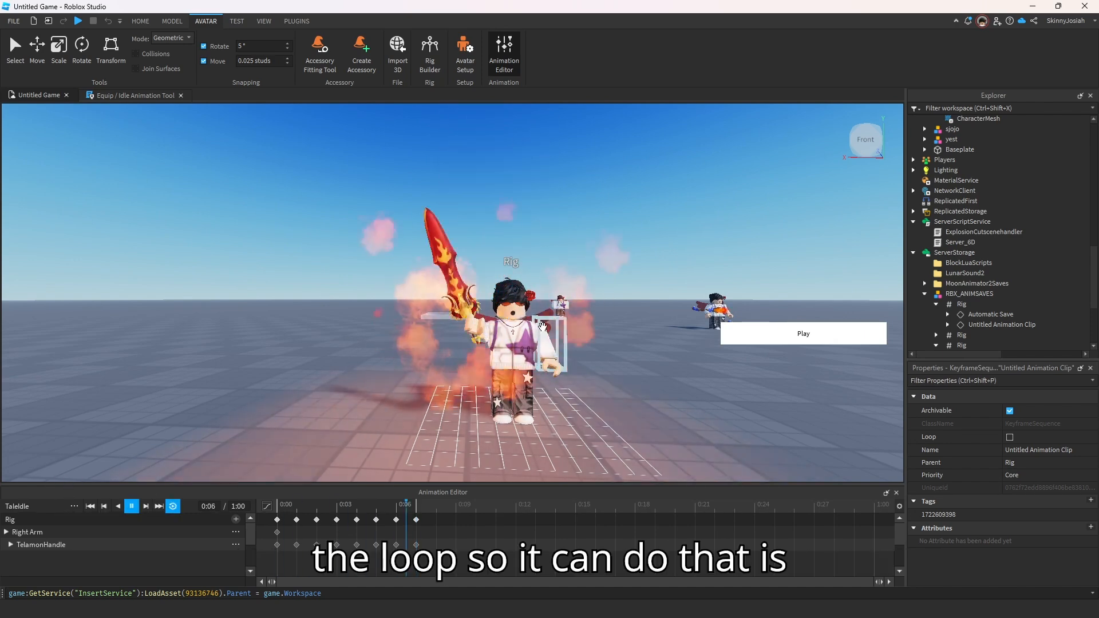
pyautogui.click(173, 508)
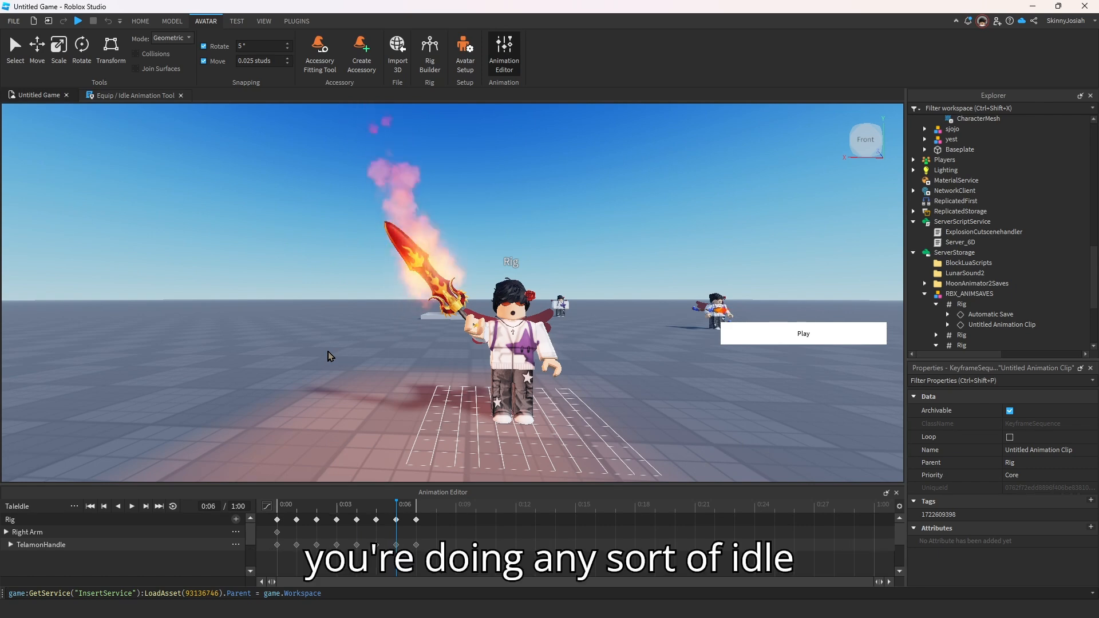
pyautogui.scroll(5, 491, 372)
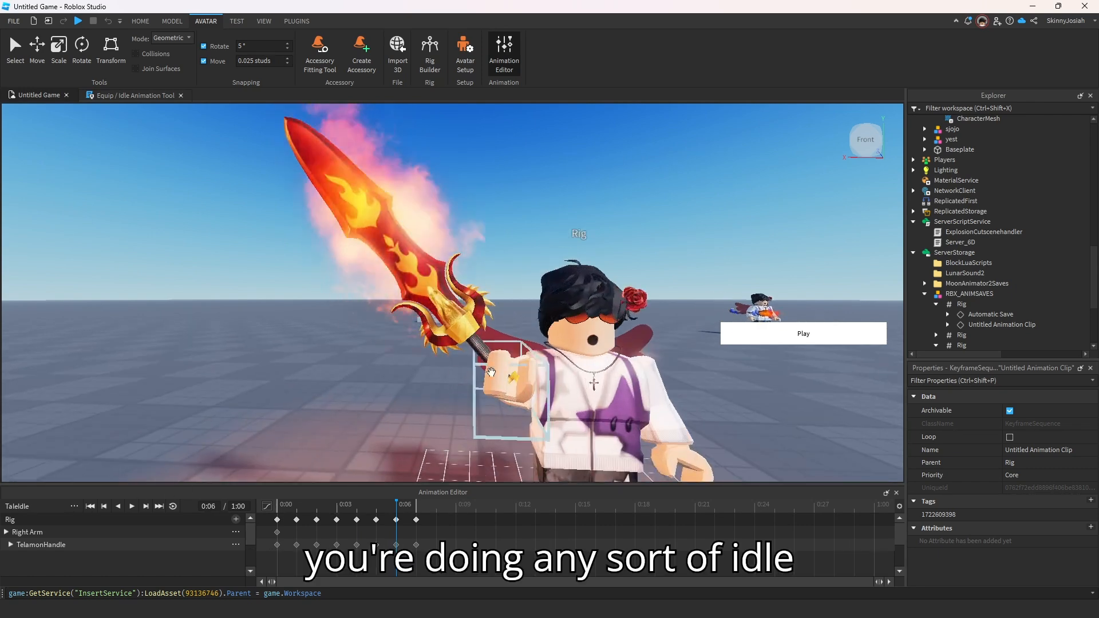
pyautogui.scroll(-5, 491, 372)
# Review the Equip / Idle Animation Tool script, then return to the 3D scene and replay the idle animation.
pyautogui.click(73, 506)
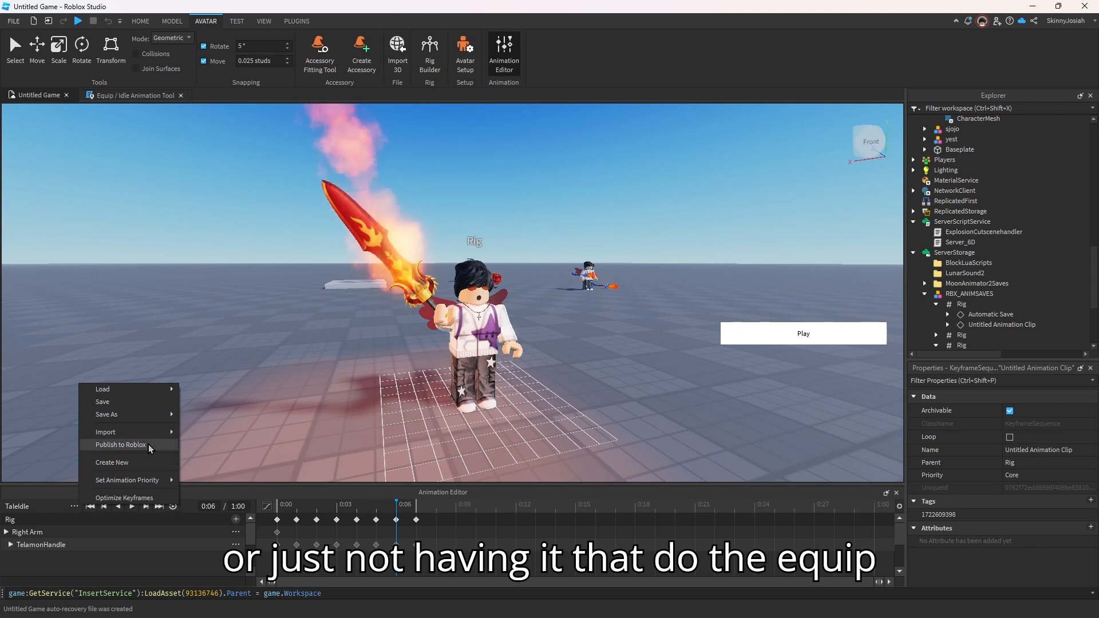
pyautogui.click(140, 97)
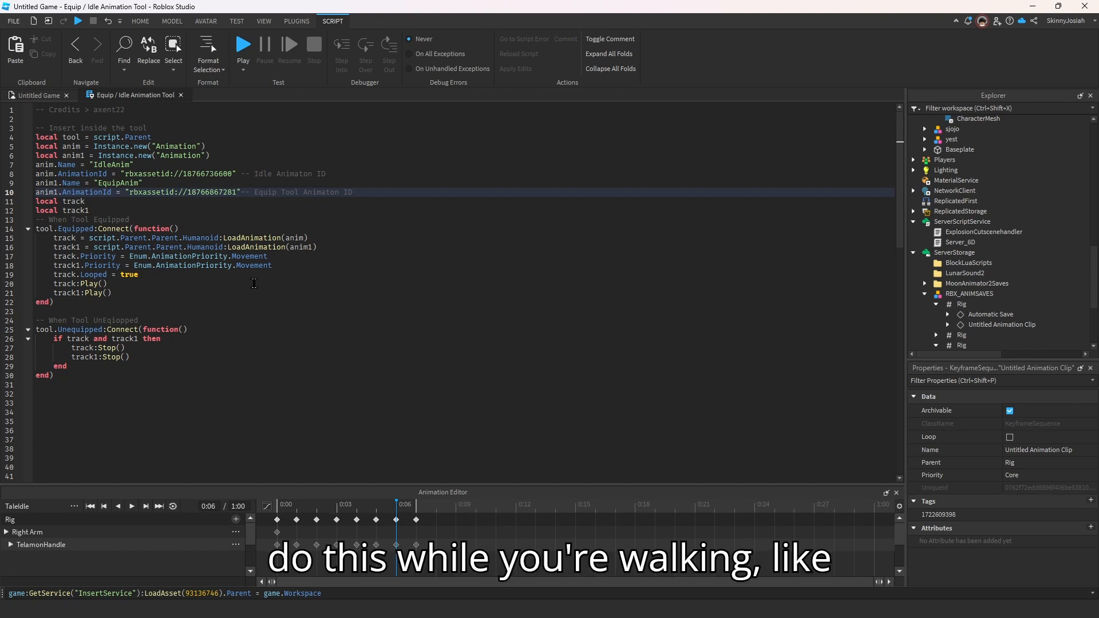
pyautogui.click(46, 96)
pyautogui.press('space')
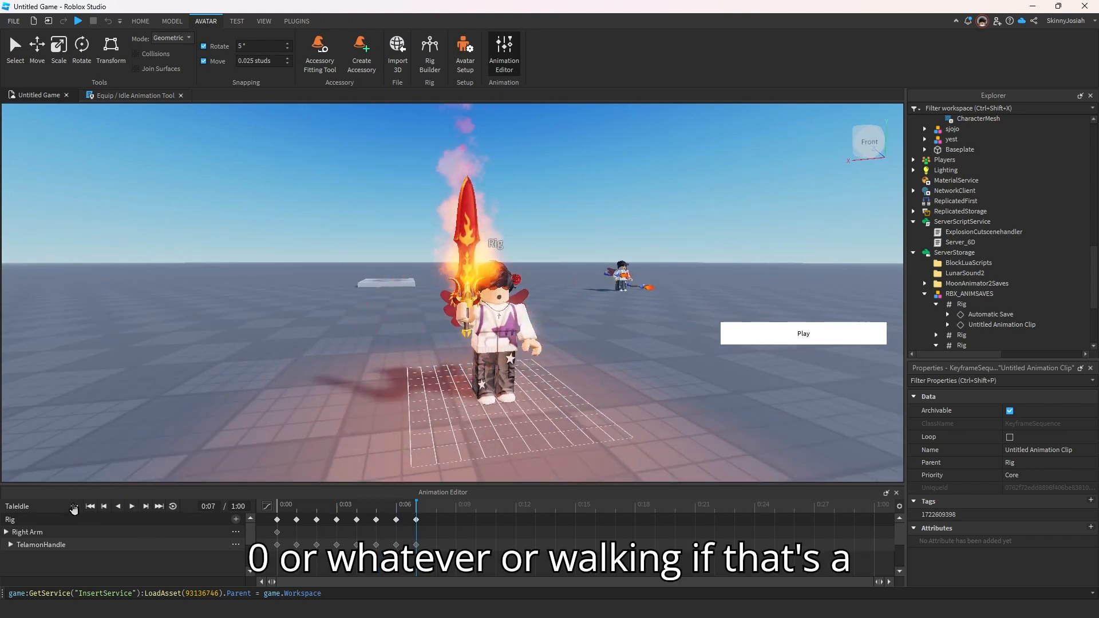
# Publish the idle animation to Roblox with the title TaleIdle2 and copy its asset ID.
pyautogui.click(74, 506)
pyautogui.click(116, 444)
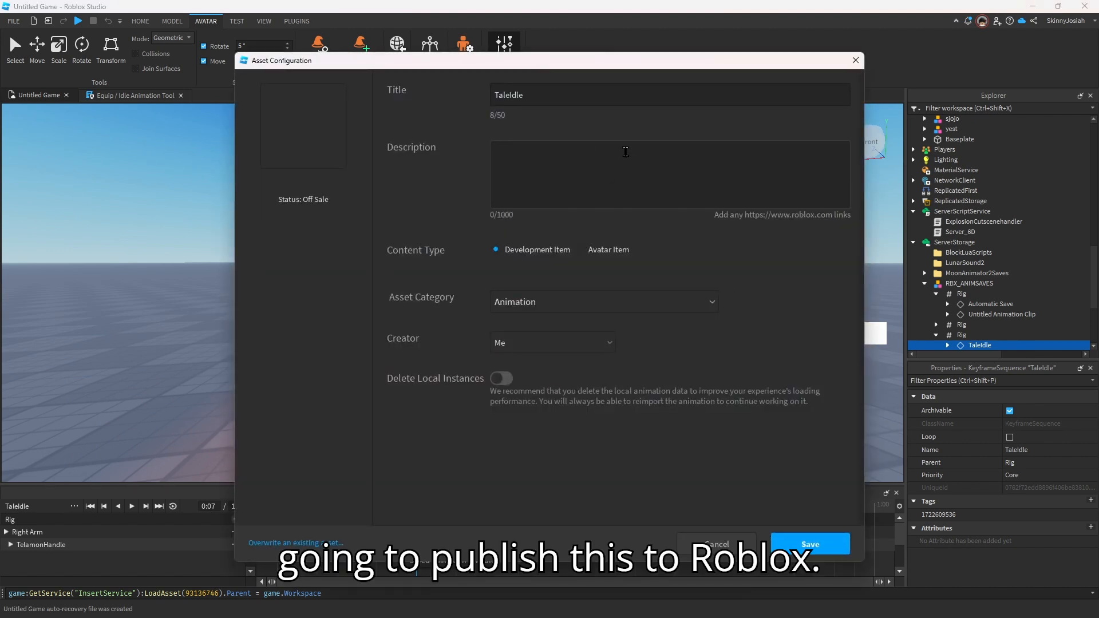
pyautogui.click(515, 95)
pyautogui.write('2')
pyautogui.click(827, 549)
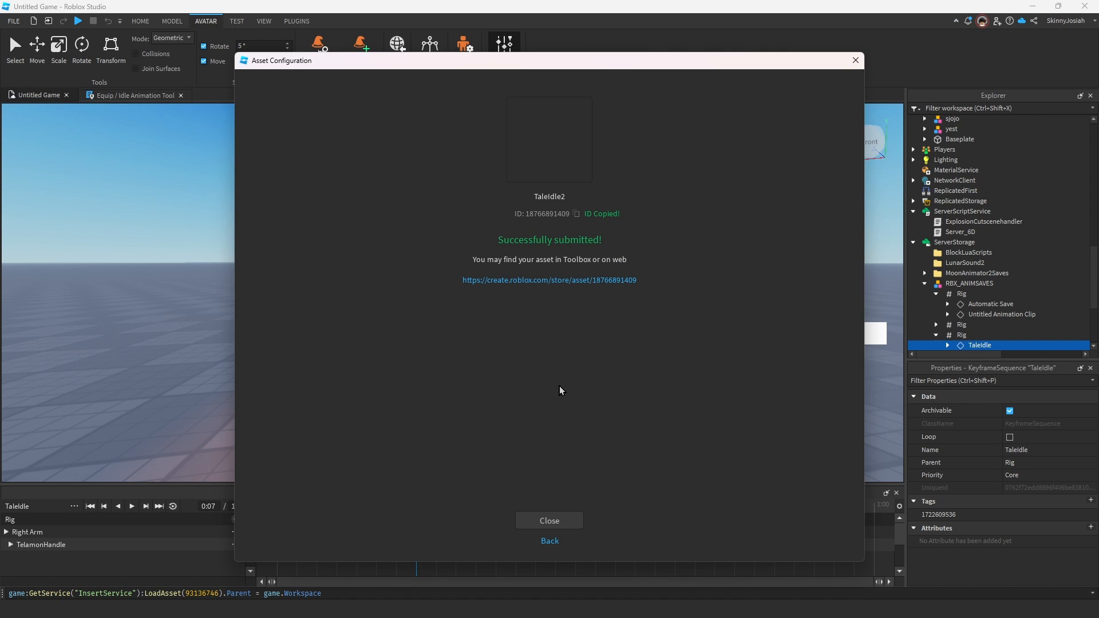
pyautogui.click(550, 520)
pyautogui.click(136, 95)
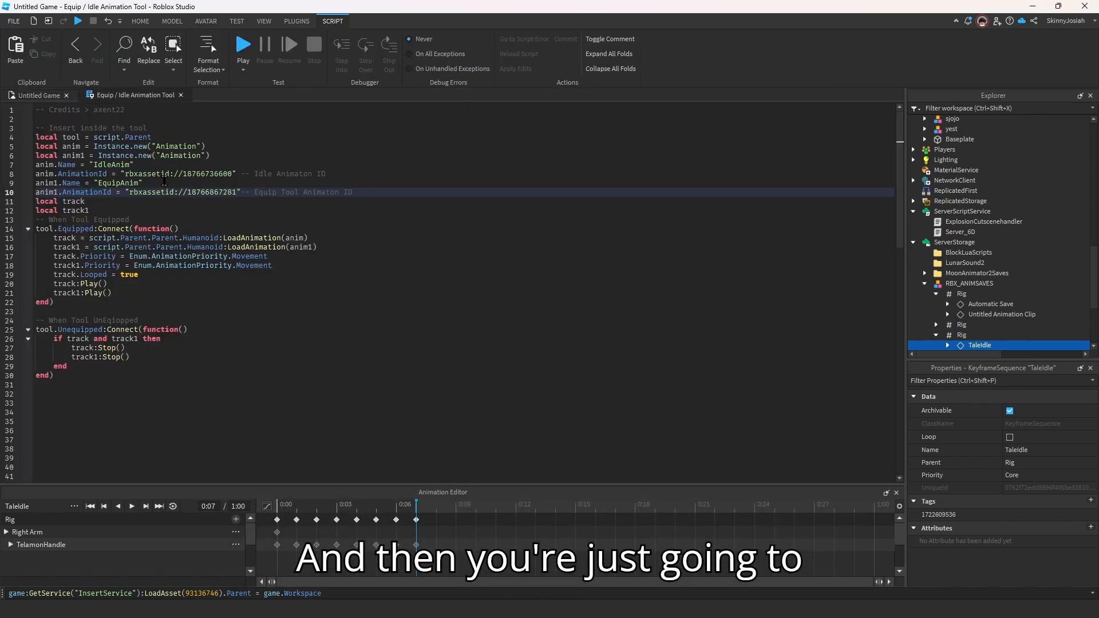
pyautogui.doubleClick(202, 174)
pyautogui.hotkey('ctrl', 'v')
pyautogui.click(52, 97)
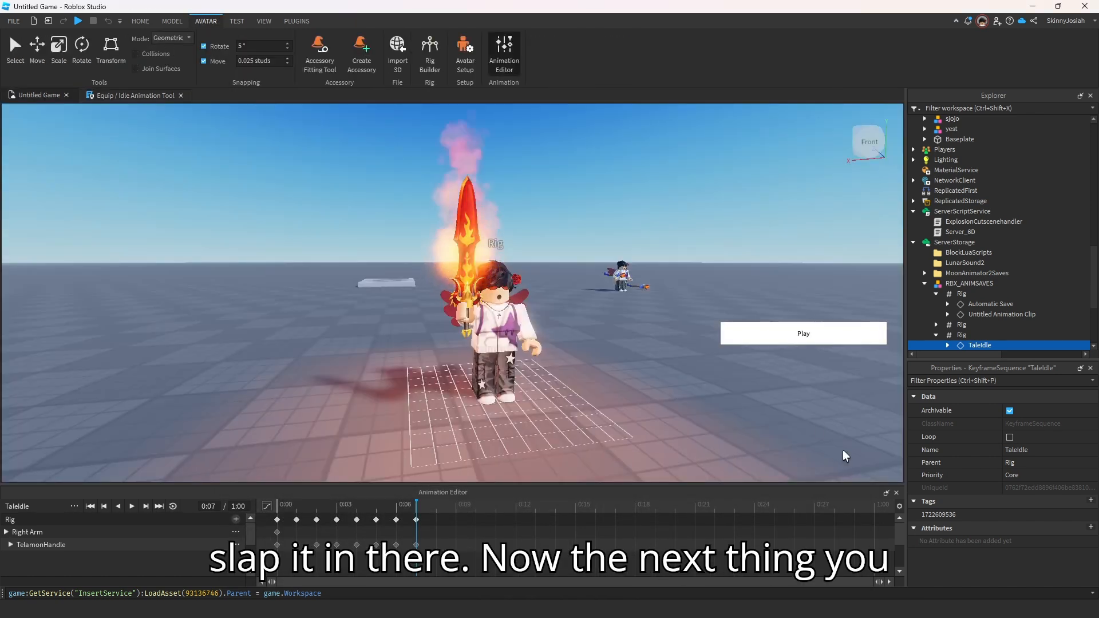
# Close the Animation Editor and shift the Rig sideways on the baseplate.
pyautogui.click(896, 493)
pyautogui.moveTo(664, 401); pyautogui.dragTo(635, 434, button='right')
pyautogui.scroll(-3, 635, 434)
pyautogui.moveTo(480, 373); pyautogui.dragTo(359, 382)
pyautogui.click(568, 377)
pyautogui.moveTo(568, 377); pyautogui.dragTo(593, 356, button='right')
pyautogui.press('a')
pyautogui.press('d')
# Insert a Configuration object into the TelamonsterTheChaosEdge tool in StarterPack.
pyautogui.moveTo(1095, 200); pyautogui.dragTo(1094, 311)
pyautogui.click(973, 293)
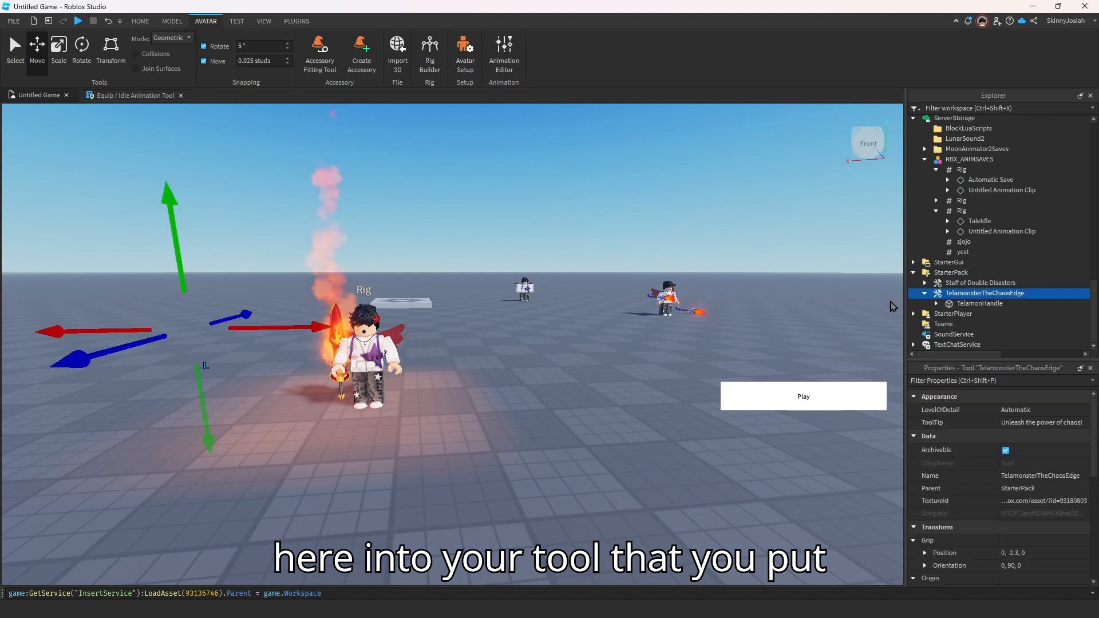
pyautogui.press('f')
pyautogui.moveTo(866, 290); pyautogui.dragTo(875, 297, button='right')
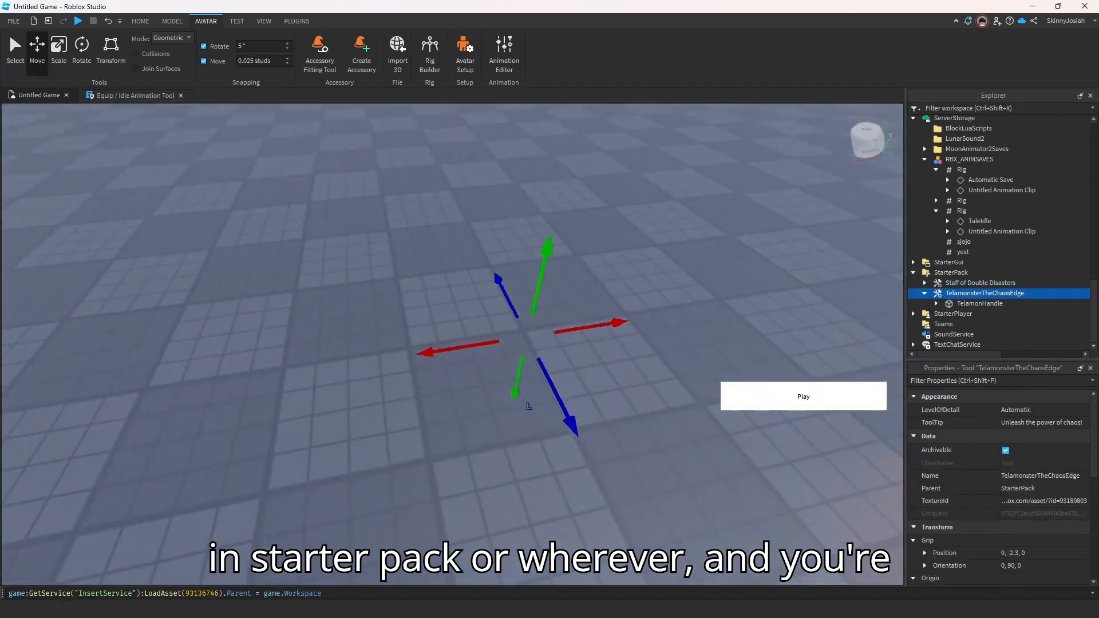
pyautogui.click(1033, 294)
pyautogui.write('conf')
pyautogui.click(943, 323)
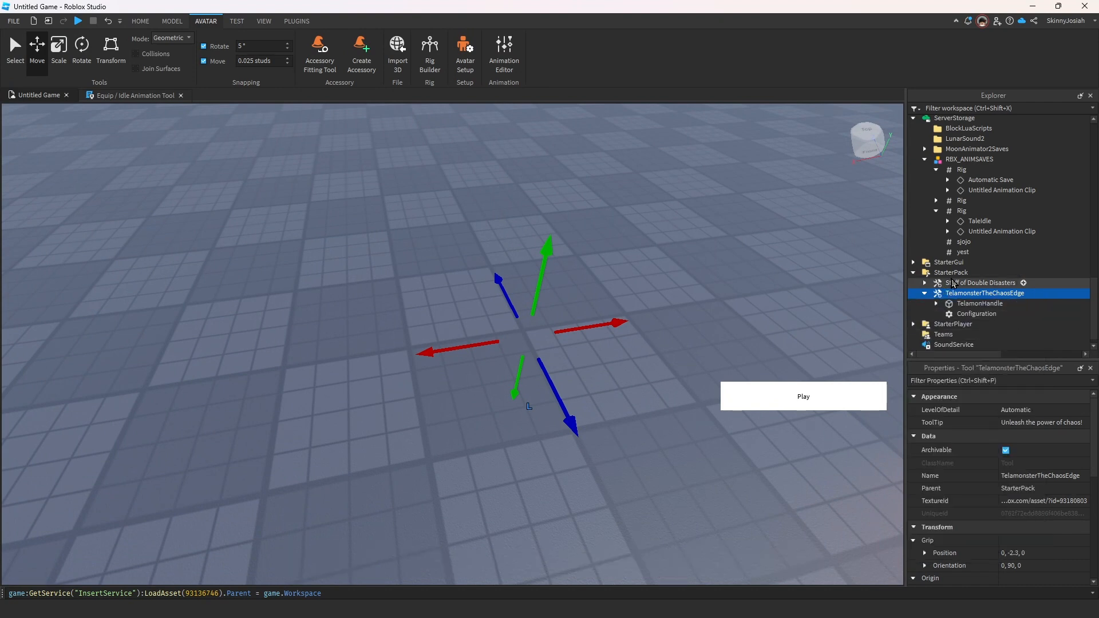
# Rename the tool's new Configuration object to 6D_Config.
pyautogui.scroll(-1, 957, 297)
pyautogui.rightClick(961, 309)
pyautogui.click(970, 76)
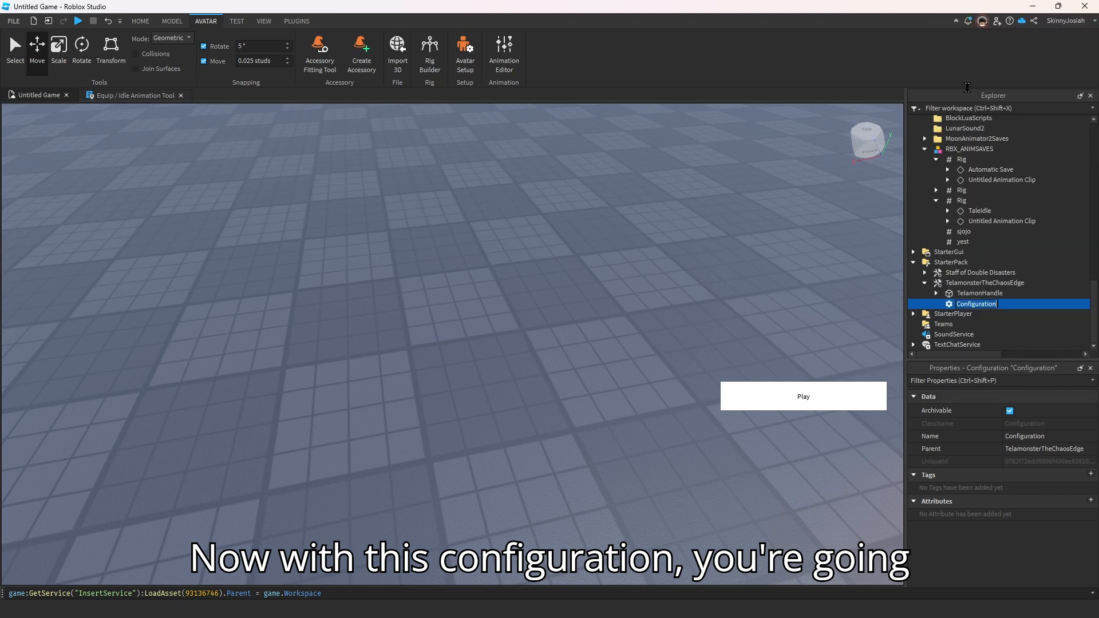
pyautogui.write('6D_Config')
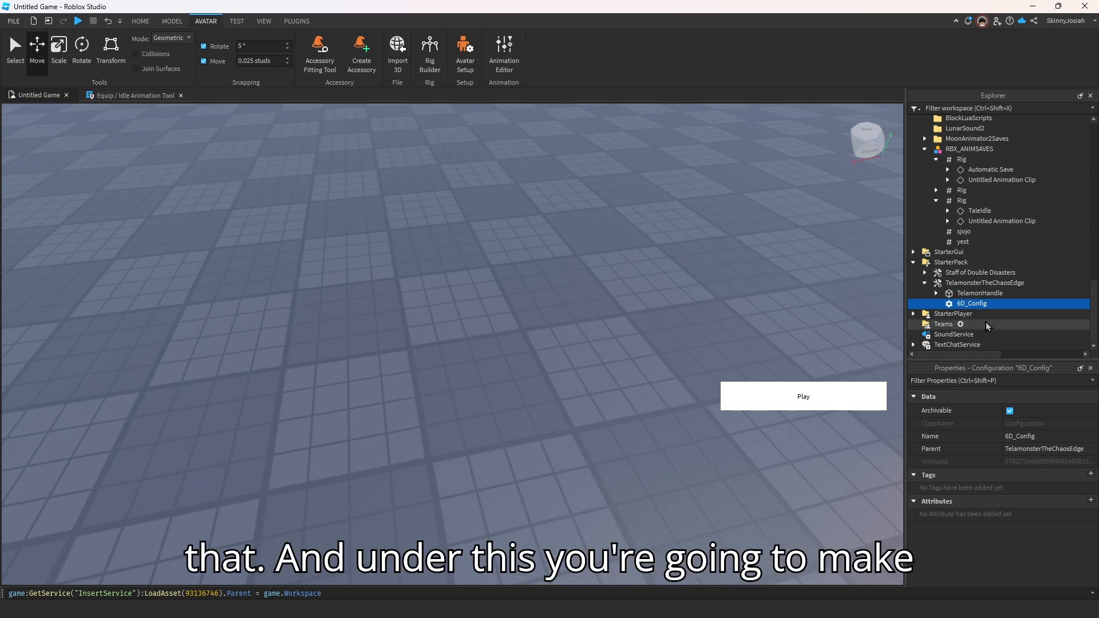
# Insert a second Configuration object inside 6D_Config and rename it J.
pyautogui.click(997, 304)
pyautogui.write('conf')
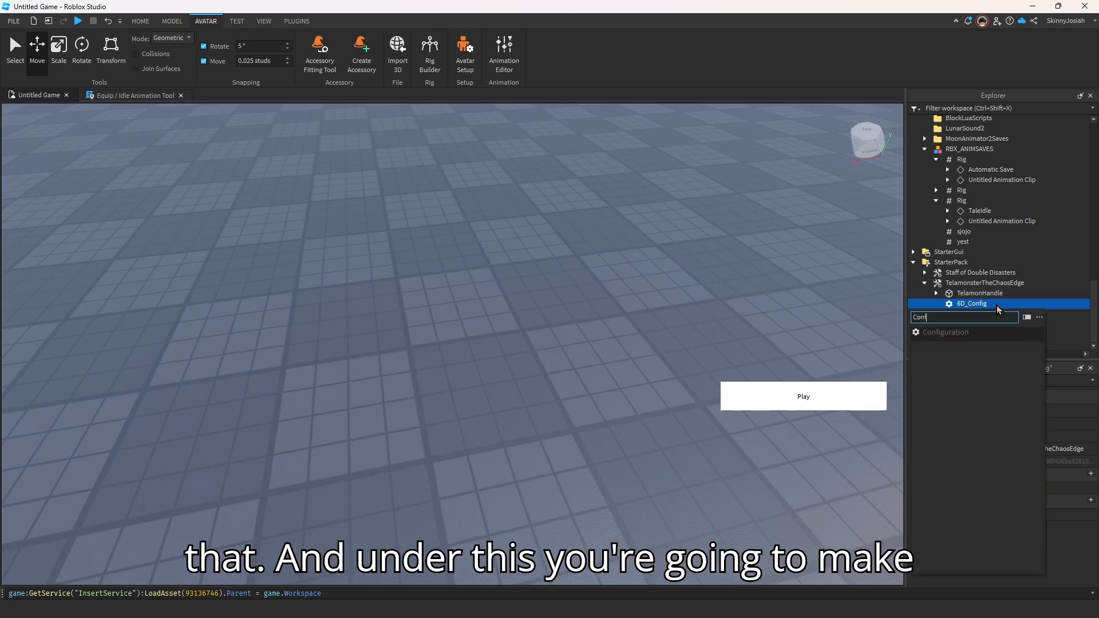
pyautogui.click(981, 337)
pyautogui.click(970, 318)
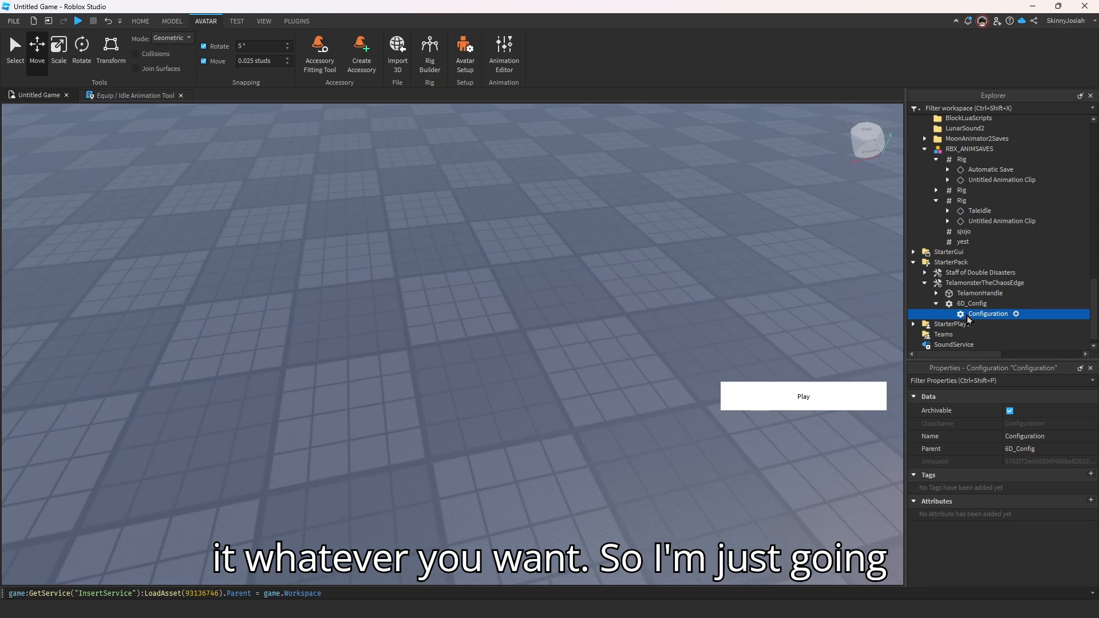
pyautogui.rightClick(969, 318)
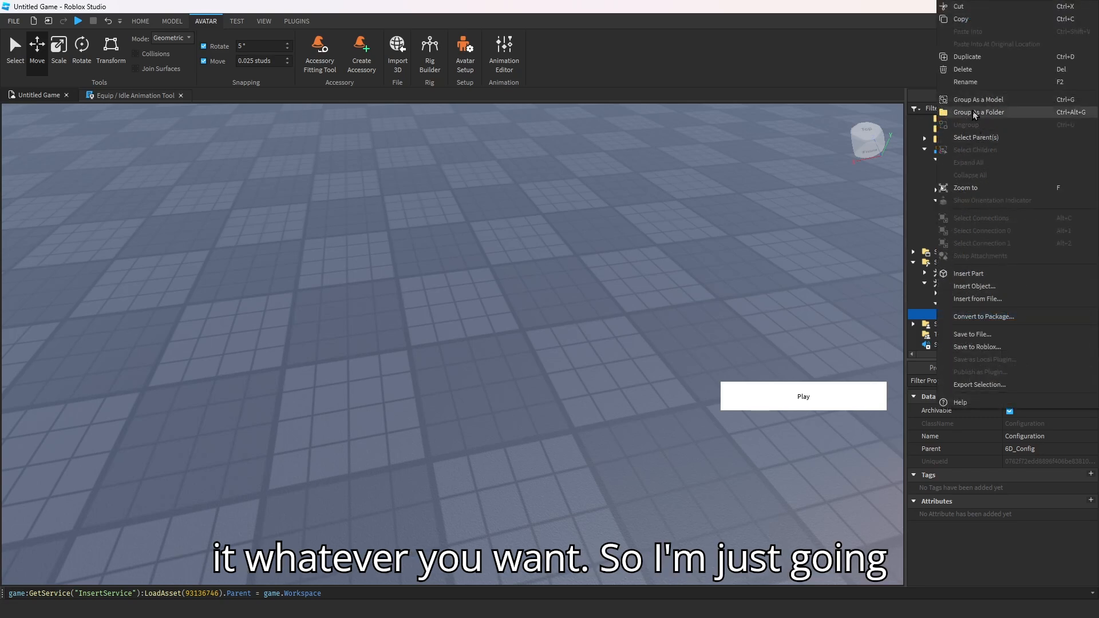
pyautogui.click(968, 80)
pyautogui.write('J')
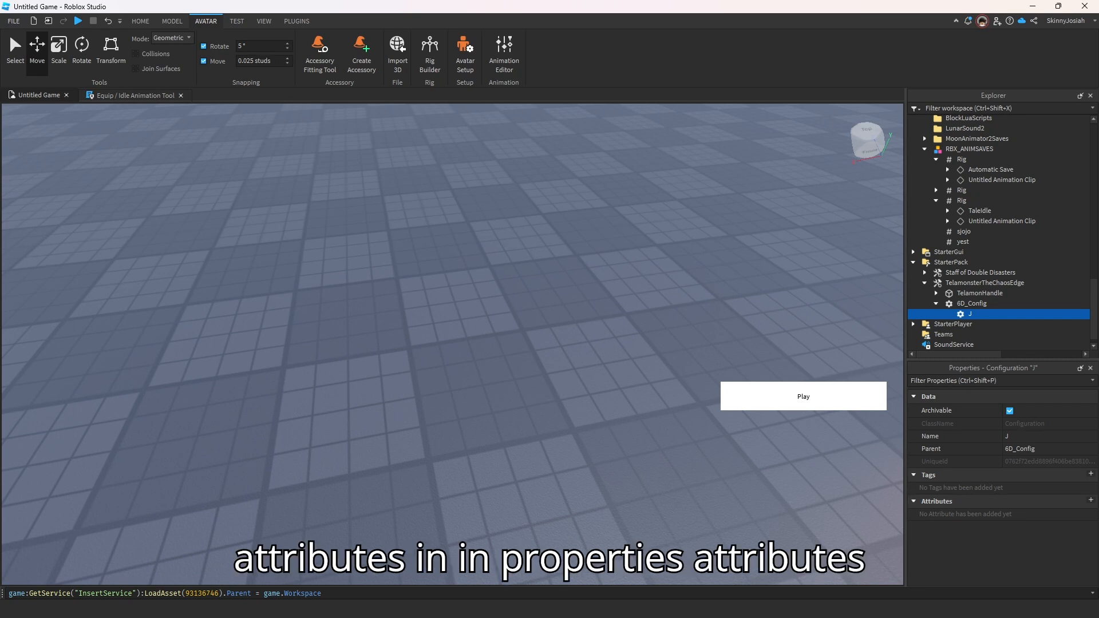
# Add two string attributes named Body_Part and Tool_Part to the J configuration.
pyautogui.click(1091, 501)
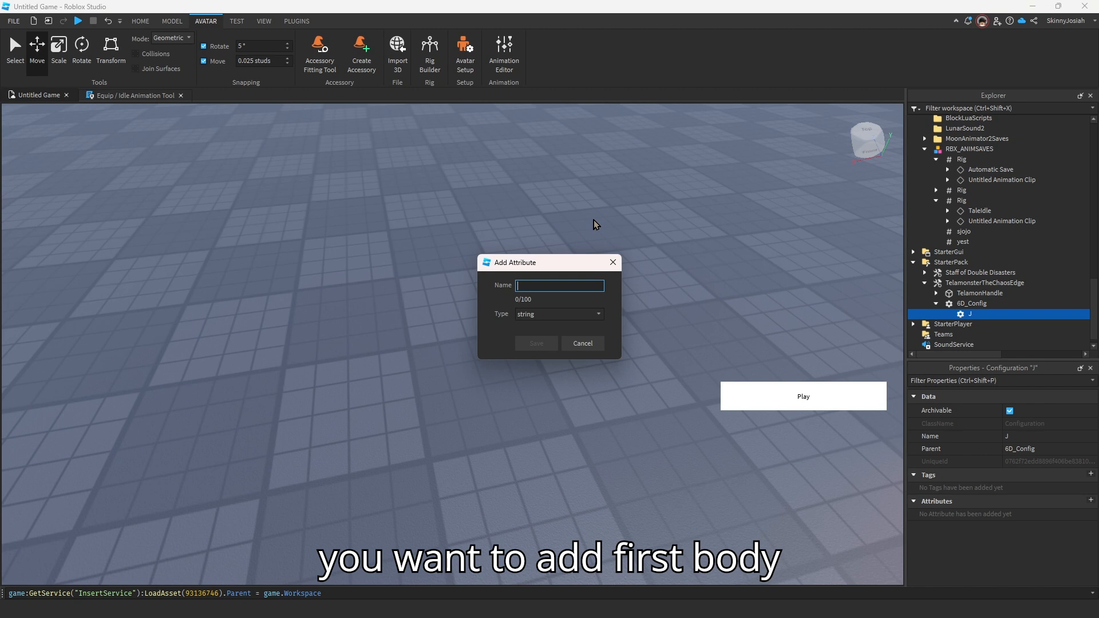
pyautogui.write('Body_Part')
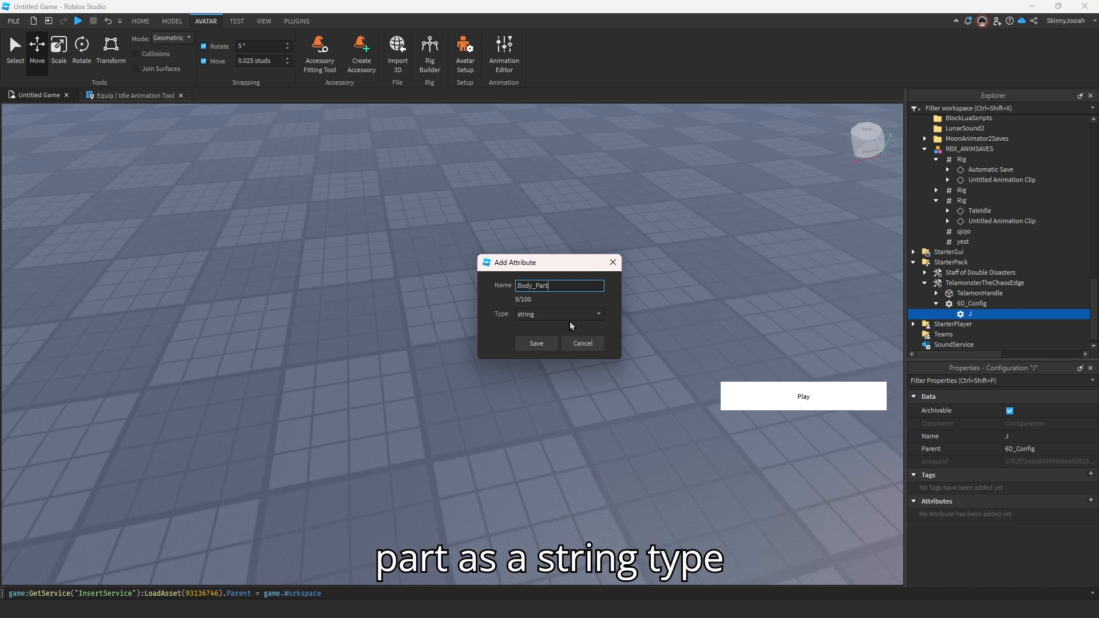
pyautogui.click(549, 345)
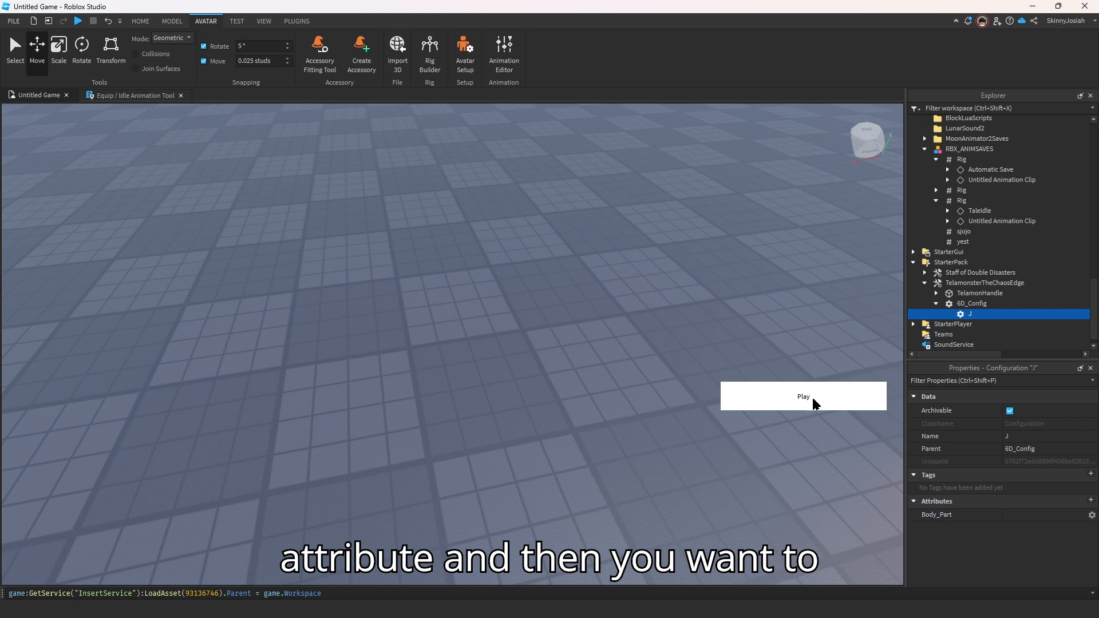
pyautogui.click(1091, 500)
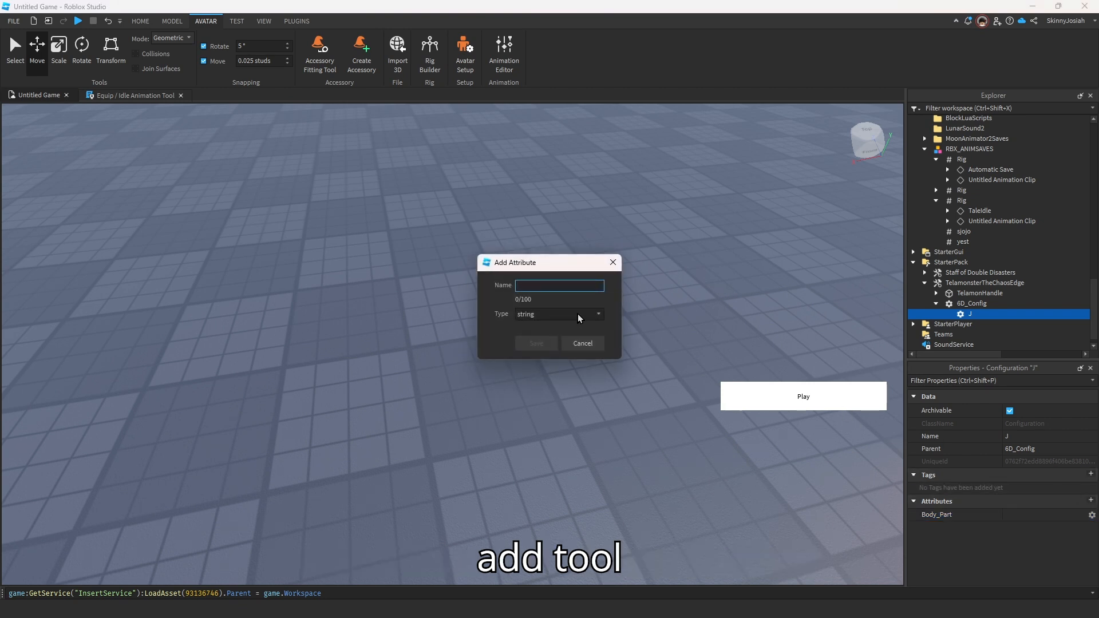
pyautogui.write('Tool_Part')
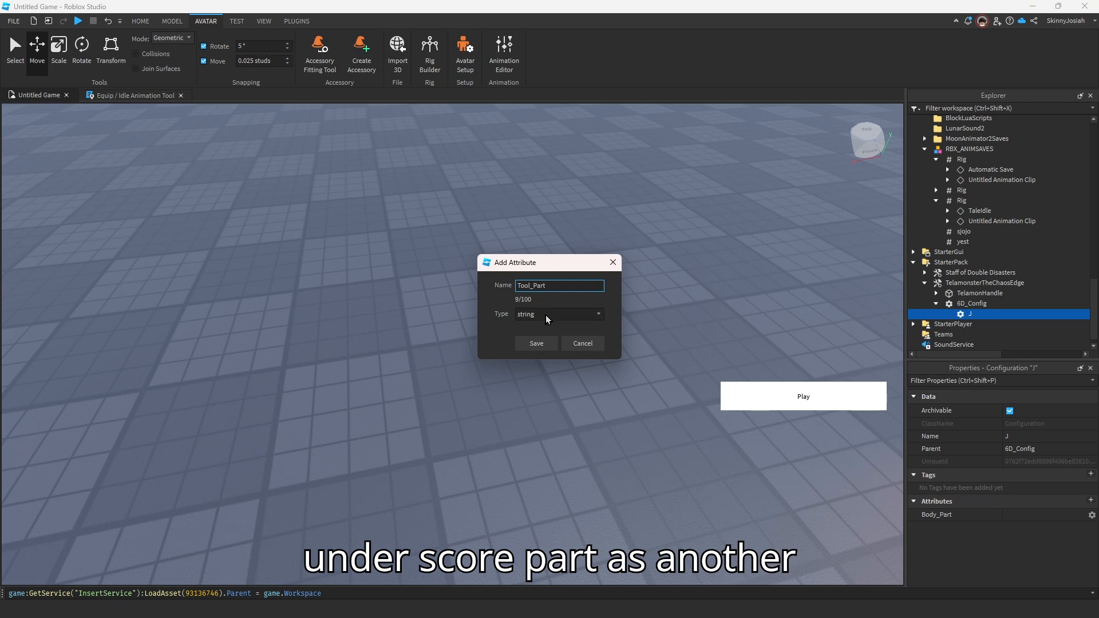
pyautogui.click(543, 343)
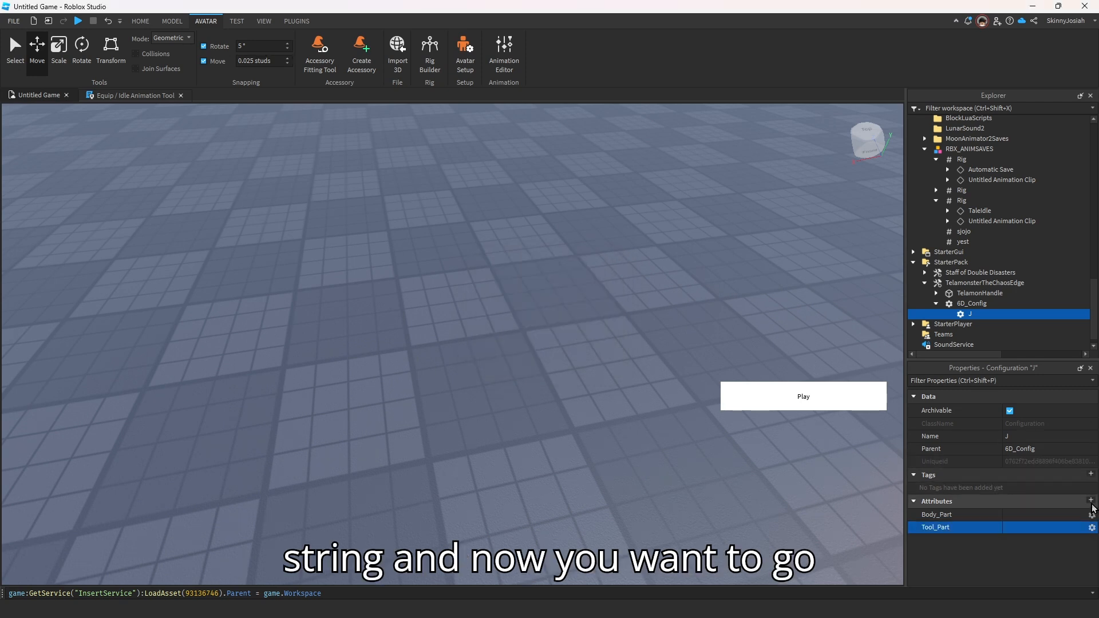
# Add a CFrame attribute named C0_Offset to the J configuration.
pyautogui.click(1090, 500)
pyautogui.click(545, 314)
pyautogui.scroll(-1, 542, 379)
pyautogui.click(536, 380)
pyautogui.click(544, 288)
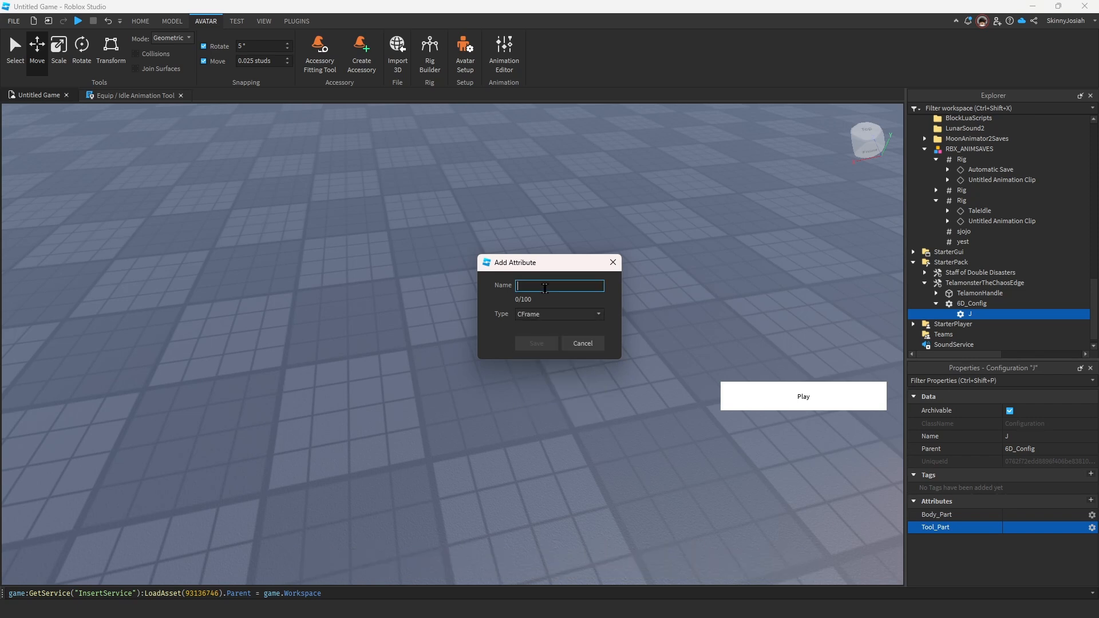
pyautogui.write('C0_Offset')
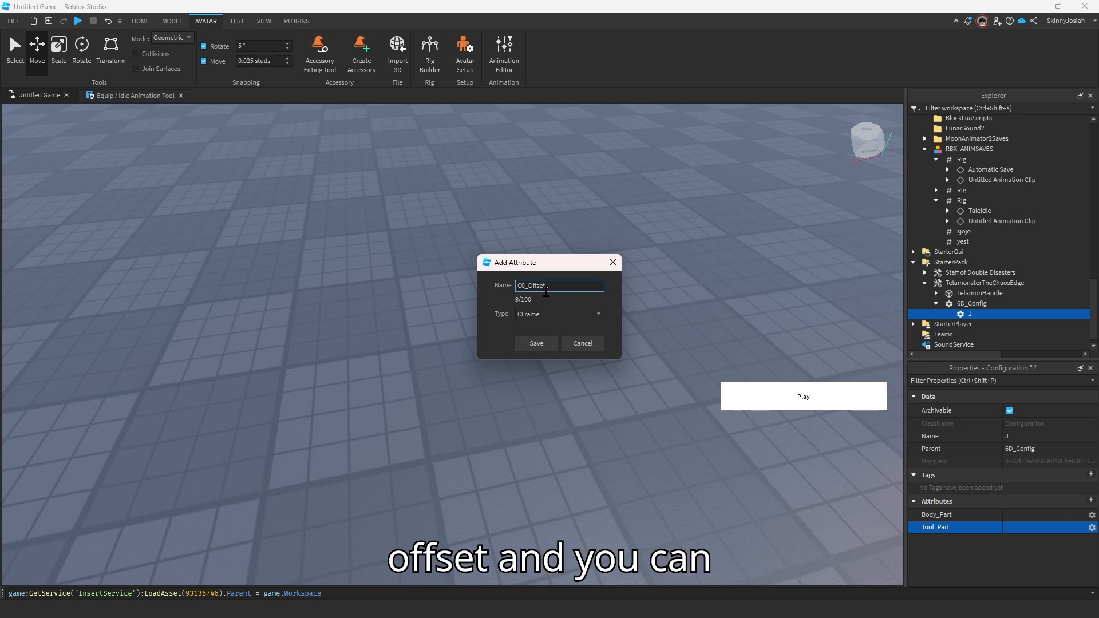
pyautogui.click(518, 345)
pyautogui.scroll(-1, 675, 429)
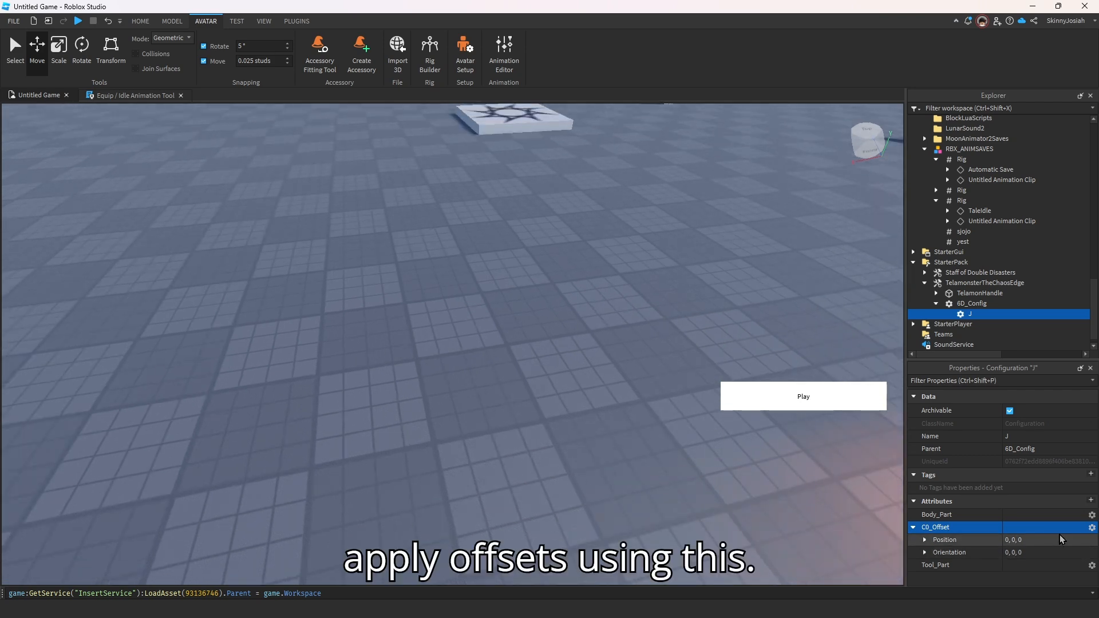
pyautogui.scroll(-3, 624, 475)
pyautogui.moveTo(622, 475); pyautogui.dragTo(621, 476, button='right')
# Add a second CFrame attribute named C1_Offset to the J configuration.
pyautogui.click(1091, 500)
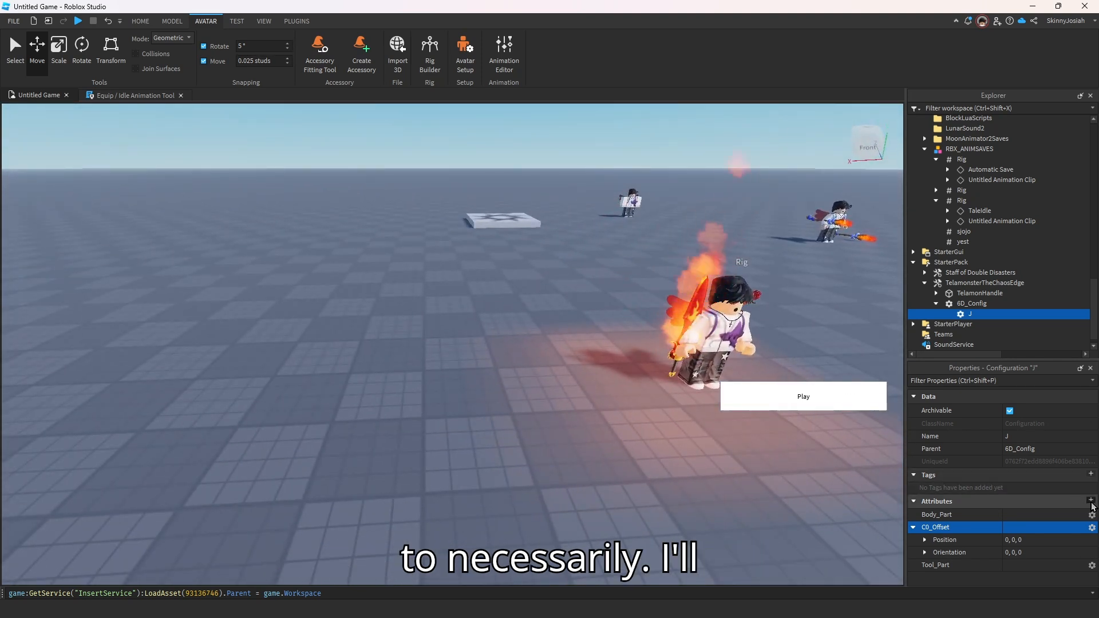
pyautogui.click(554, 314)
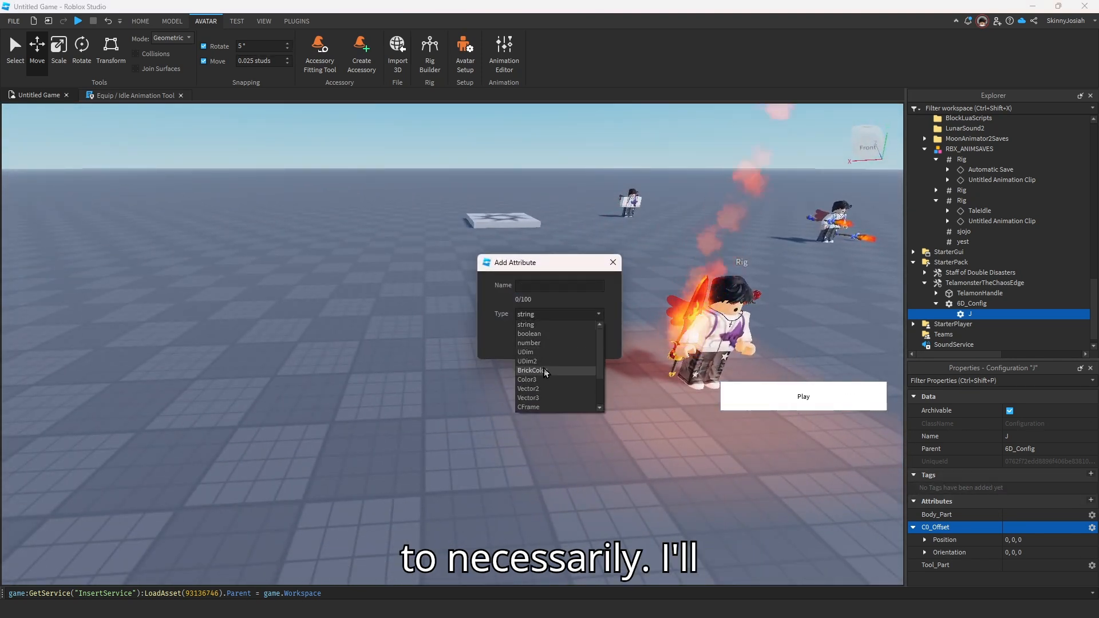
pyautogui.click(527, 407)
pyautogui.click(554, 289)
pyautogui.write('C1_')
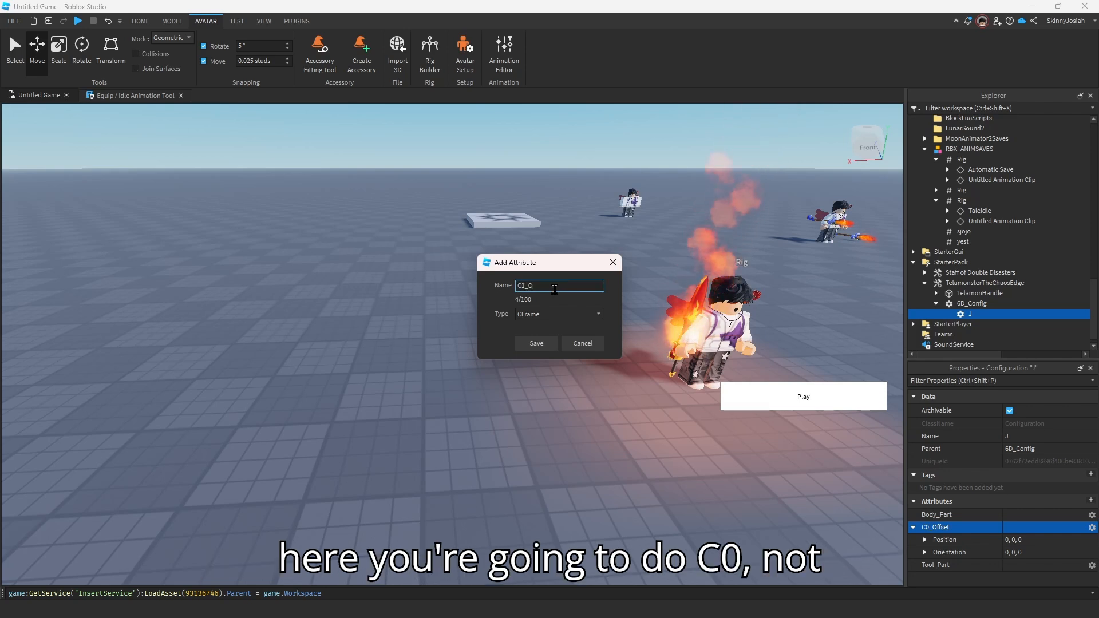
pyautogui.write('Offset')
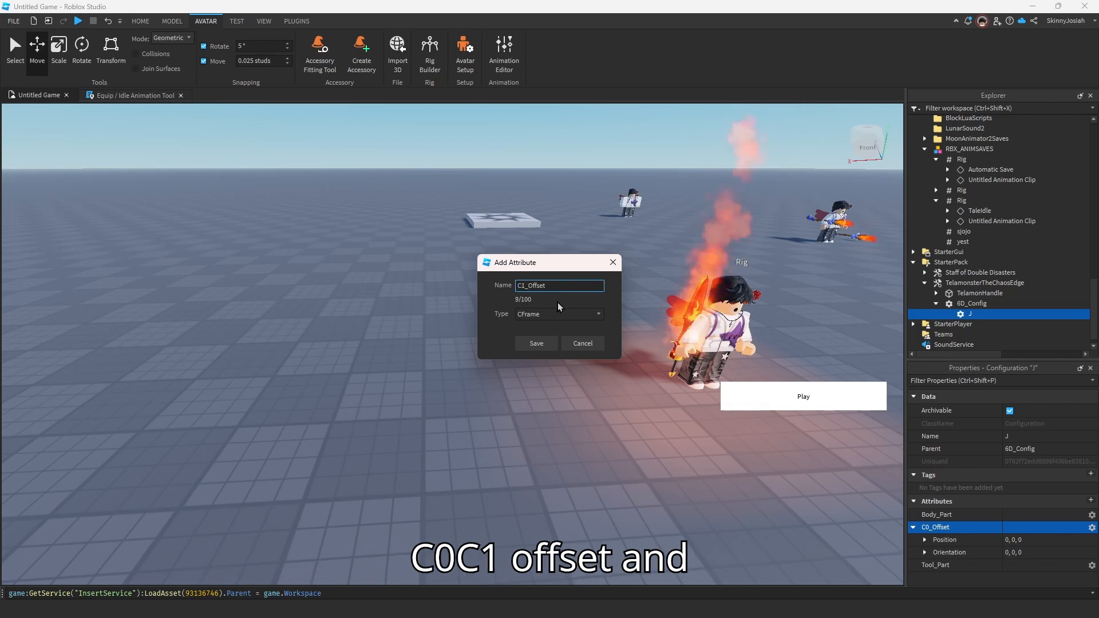
pyautogui.click(537, 343)
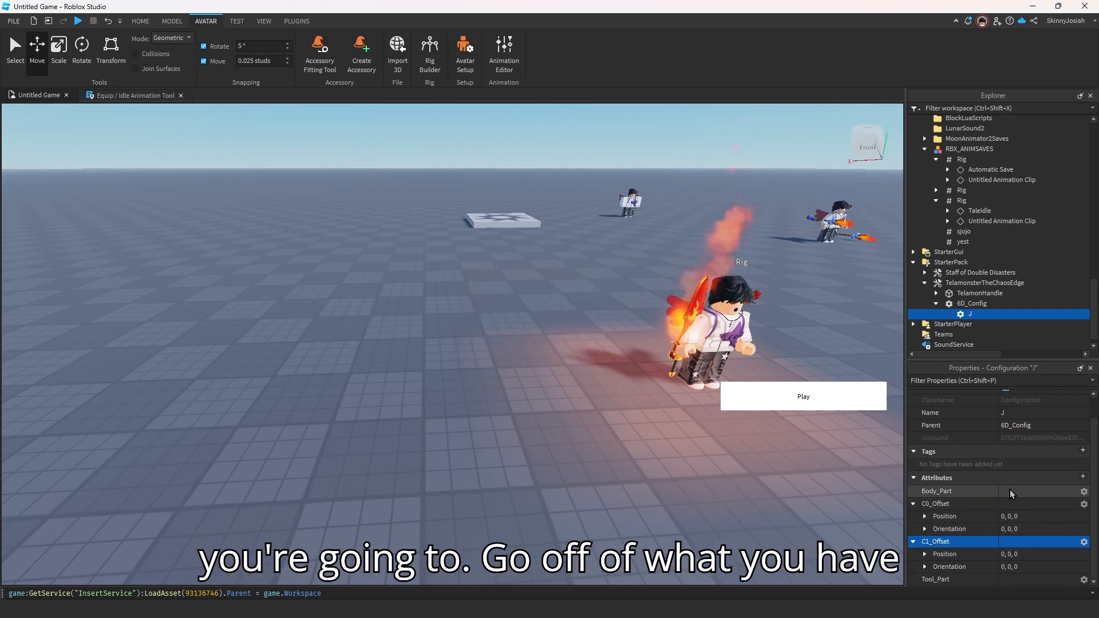
# Check the Part0 and Part1 assignments of the Motor6D inside the sword rig.
pyautogui.click(729, 344)
pyautogui.press('d')
pyautogui.press('w')
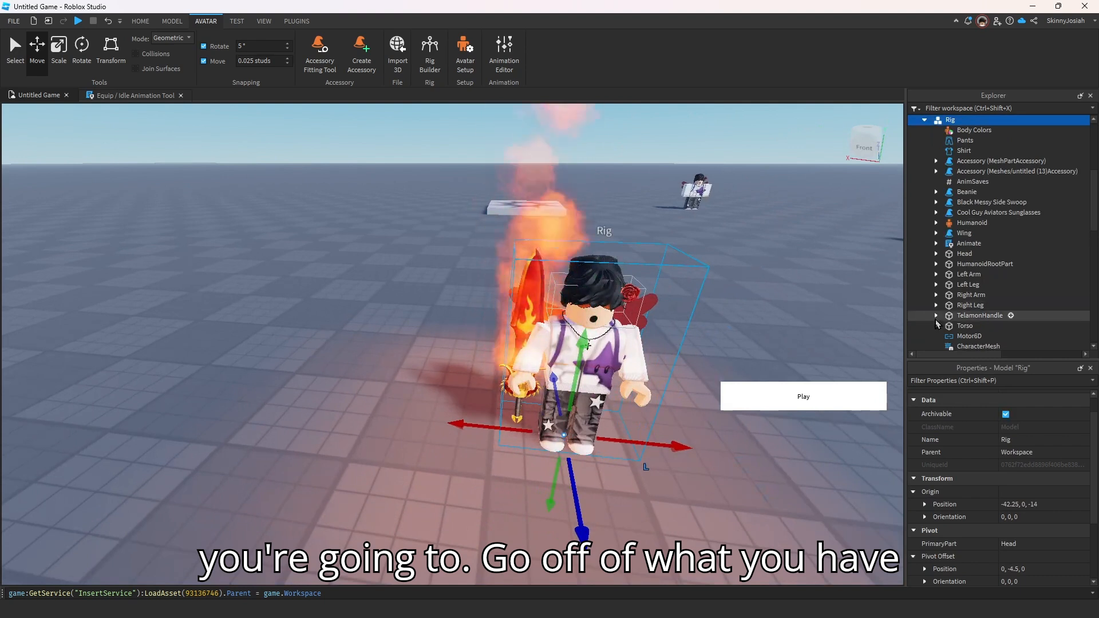
pyautogui.click(957, 339)
pyautogui.scroll(-3, 1022, 514)
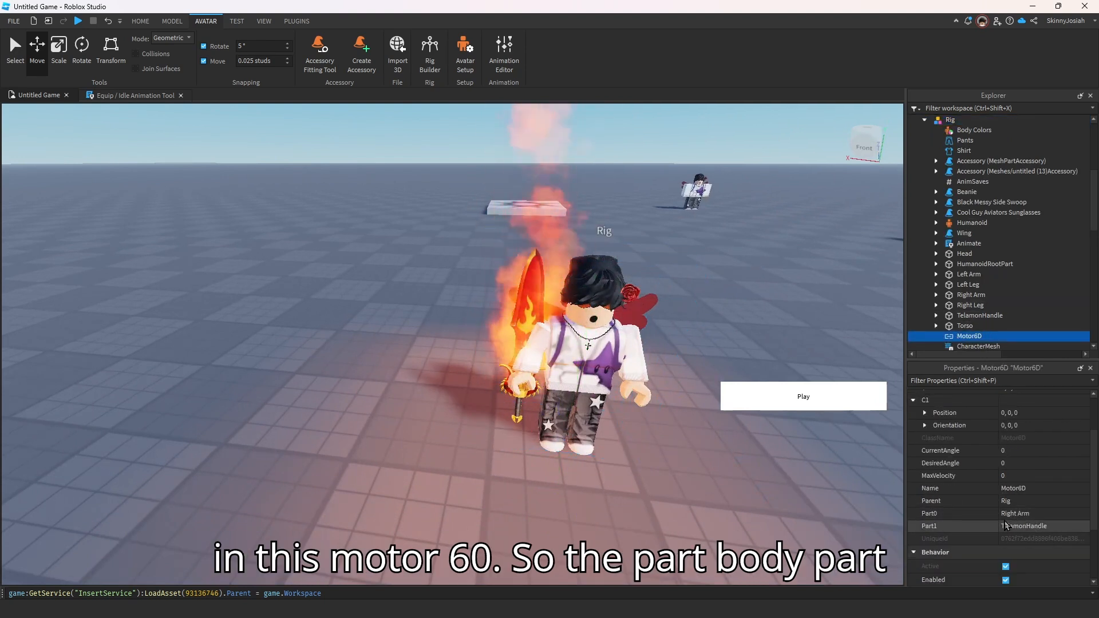
pyautogui.scroll(-14, 1018, 260)
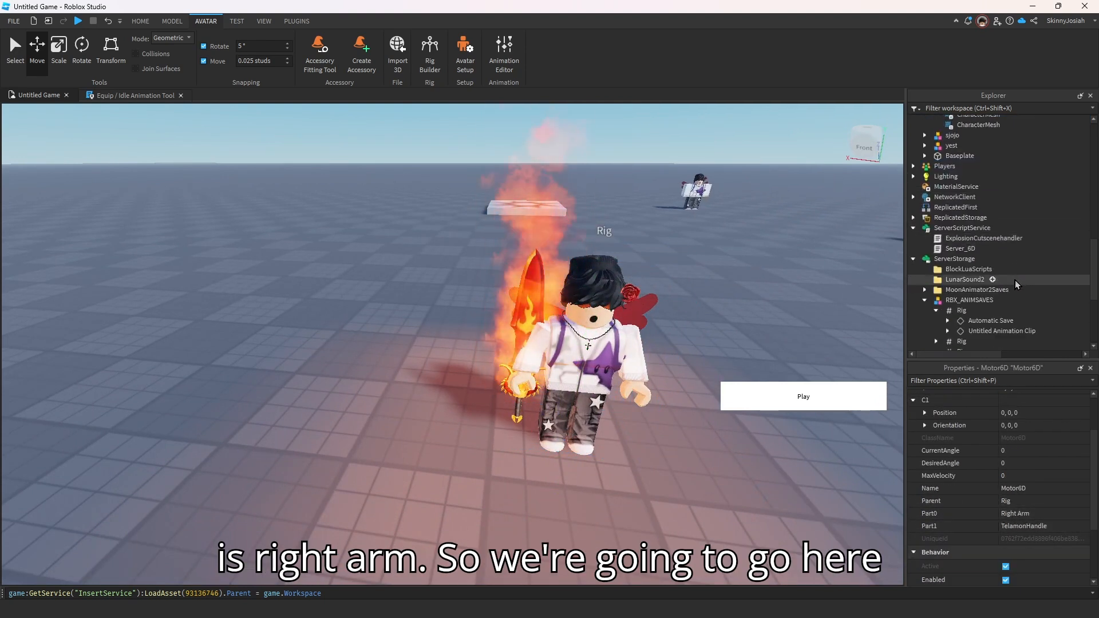
# Set the J configuration's Body_Part attribute to Right Arm and its Tool_Part attribute to TelamonHandle.
pyautogui.click(971, 304)
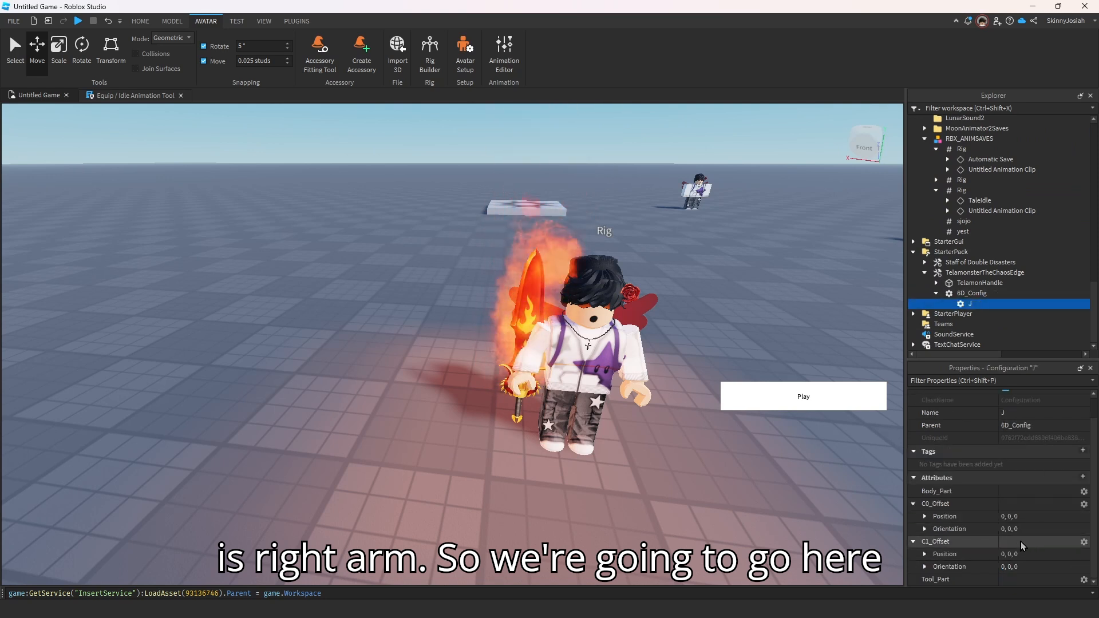
pyautogui.click(1010, 491)
pyautogui.write('Right A')
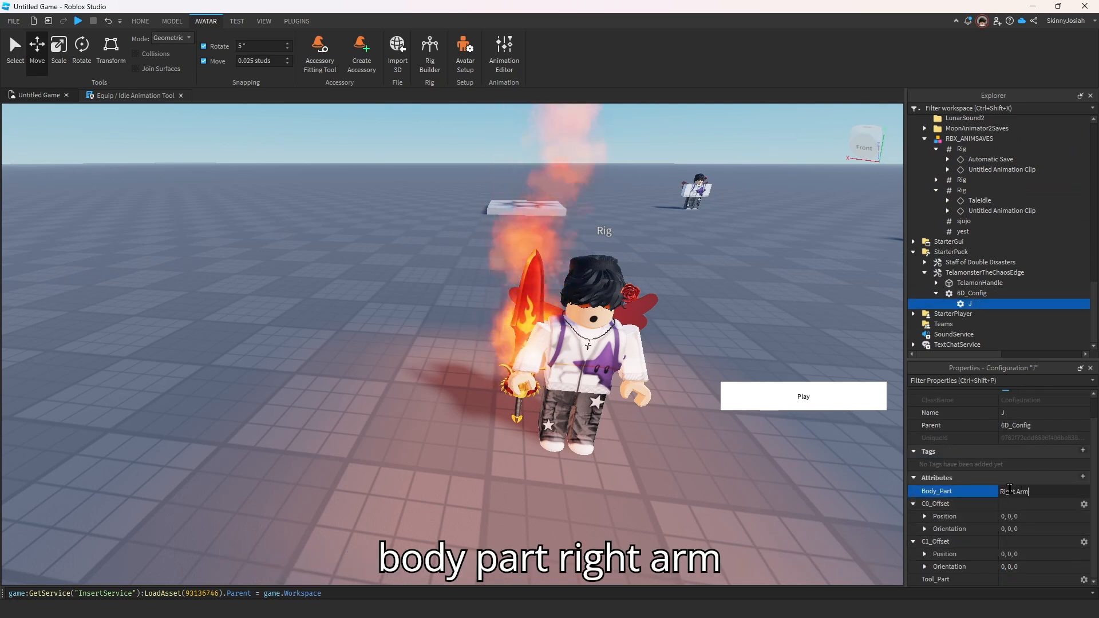
pyautogui.write('rm')
pyautogui.press('Return')
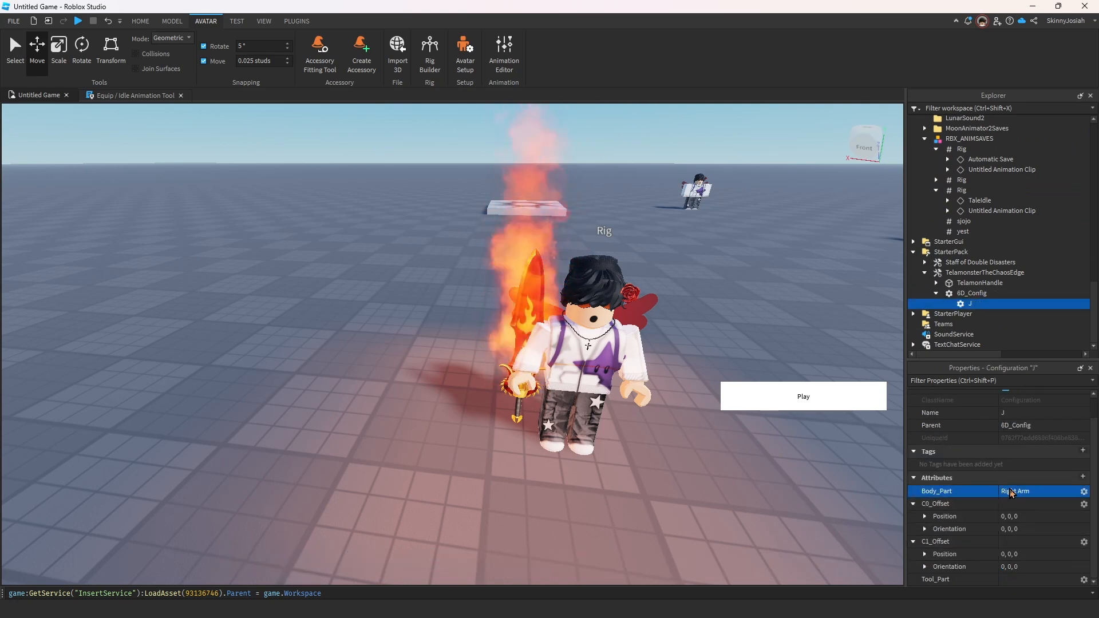
pyautogui.click(1030, 580)
pyautogui.write('Tela')
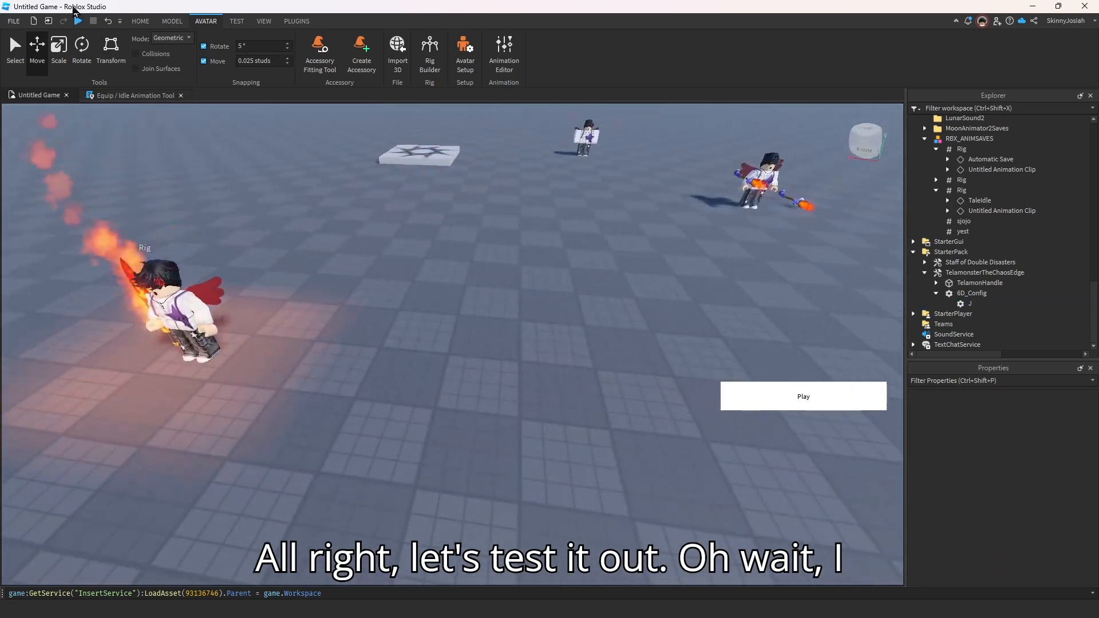
# Move the Equip / Idle Animation Tool script into the TelamonsterTheChaosEdge tool in StarterPack.
pyautogui.scroll(10, 946, 219)
pyautogui.scroll(10, 946, 220)
pyautogui.click(974, 243)
pyautogui.moveTo(969, 258); pyautogui.dragTo(996, 273)
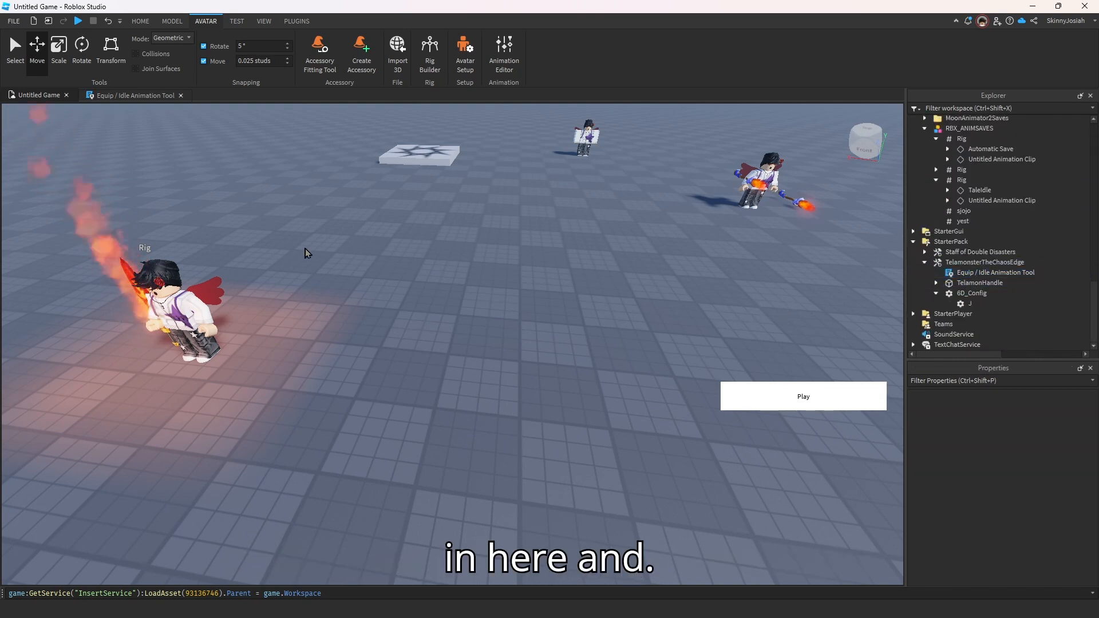
# Start a playtest and repeatedly equip and unequip the Telamonster sword while walking to check its equip and idle animations.
pyautogui.moveTo(270, 220); pyautogui.dragTo(321, 257, button='right')
pyautogui.click(142, 19)
pyautogui.click(497, 45)
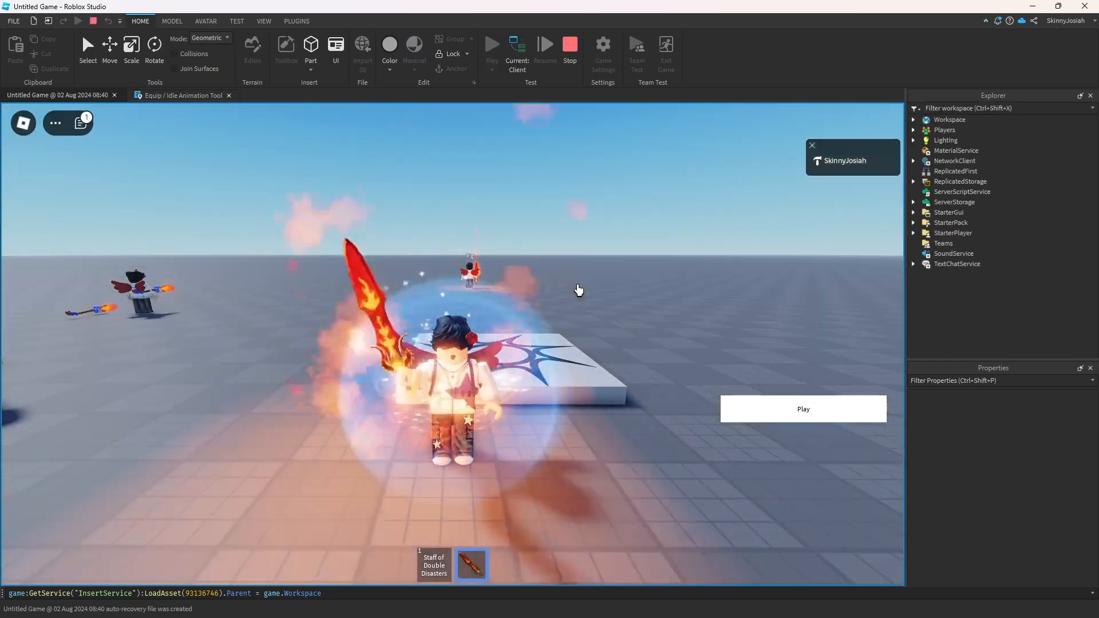
pyautogui.press('2')
pyautogui.press('2')
pyautogui.press('w')
pyautogui.moveTo(577, 285); pyautogui.dragTo(607, 269, button='right')
pyautogui.press('d')
pyautogui.press('2')
pyautogui.press('2')
pyautogui.press('2')
pyautogui.press('s')
pyautogui.press('2')
pyautogui.moveTo(463, 399); pyautogui.dragTo(463, 401, button='right')
pyautogui.press('2')
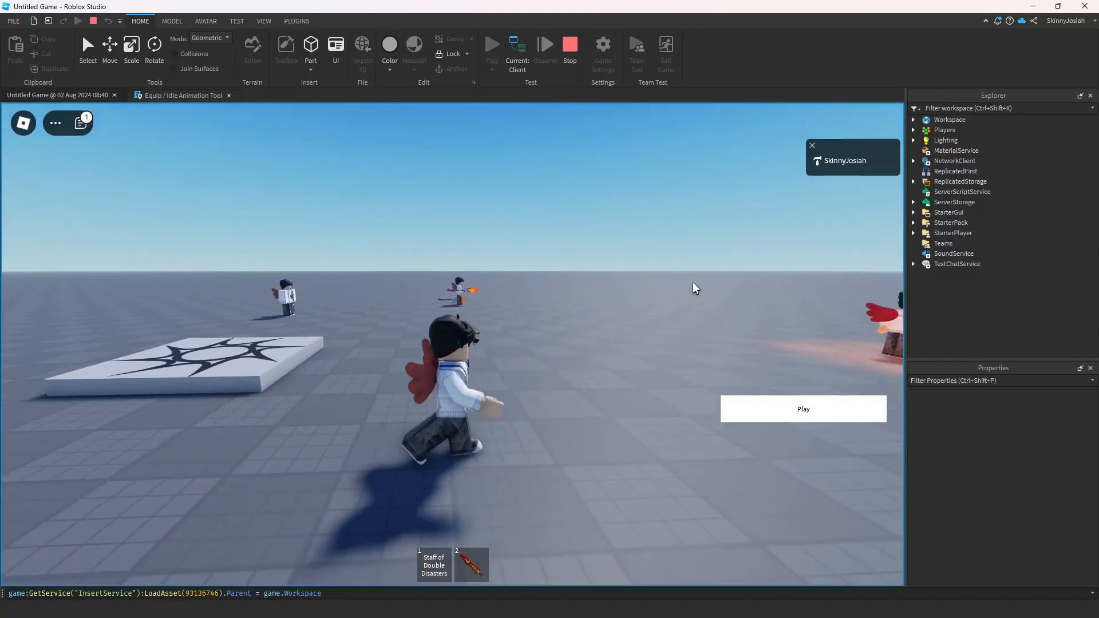
# Run near the sword rig and switch to the Staff of Double Disasters to compare its equip animation with the sword's.
pyautogui.press('w')
pyautogui.moveTo(452, 345); pyautogui.dragTo(453, 345, button='right')
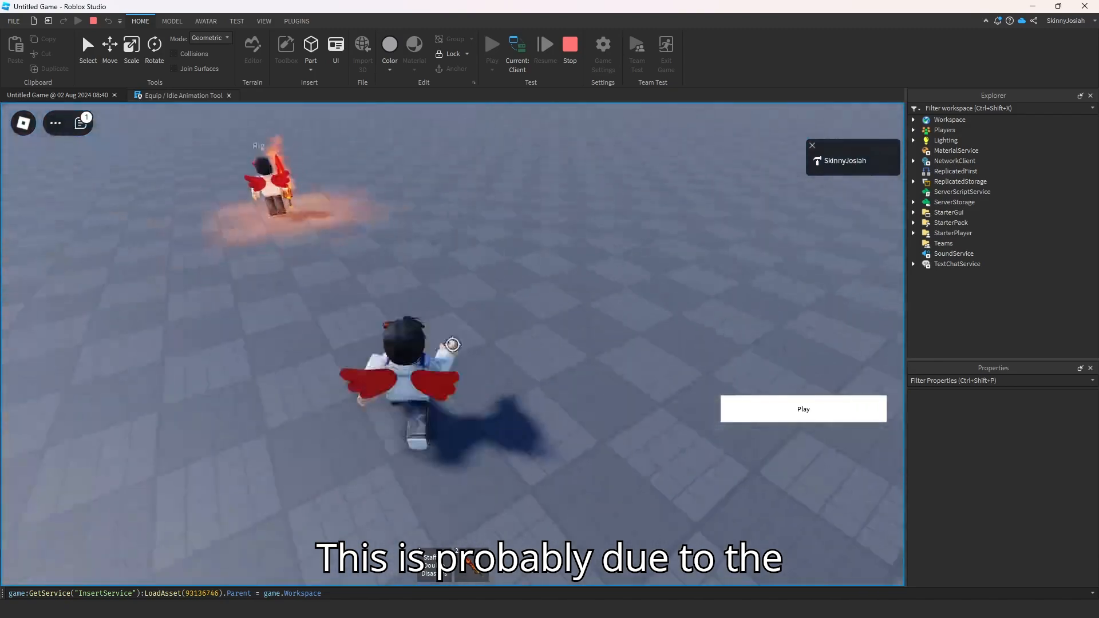
pyautogui.press('shift')
pyautogui.press('w')
pyautogui.press('shift')
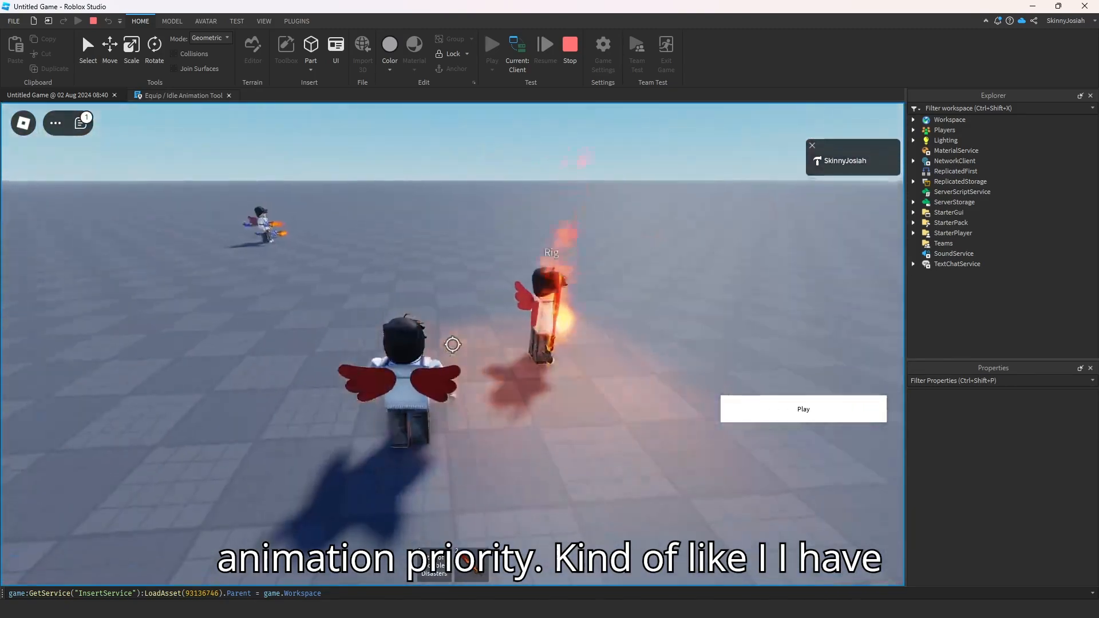
pyautogui.press('1')
pyautogui.press('shift')
pyautogui.press('s')
pyautogui.moveTo(466, 349); pyautogui.dragTo(493, 347, button='right')
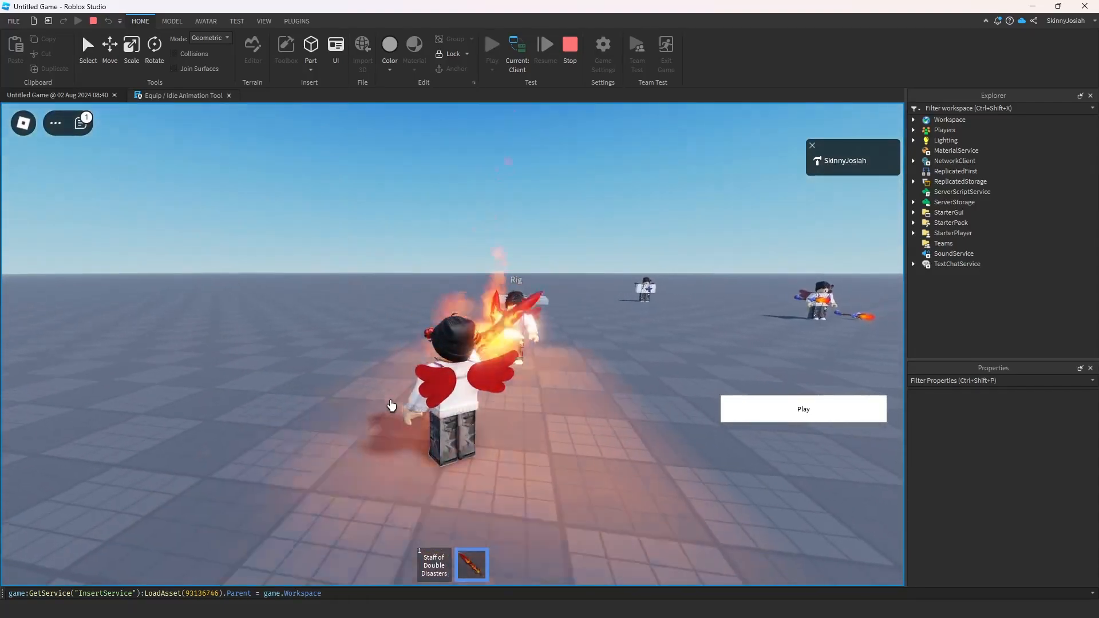
pyautogui.press('1')
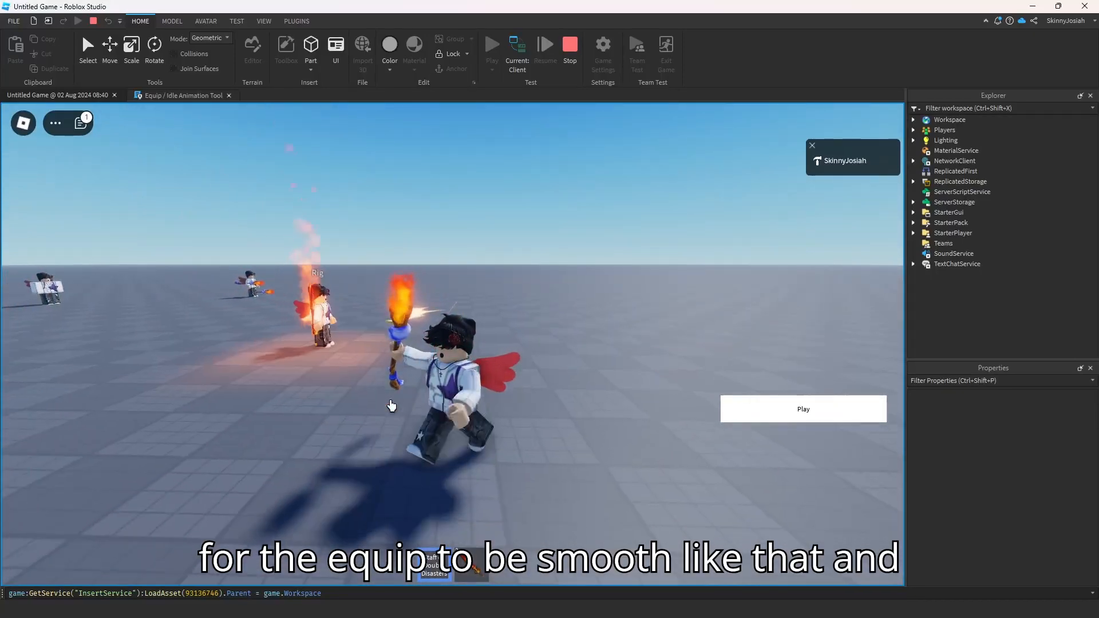
pyautogui.press('w')
pyautogui.press('d')
pyautogui.moveTo(392, 405); pyautogui.dragTo(392, 406, button='right')
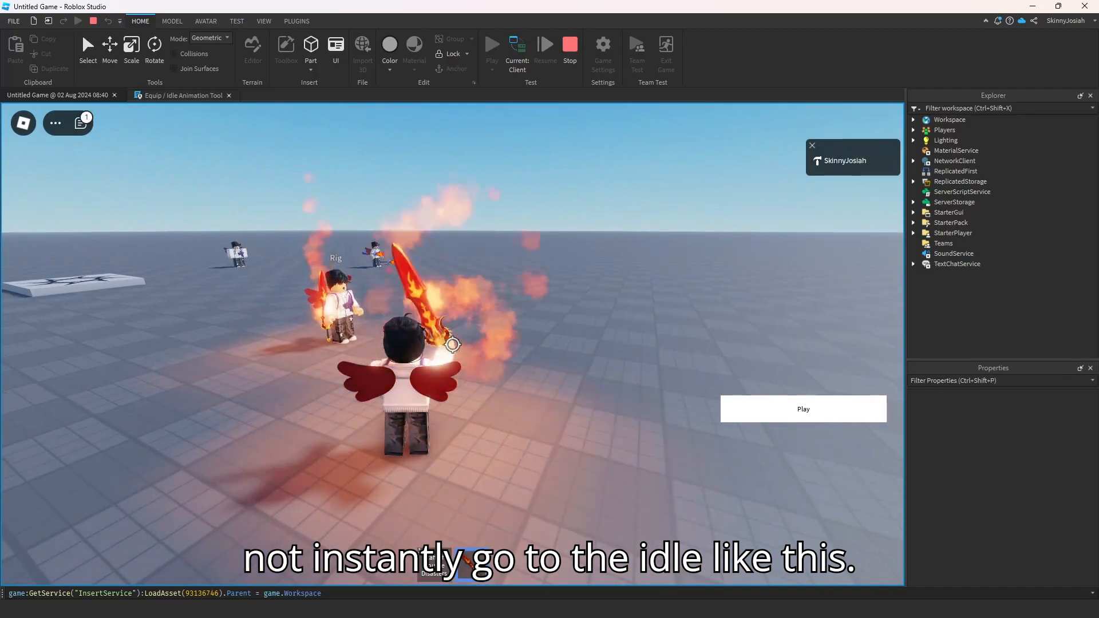
pyautogui.moveTo(454, 346); pyautogui.dragTo(454, 350, button='right')
pyautogui.press('1')
pyautogui.press('s')
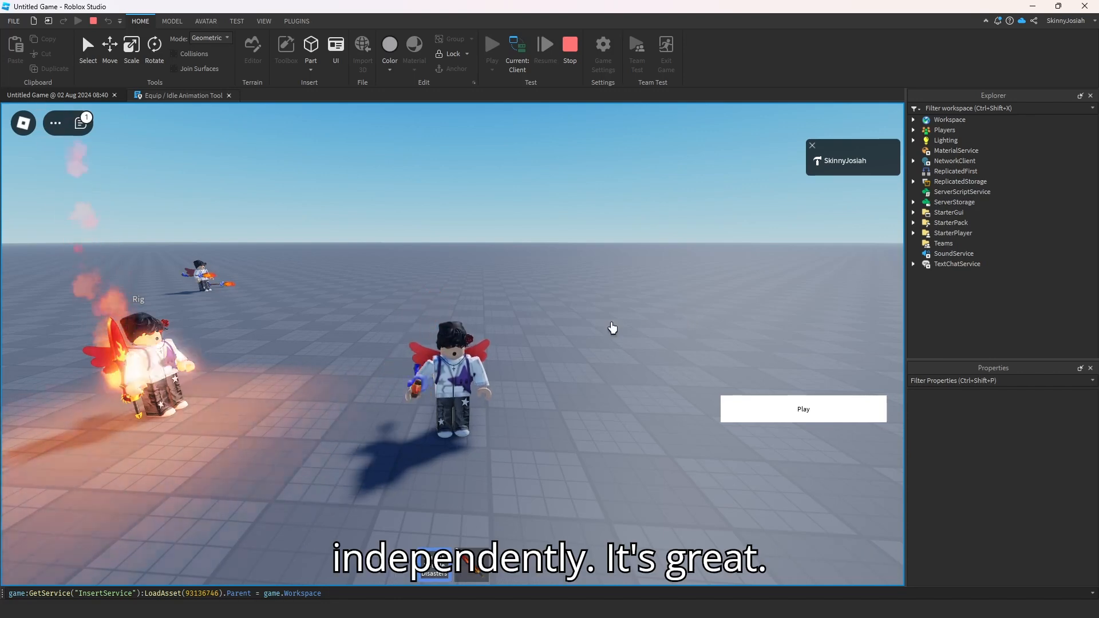
# Walk and jump around the baseplate with the equipped tools to examine how their animations play during movement.
pyautogui.press('s')
pyautogui.moveTo(592, 310); pyautogui.dragTo(453, 350, button='right')
pyautogui.press('w')
pyautogui.press('shift')
pyautogui.press('space')
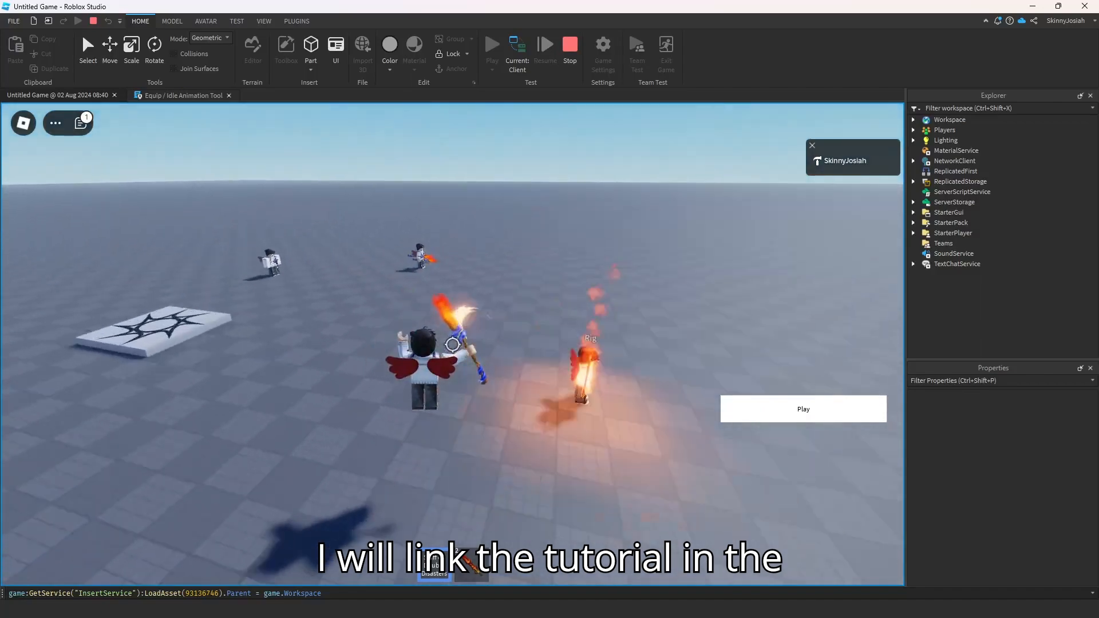
pyautogui.press('s')
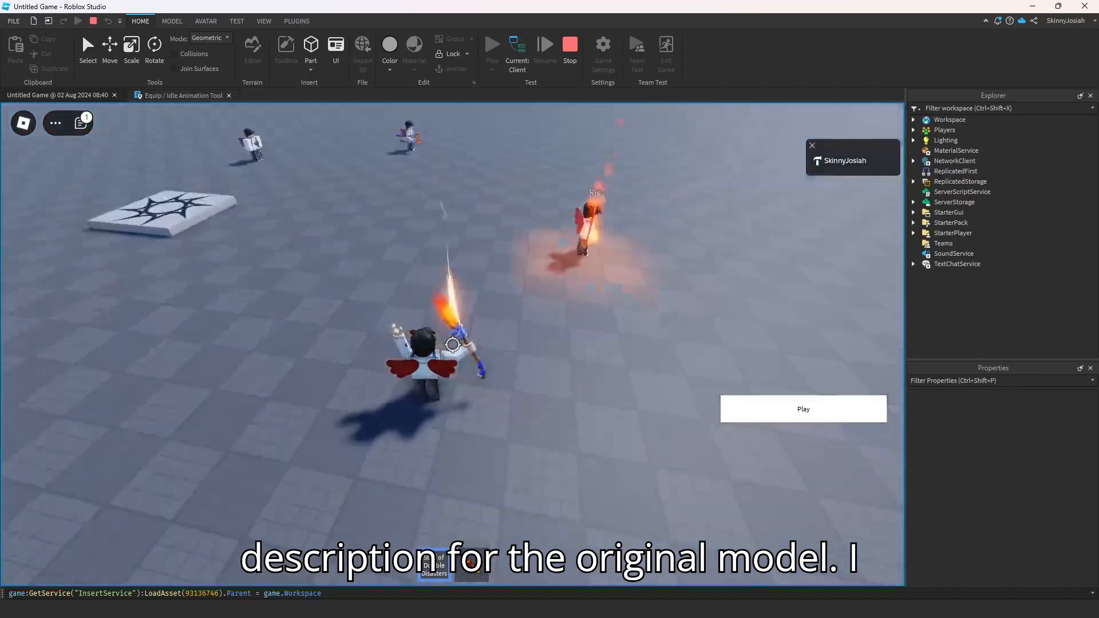
pyautogui.press('space')
pyautogui.press('shift')
pyautogui.moveTo(535, 318); pyautogui.dragTo(534, 318, button='right')
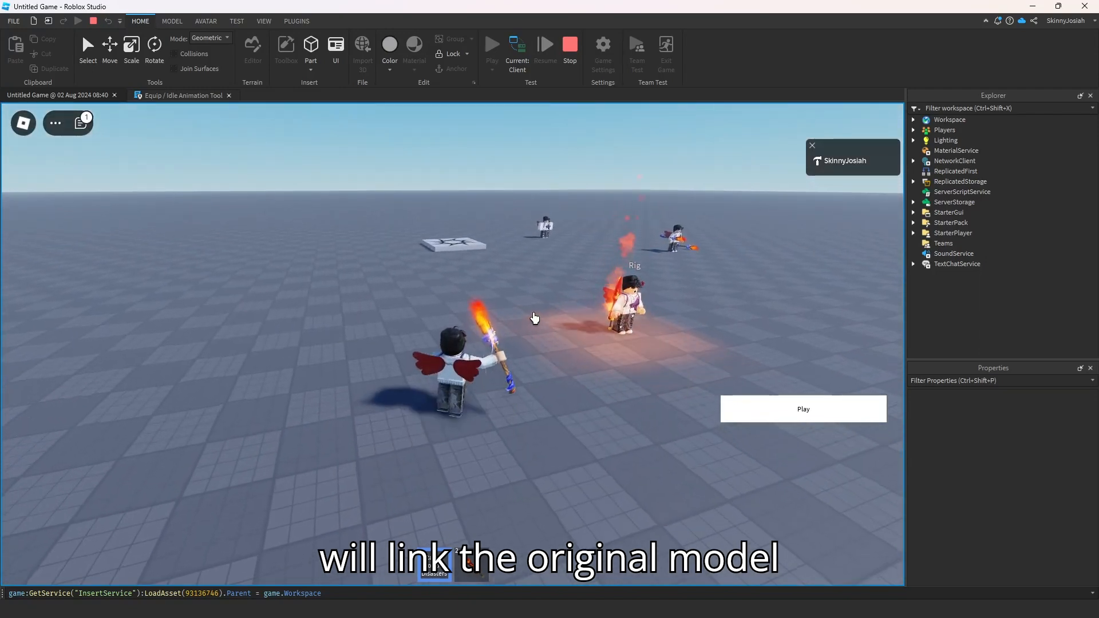
pyautogui.press('w')
pyautogui.press('space')
pyautogui.click(534, 319)
pyautogui.press('s')
pyautogui.click(412, 258)
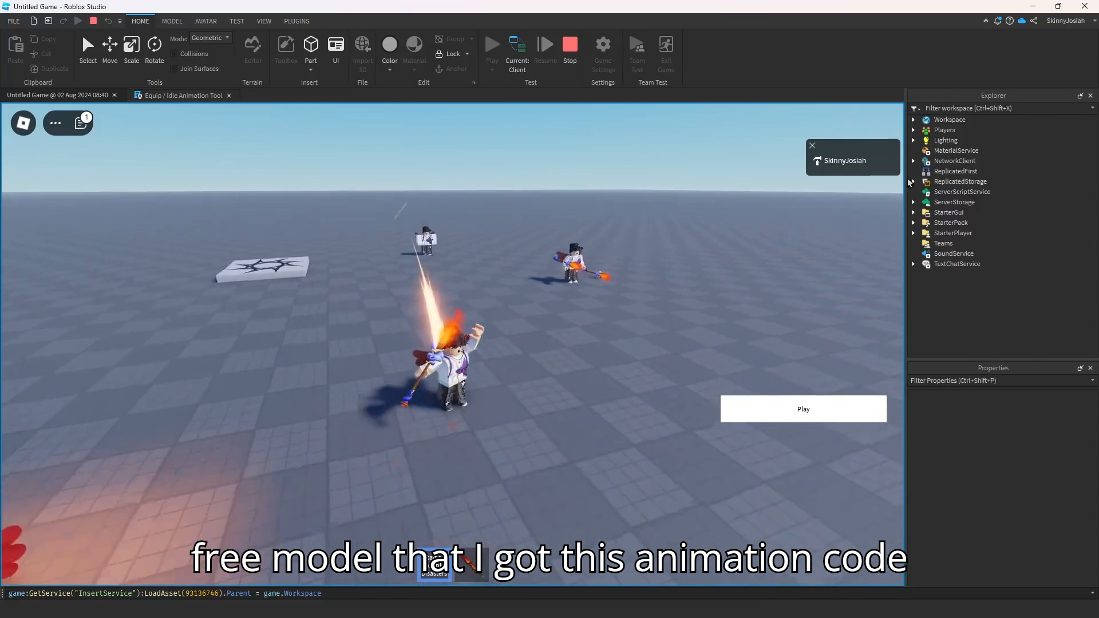
pyautogui.press('space')
pyautogui.moveTo(721, 252); pyautogui.dragTo(721, 252, button='right')
pyautogui.press('s')
pyautogui.press('space')
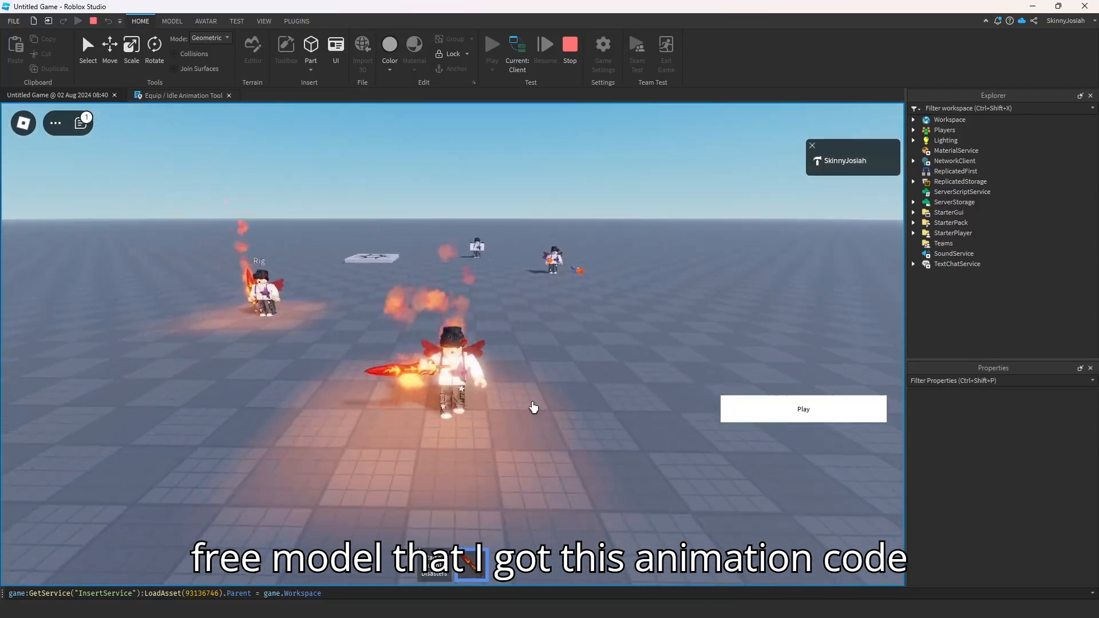
pyautogui.moveTo(611, 318); pyautogui.dragTo(610, 319, button='right')
pyautogui.scroll(1, 609, 318)
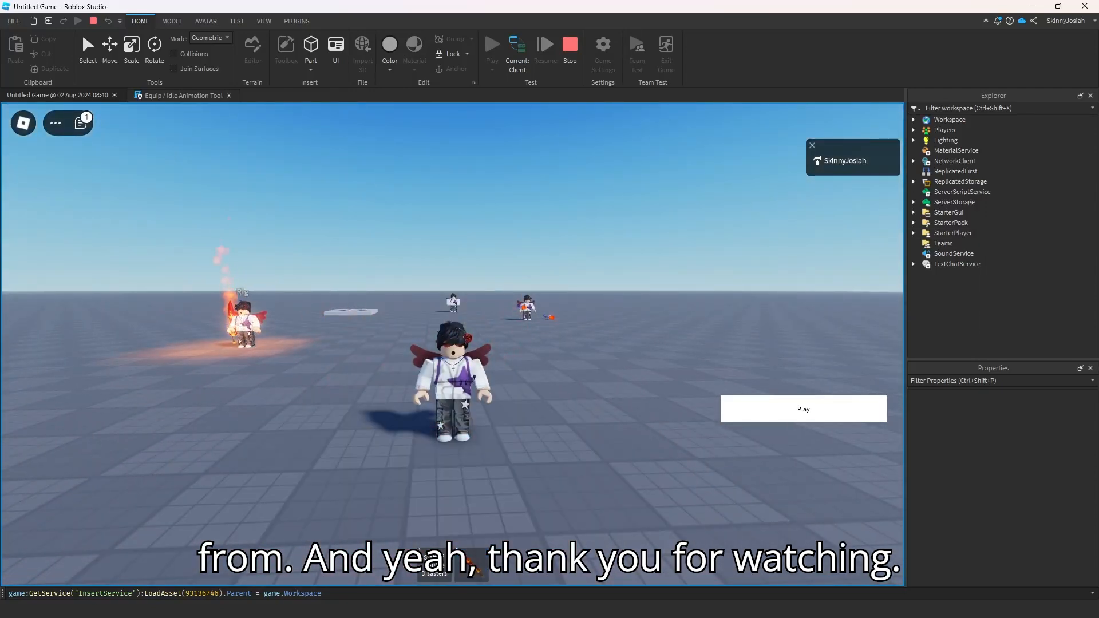